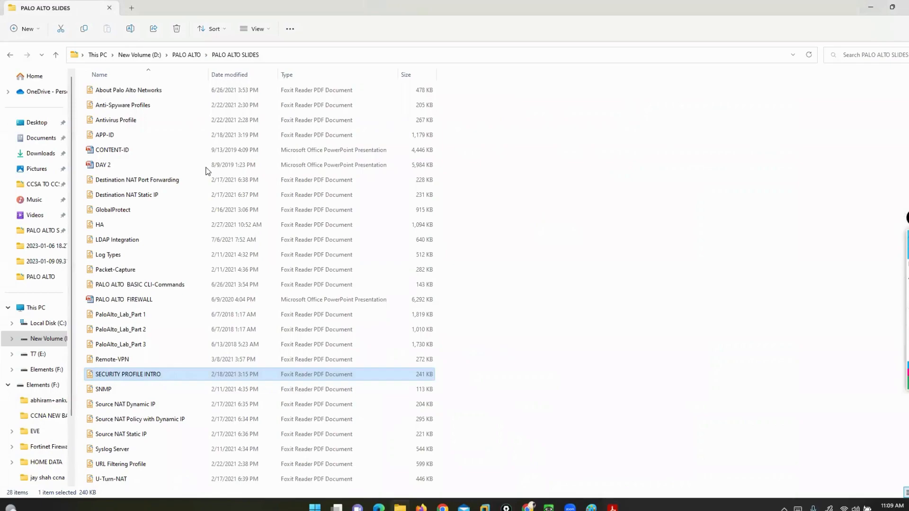
Open the Antivirus Profile PDF from the PALO ALTO SLIDES folder in Adobe Acrobat Reader
click(120, 120)
right_click(121, 120)
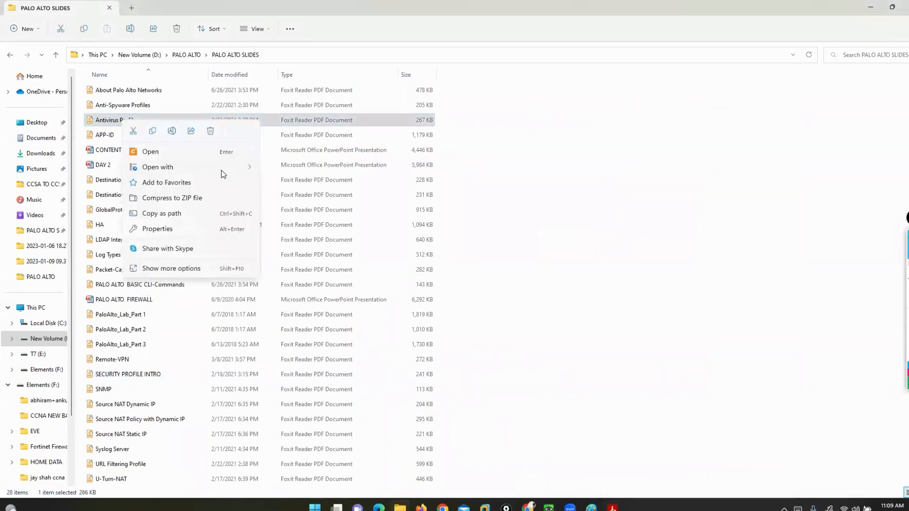
mouse_move(249, 170)
click(277, 172)
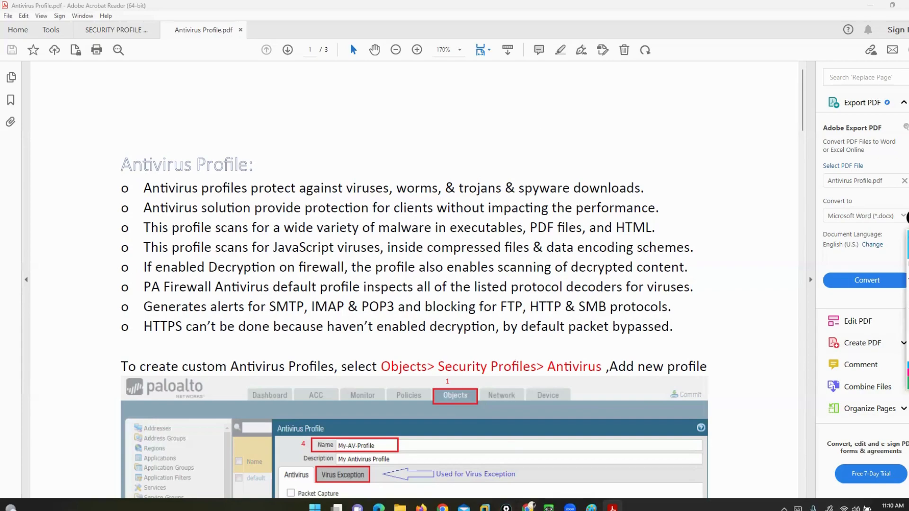
Switch to the QEMU (Win3) firewall console and show the Antivirus security profiles
click(549, 507)
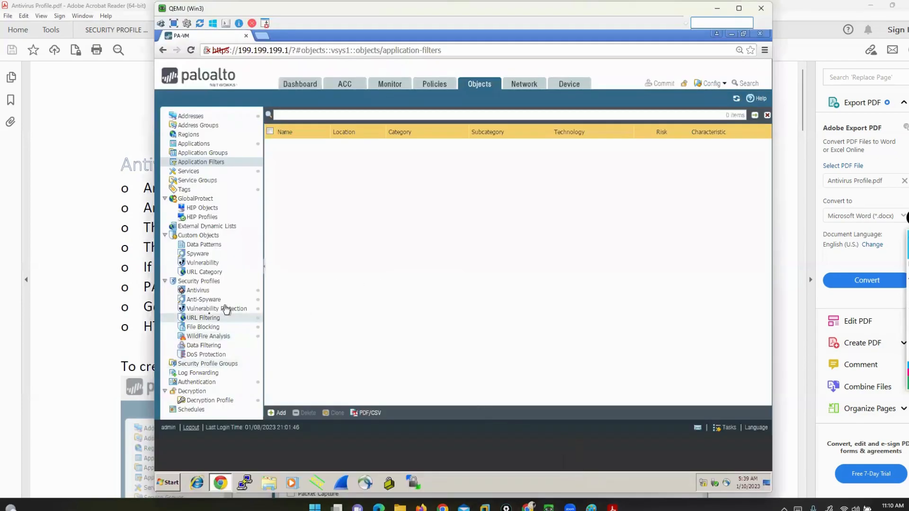
click(199, 292)
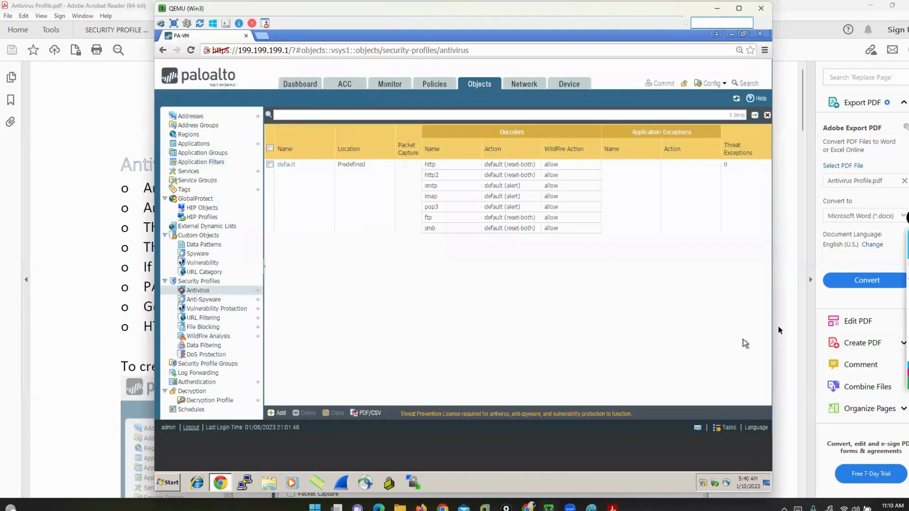
Bracket the license requirement notice below the antivirus profile list with yellow pen strokes
click(886, 269)
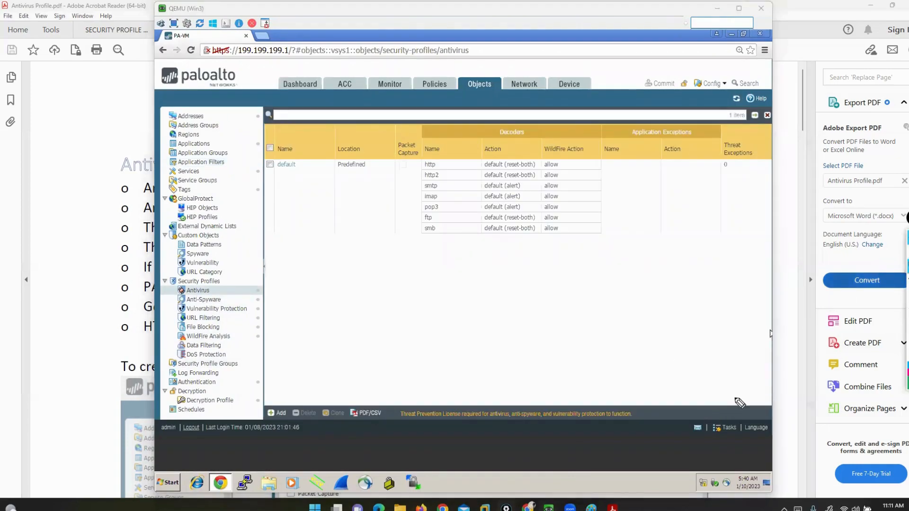
mouse_move(907, 376)
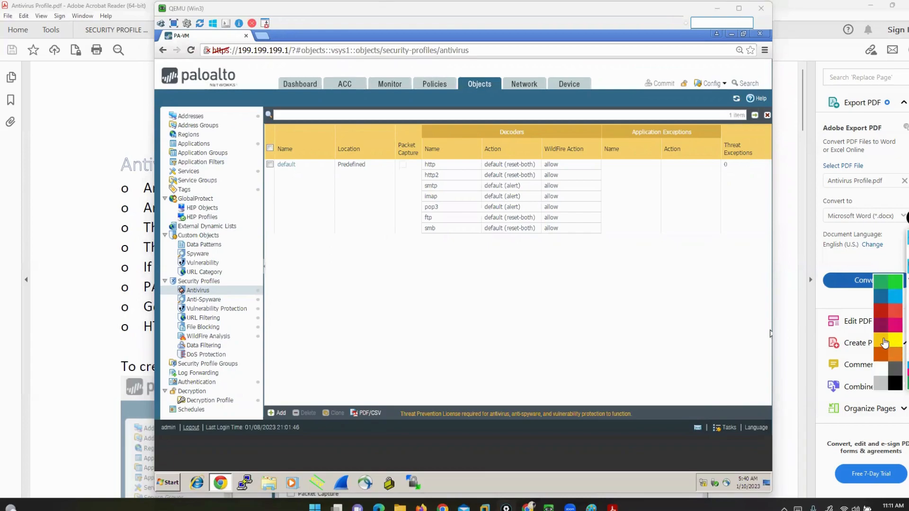
click(882, 337)
drag(617, 401, 640, 426)
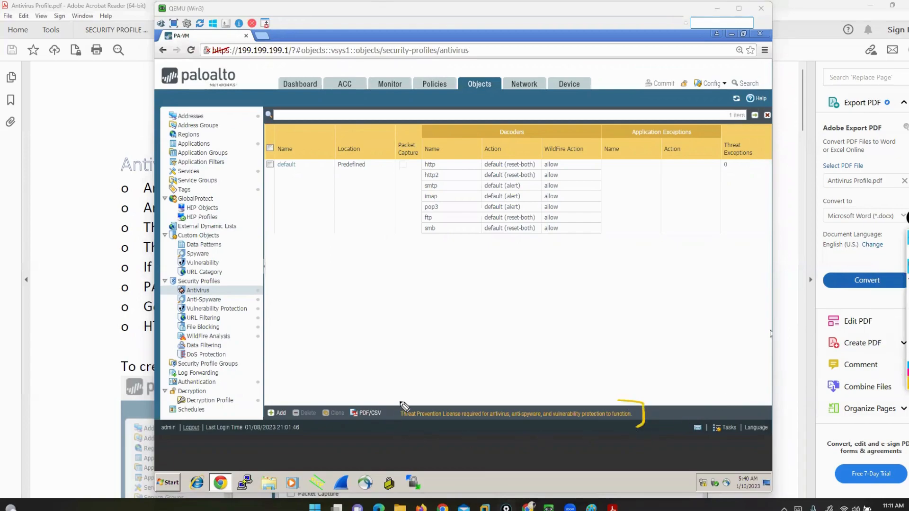
drag(401, 401, 402, 433)
Mark Antivirus, Anti-Spyware and Vulnerability Protection in yellow, box "Threat Prevention License", and clear all annotations
drag(287, 255, 228, 288)
drag(305, 288, 251, 311)
drag(284, 274, 231, 302)
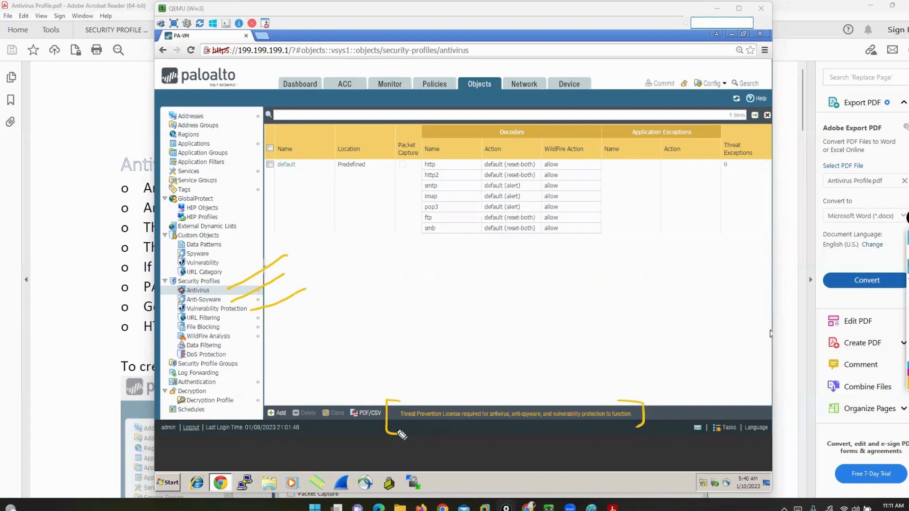
mouse_move(389, 422)
mouse_down()
mouse_move(462, 428)
mouse_move(399, 413)
mouse_move(428, 422)
mouse_move(465, 410)
mouse_move(468, 427)
mouse_up()
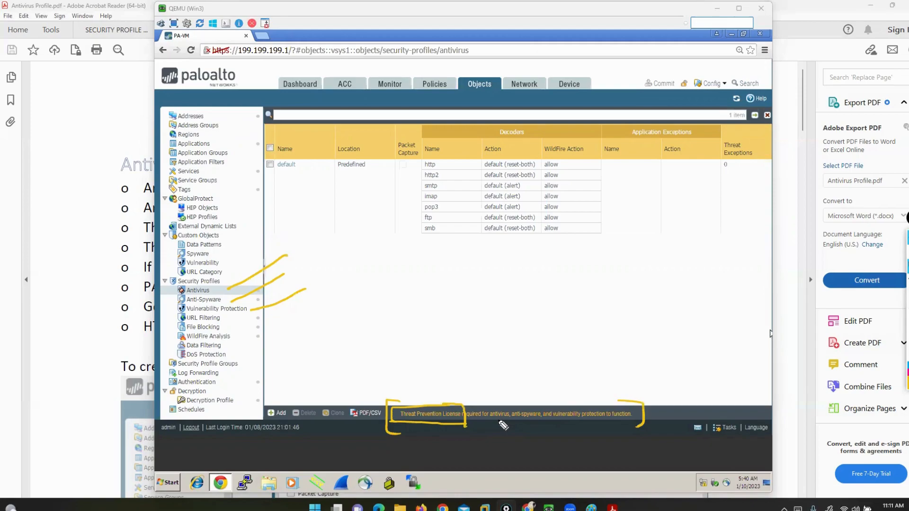
click(908, 334)
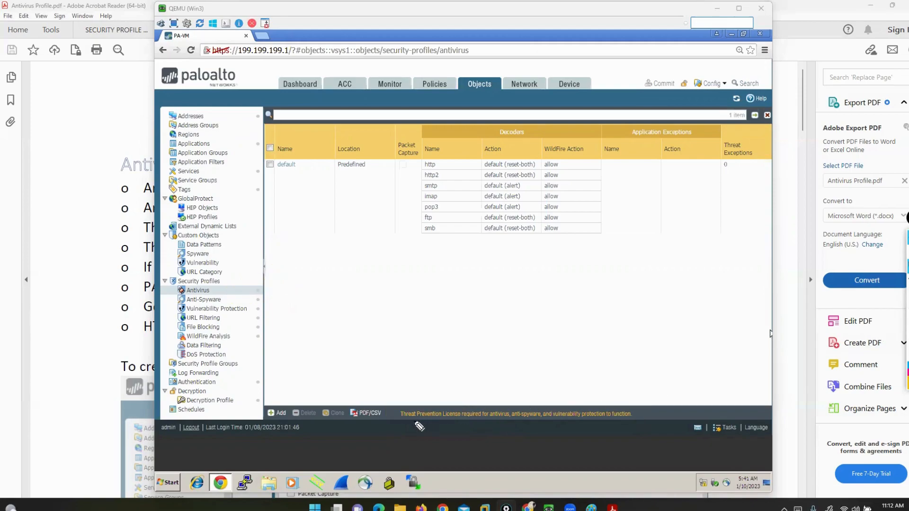
Underline "Threat Prevention License", draw curved strokes to the three protections in the notice, and clear the marks
drag(386, 420, 461, 426)
mouse_move(455, 384)
mouse_down()
mouse_move(494, 401)
mouse_move(513, 371)
mouse_move(531, 402)
mouse_move(570, 395)
mouse_move(573, 403)
mouse_up()
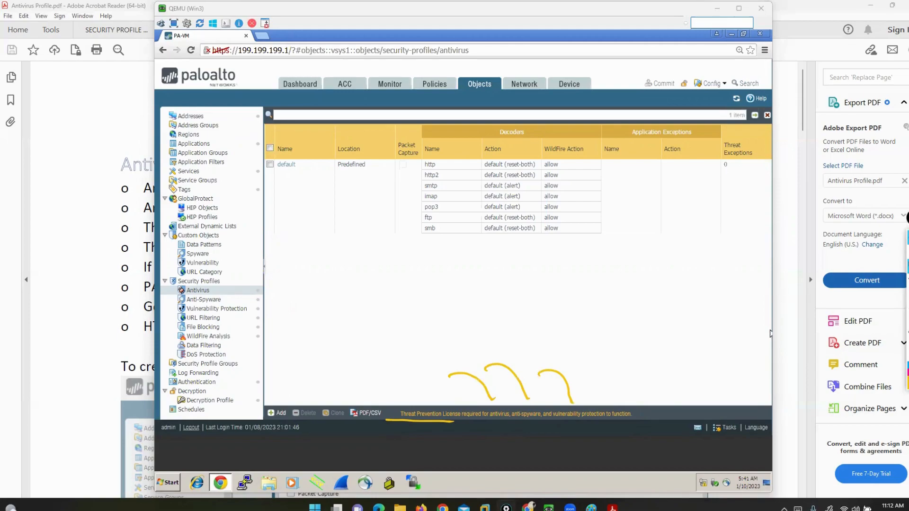
click(907, 339)
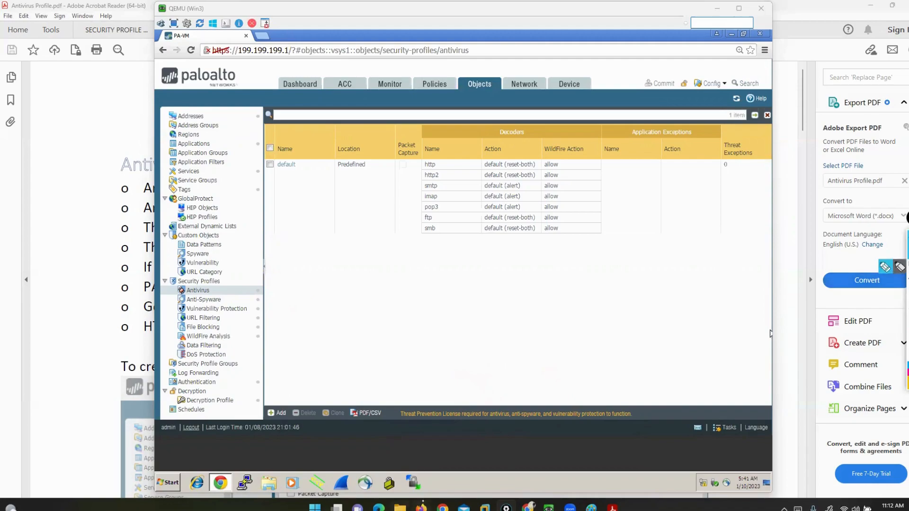
Open image 1 from the PALO ALTO LIC folder inside the PALO ALTO folder in File Explorer
click(400, 507)
key(alt+Up)
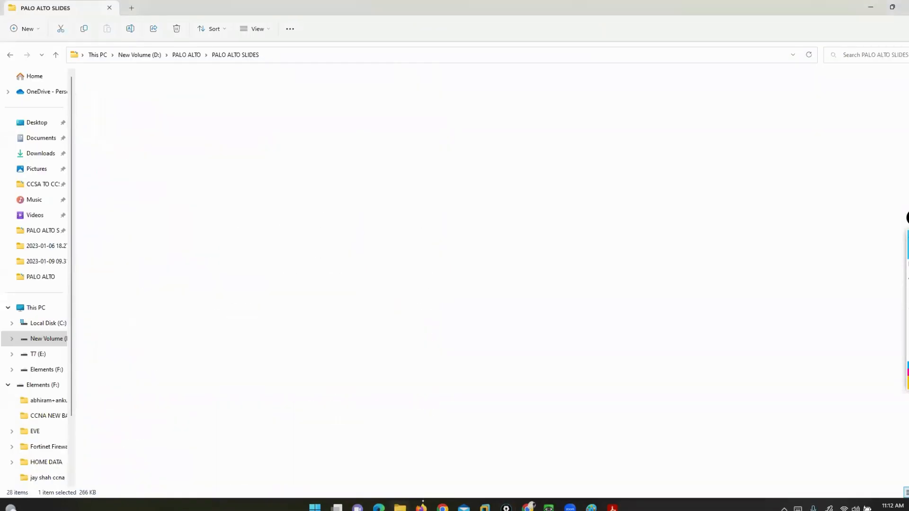
key(Up)
key(Up)
key(Up)
key(Down)
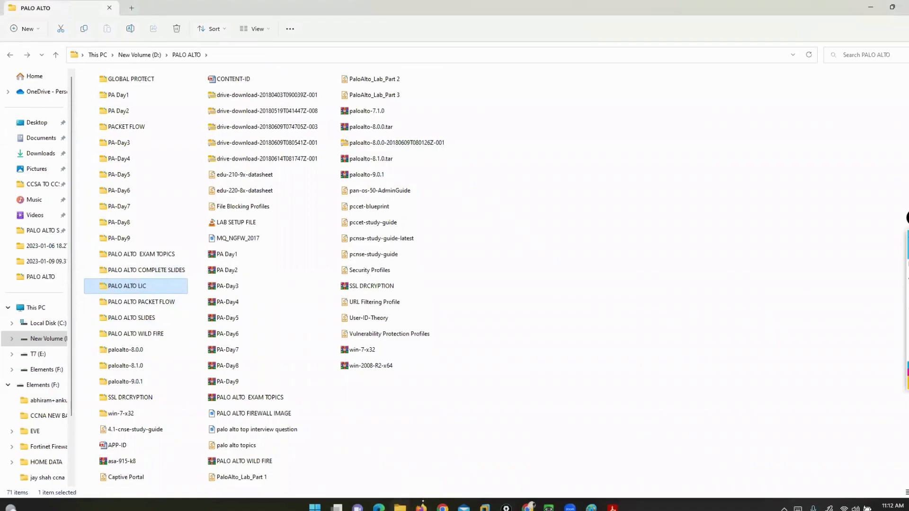
key(Return)
key(Down)
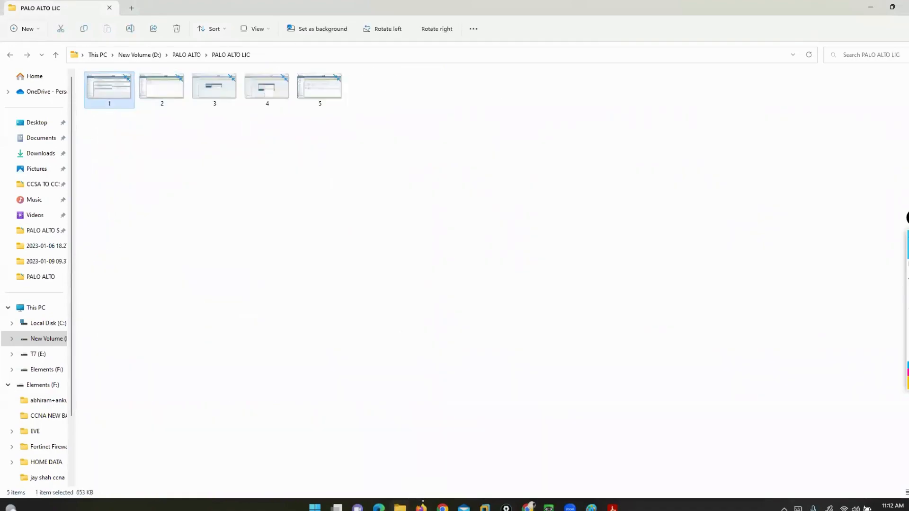
key(Return)
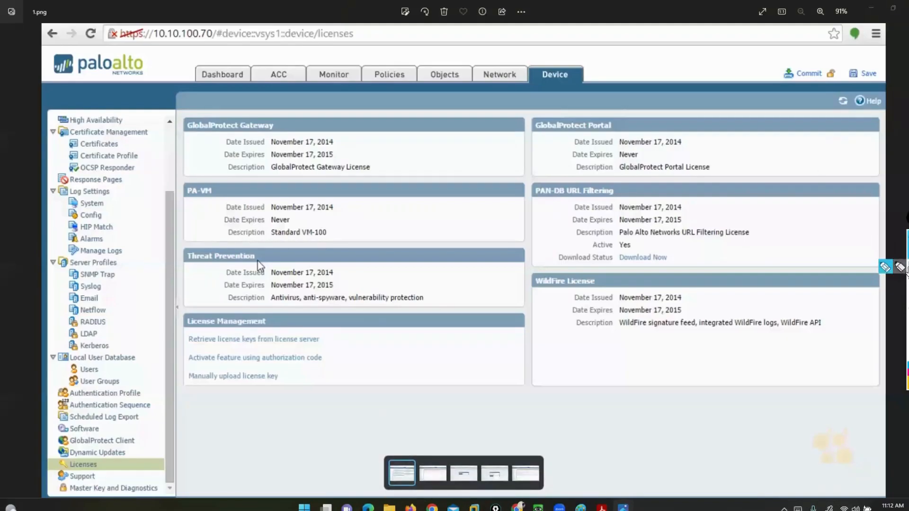
Circle Device and bracket Licenses in yellow on the licenses screenshot
click(884, 267)
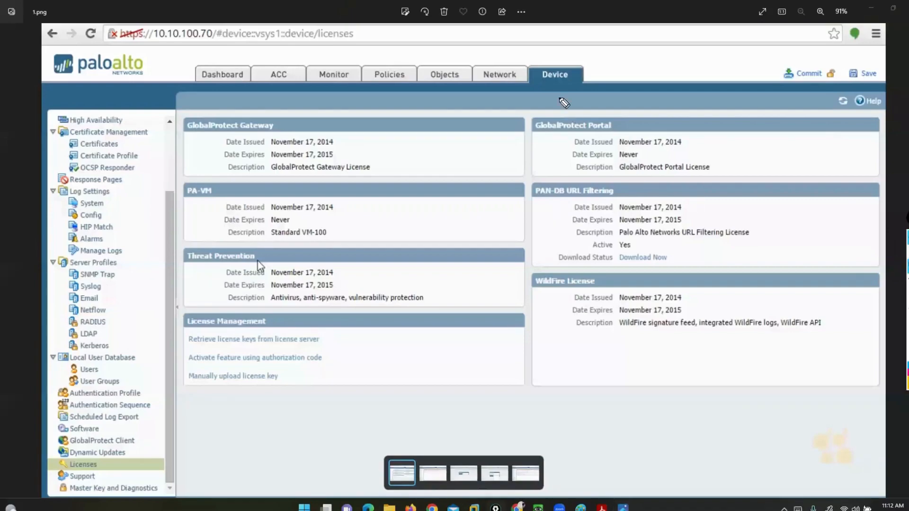
drag(537, 68, 549, 58)
mouse_move(92, 458)
mouse_down()
mouse_move(113, 465)
mouse_move(59, 468)
mouse_move(50, 452)
mouse_up()
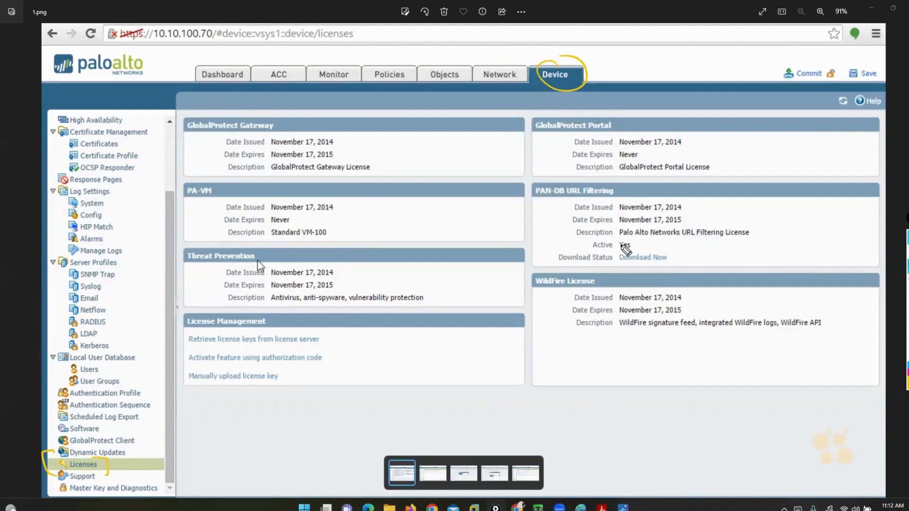
Bracket the GlobalProtect Gateway, PA-VM and Threat Prevention license headings in yellow
drag(266, 115, 281, 128)
drag(201, 113, 180, 131)
drag(213, 183, 220, 200)
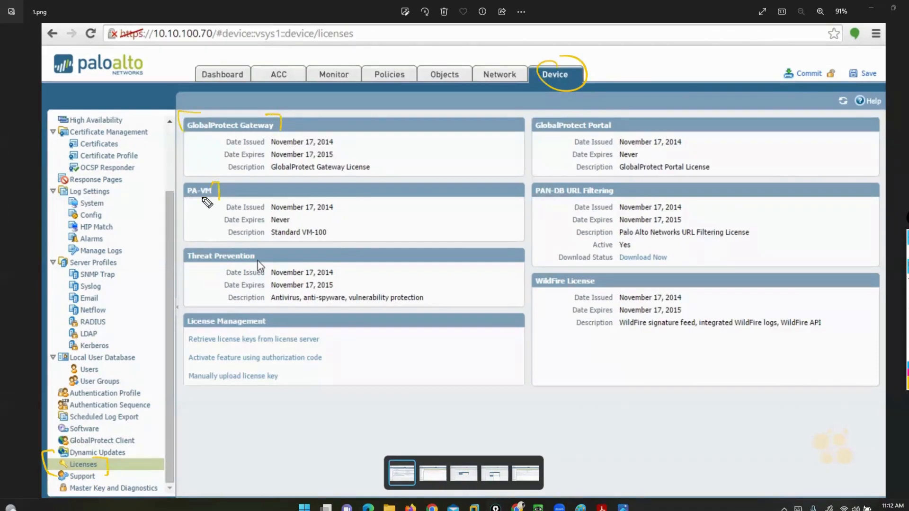
drag(176, 180, 172, 199)
drag(244, 251, 261, 260)
mouse_move(176, 247)
mouse_down()
mouse_move(165, 261)
mouse_move(184, 283)
mouse_up()
Bracket the GlobalProtect Portal, PAN-DB URL Filtering and WildFire License headings in yellow, and clear all annotations
drag(606, 113, 618, 137)
drag(517, 116, 523, 140)
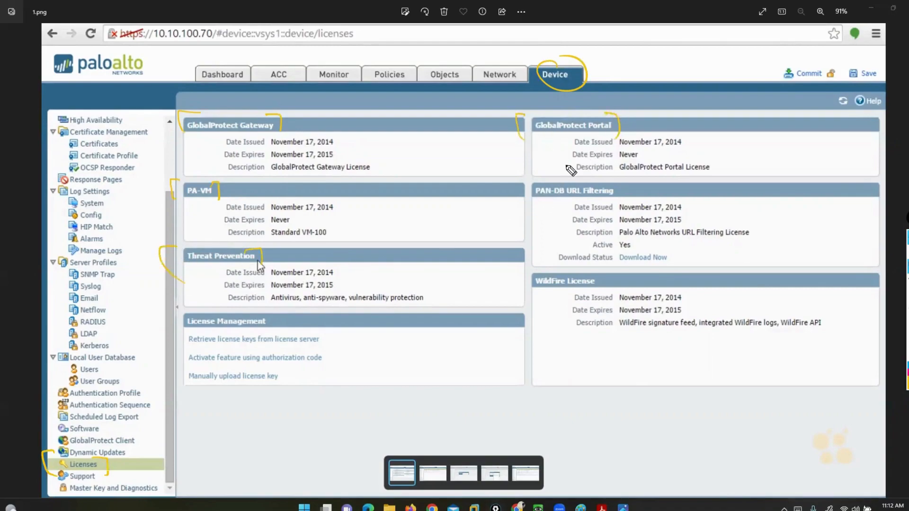
drag(609, 184, 626, 208)
drag(522, 181, 530, 209)
drag(596, 274, 604, 296)
drag(532, 273, 539, 297)
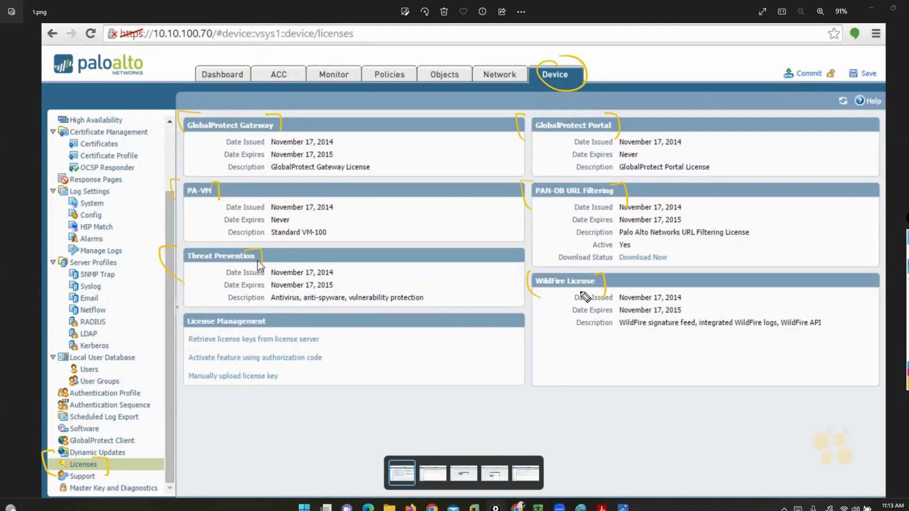
click(907, 334)
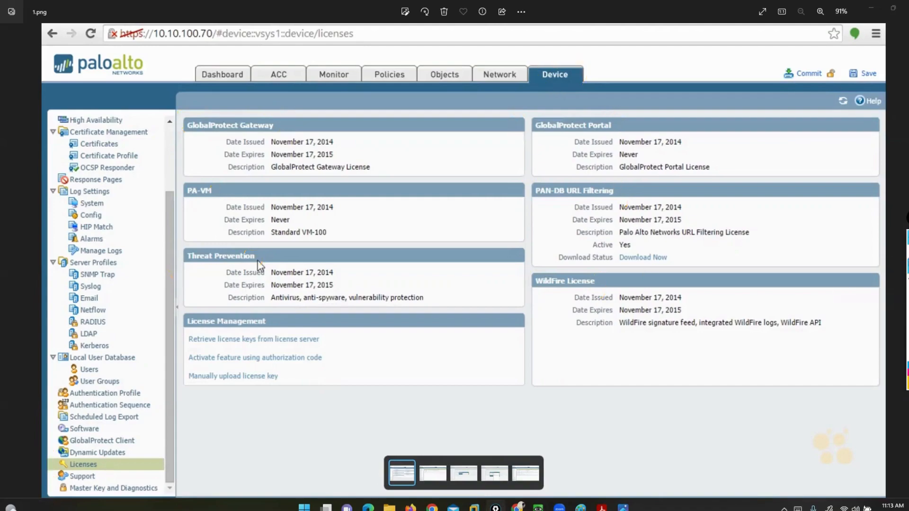
Leave pen mode and advance through the images to 5.png, the dynamic updates screenshot
click(907, 252)
click(762, 311)
key(Right)
key(Right)
key(Right)
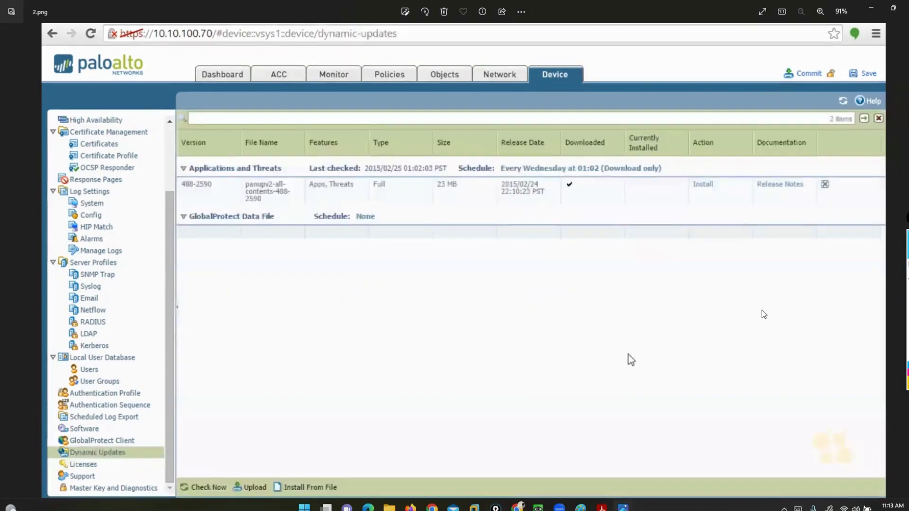
key(Right)
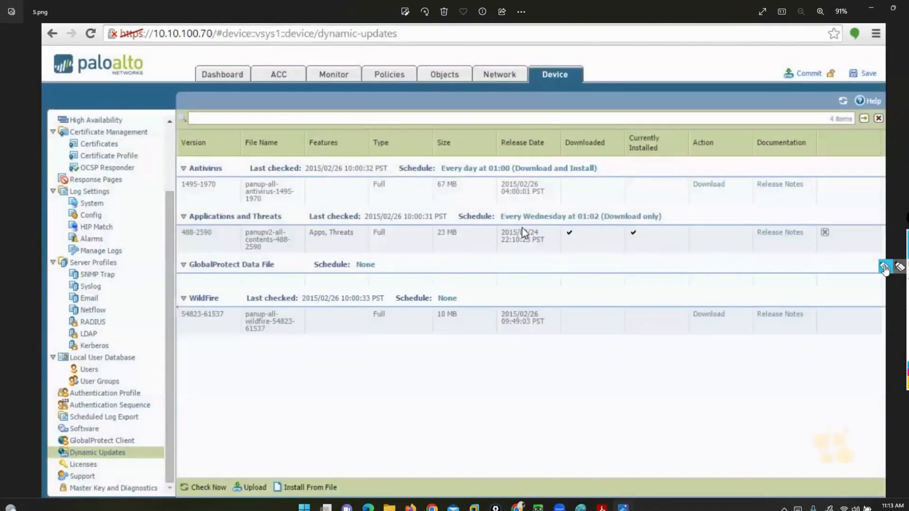
Bracket Dynamic Updates and circle Check Now in yellow on the screenshot
click(907, 267)
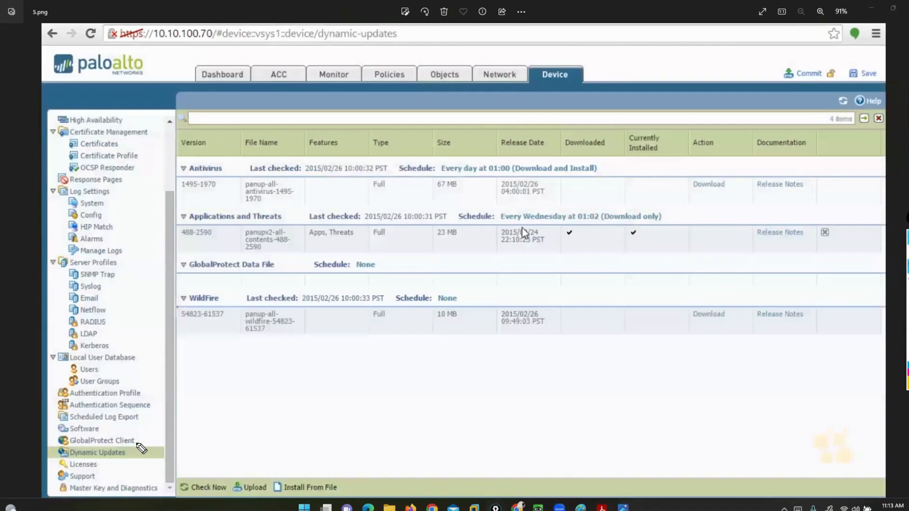
drag(137, 443, 138, 461)
drag(47, 441, 47, 466)
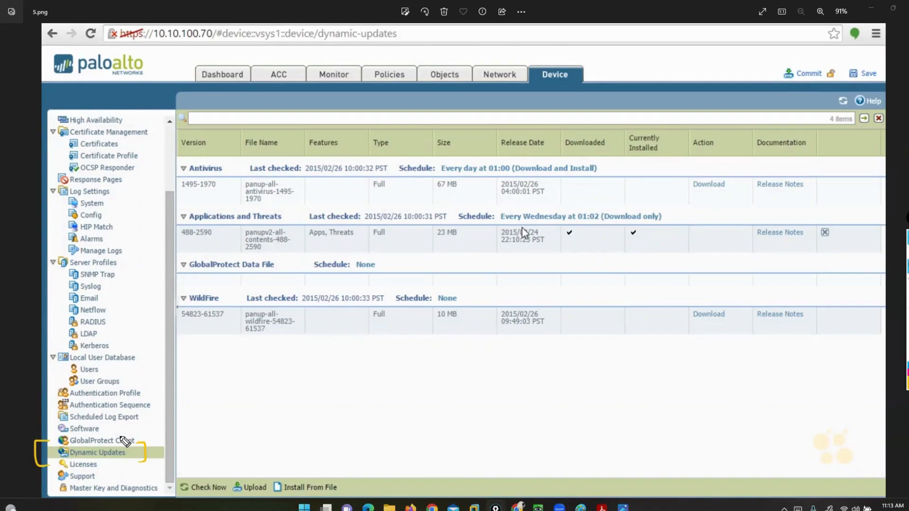
mouse_move(208, 475)
mouse_down()
mouse_move(232, 484)
mouse_move(209, 510)
mouse_move(161, 485)
mouse_move(221, 474)
mouse_up()
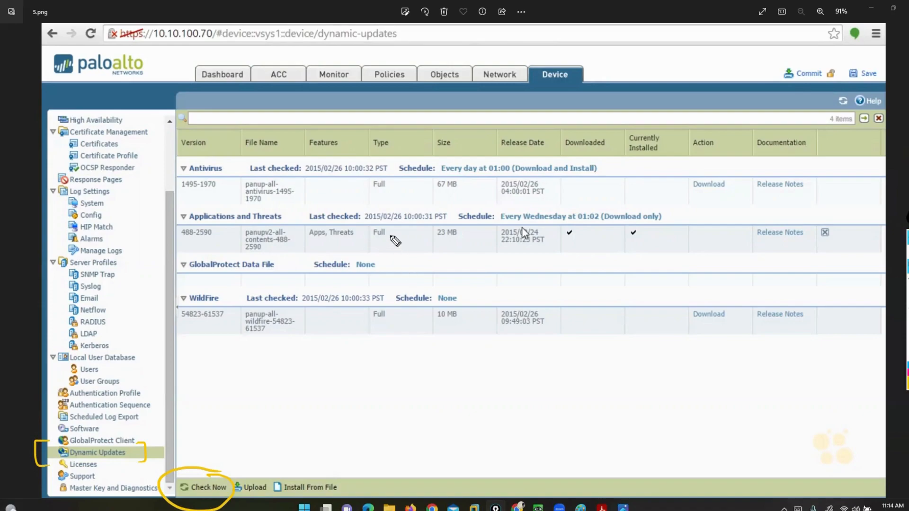
Draw yellow arrows to Antivirus, Applications and Threats, GlobalProtect Data File and WildFire, and clear all annotations
drag(128, 170, 169, 166)
drag(93, 243, 171, 218)
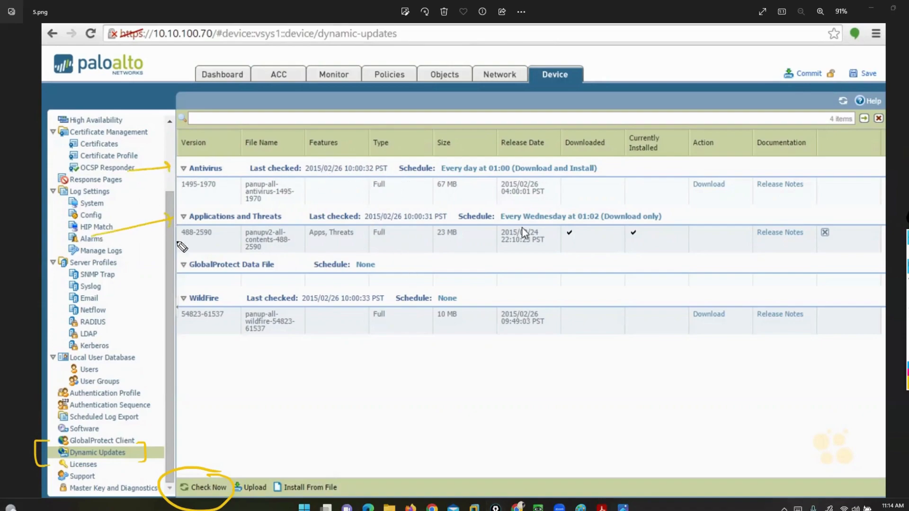
drag(91, 280, 172, 264)
mouse_move(88, 337)
mouse_down()
mouse_move(154, 316)
mouse_move(169, 326)
mouse_up()
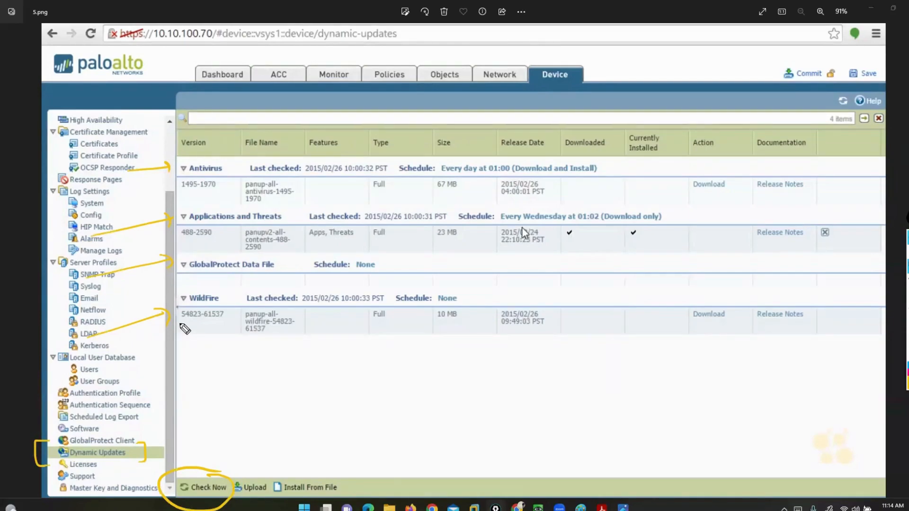
key(e)
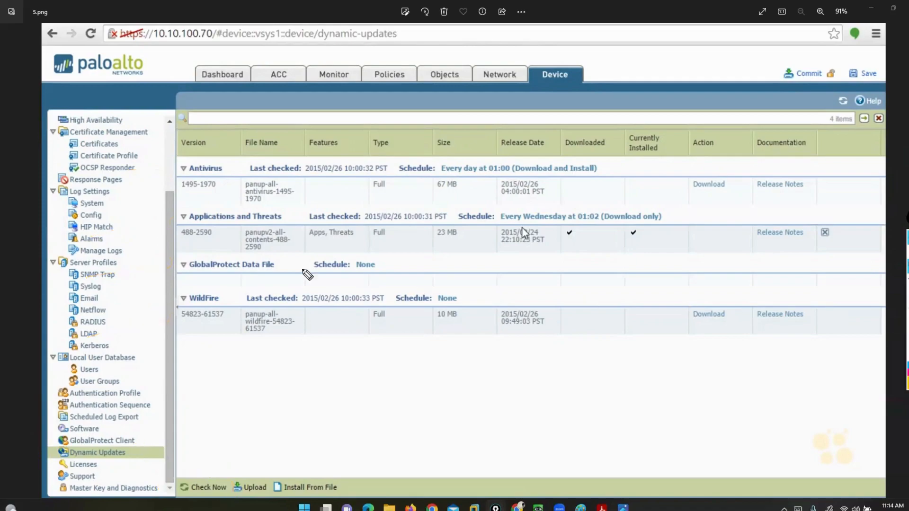
Bracket the Antivirus update heading and underline its Schedule label in yellow
mouse_move(218, 161)
mouse_down()
mouse_move(231, 164)
mouse_move(228, 183)
mouse_up()
mouse_move(176, 161)
mouse_down()
mouse_move(164, 174)
mouse_move(175, 181)
mouse_up()
drag(389, 180, 430, 178)
Draw curved arrows around the Downloaded and Currently Installed columns, mark "Download and Install" in the antivirus schedule, and clear the annotations
drag(635, 159, 557, 154)
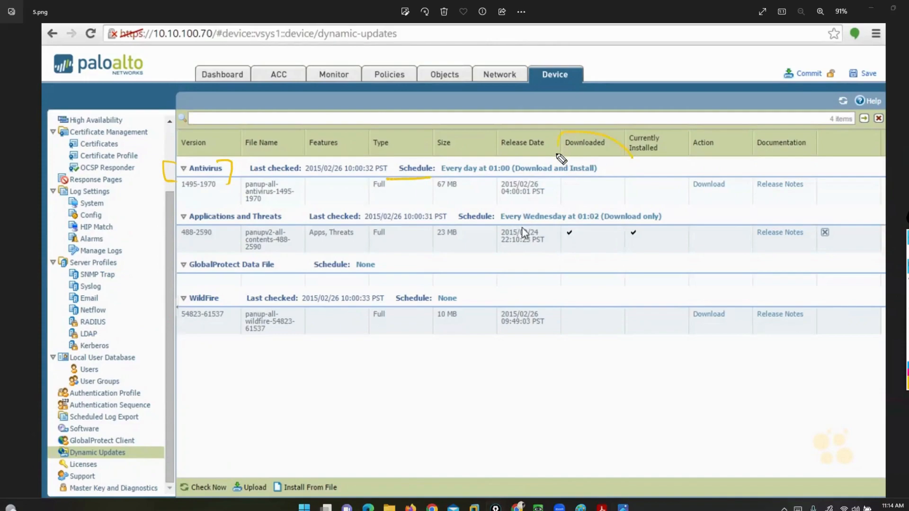
drag(694, 234, 643, 207)
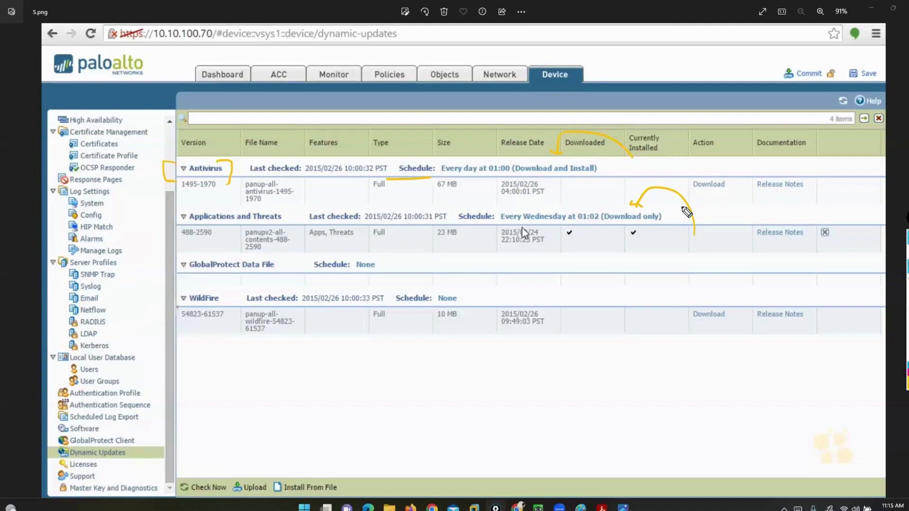
drag(595, 159, 589, 181)
drag(514, 158, 504, 166)
click(907, 326)
click(907, 251)
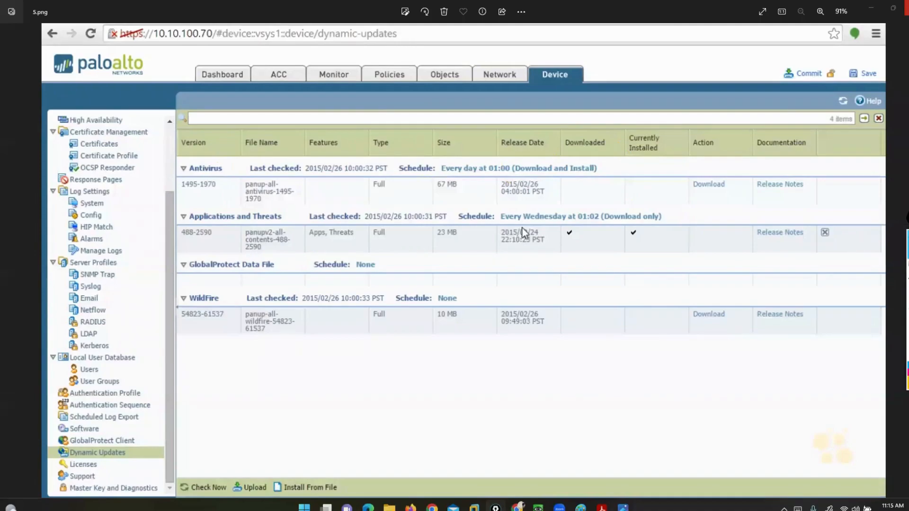
Close the image viewer and the folder window, and return to the firewall's Antivirus security profiles
click(907, 8)
click(907, 6)
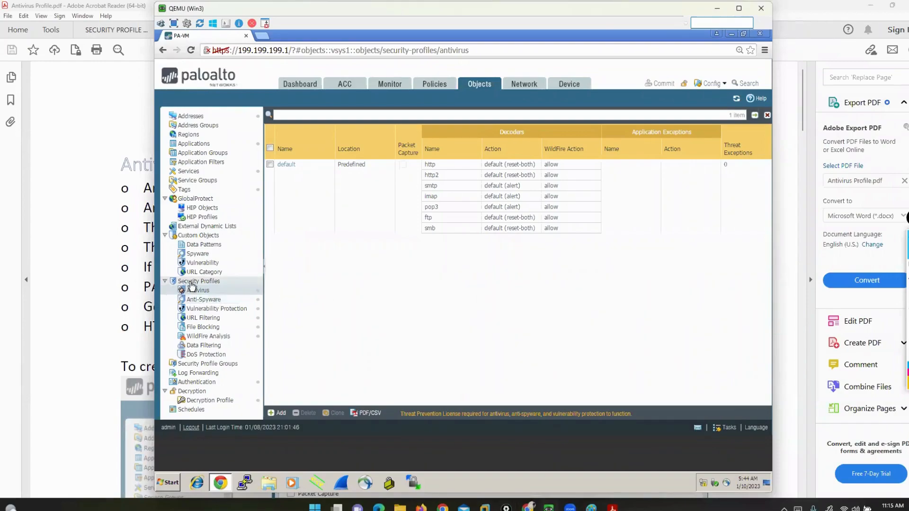
click(197, 291)
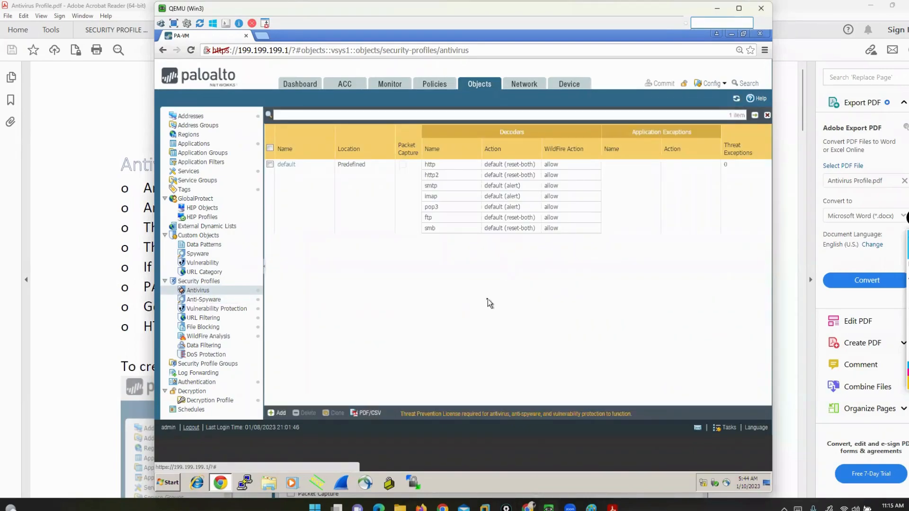
Start a new antivirus security profile and name it formktusers
click(290, 180)
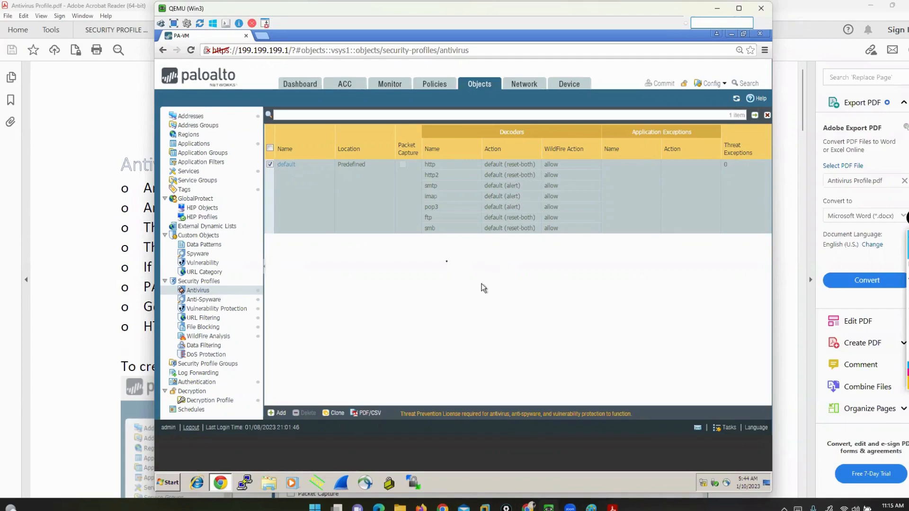
click(270, 165)
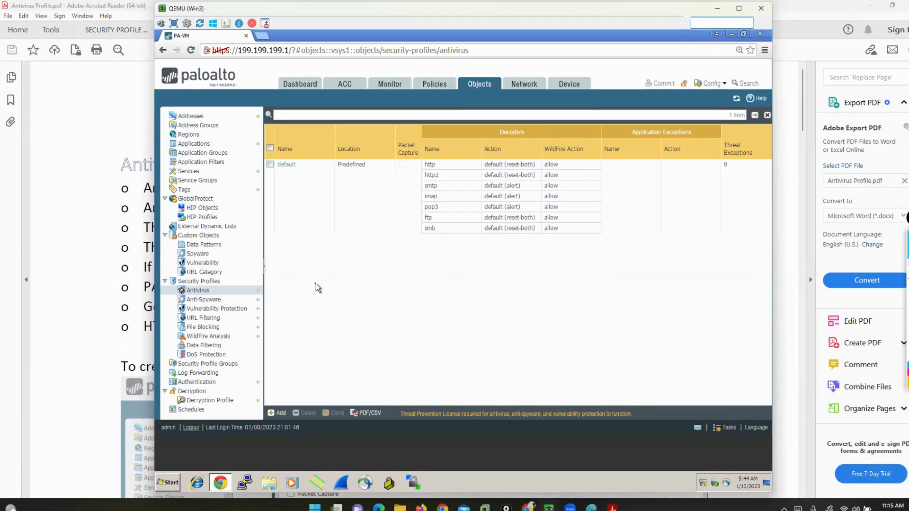
click(272, 415)
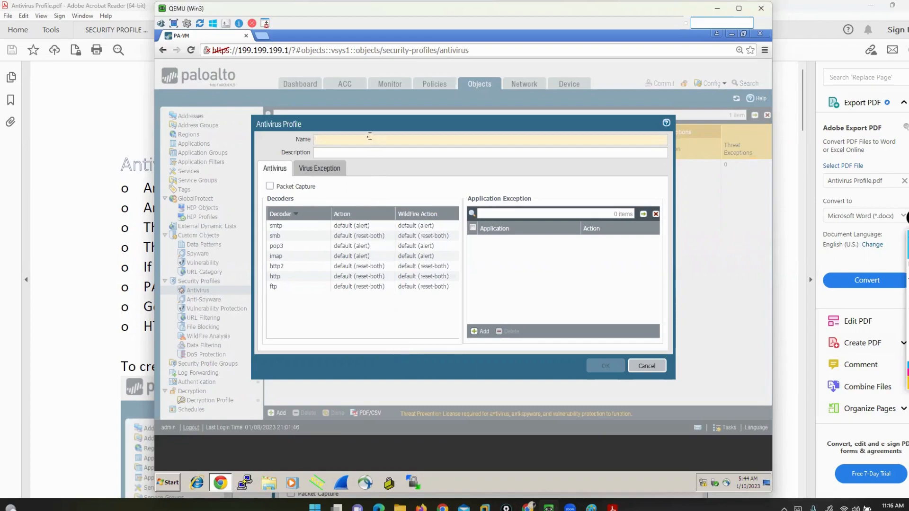
text(or)
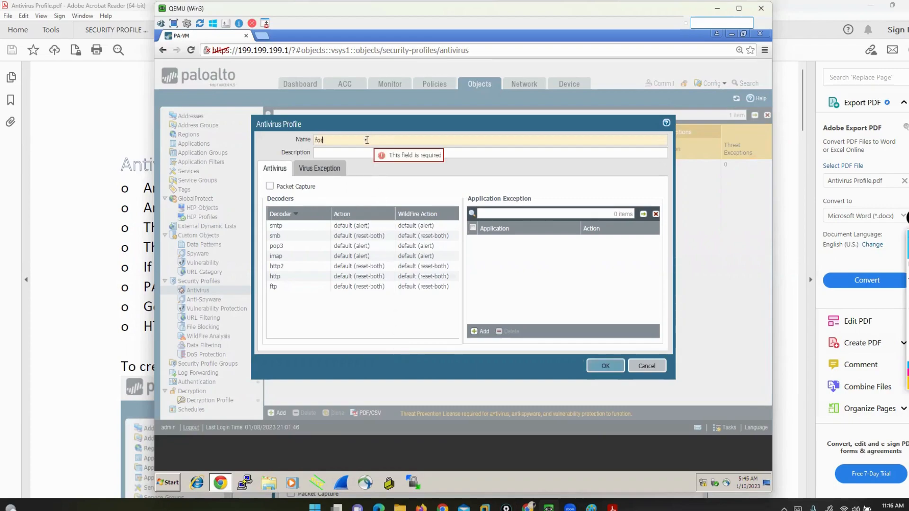
text(mktusers)
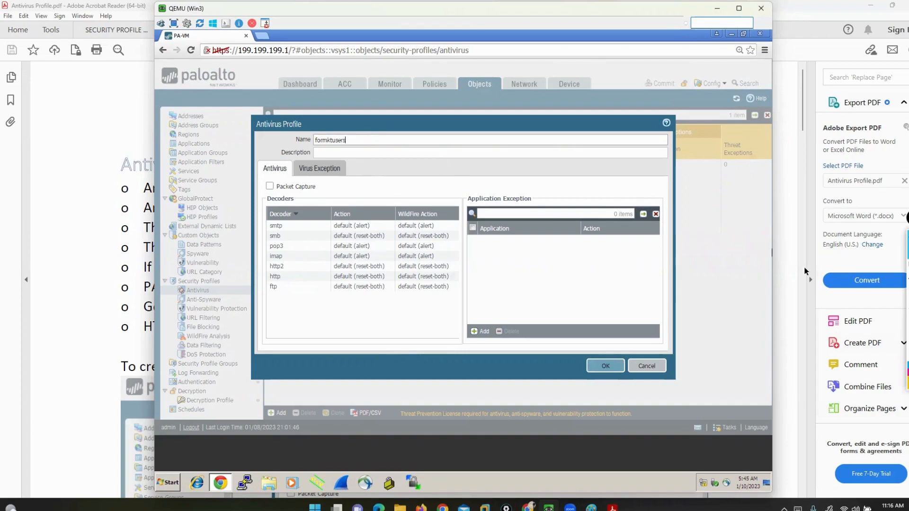
Mark the Virus Exception and Antivirus tab labels in yellow and bracket the profile's decoder list
click(895, 268)
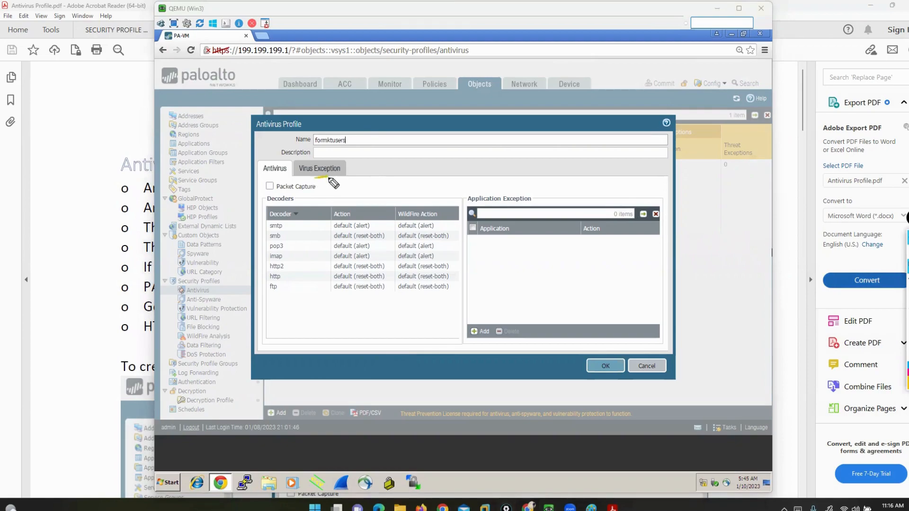
drag(329, 178, 327, 193)
drag(263, 176, 260, 195)
mouse_move(267, 217)
mouse_down()
mouse_move(254, 237)
mouse_move(258, 297)
mouse_up()
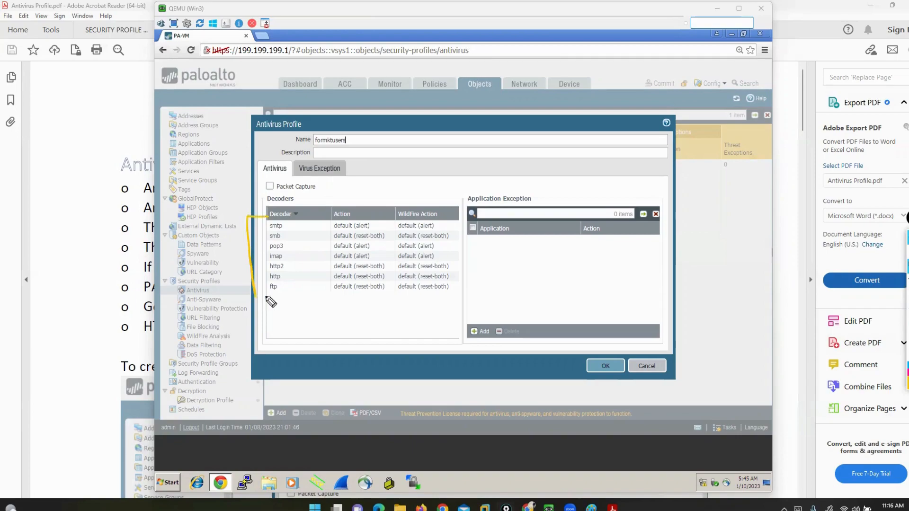
mouse_move(291, 226)
mouse_down()
mouse_move(315, 244)
mouse_move(292, 298)
mouse_up()
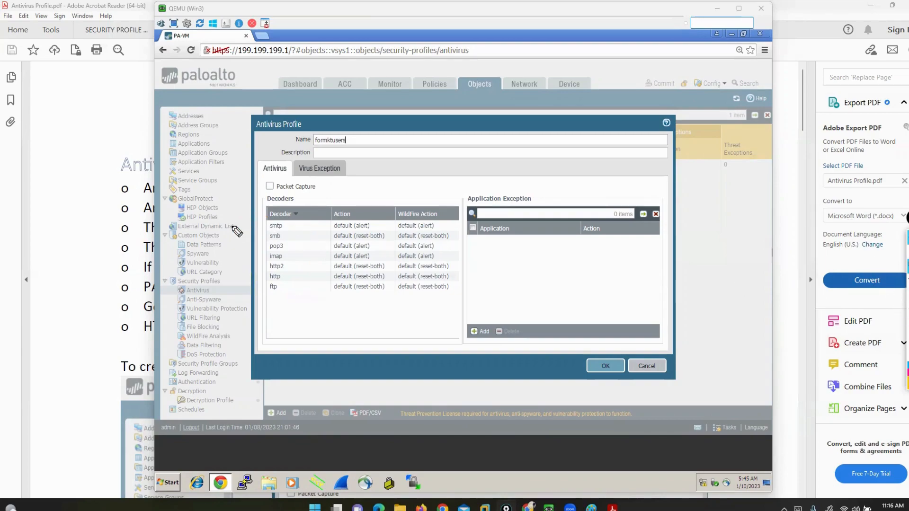
Draw yellow pointer lines to the listed decoders, clear them, and mark only smtp and pop3 in yellow
mouse_move(236, 225)
mouse_down()
mouse_move(261, 226)
mouse_move(260, 234)
mouse_up()
drag(216, 258, 254, 246)
drag(220, 274, 255, 252)
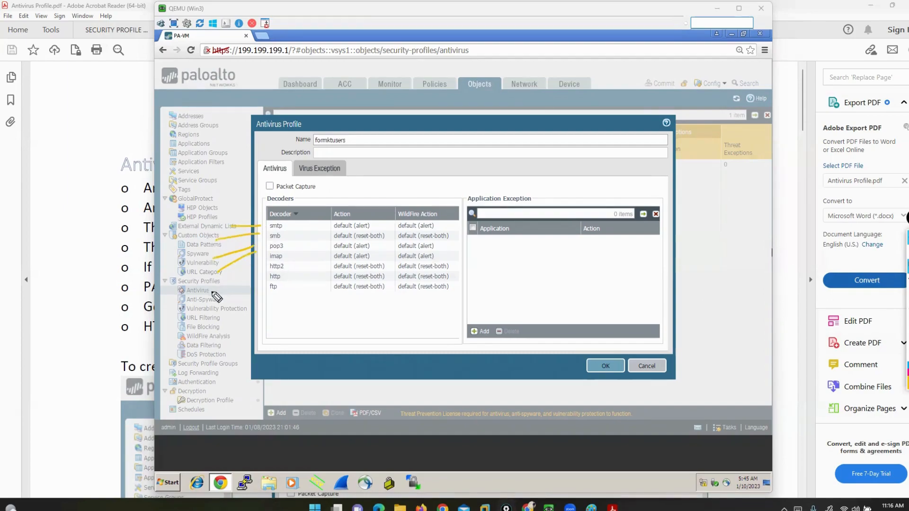
drag(211, 291, 261, 263)
mouse_move(226, 307)
mouse_down()
mouse_move(260, 275)
mouse_move(282, 358)
mouse_up()
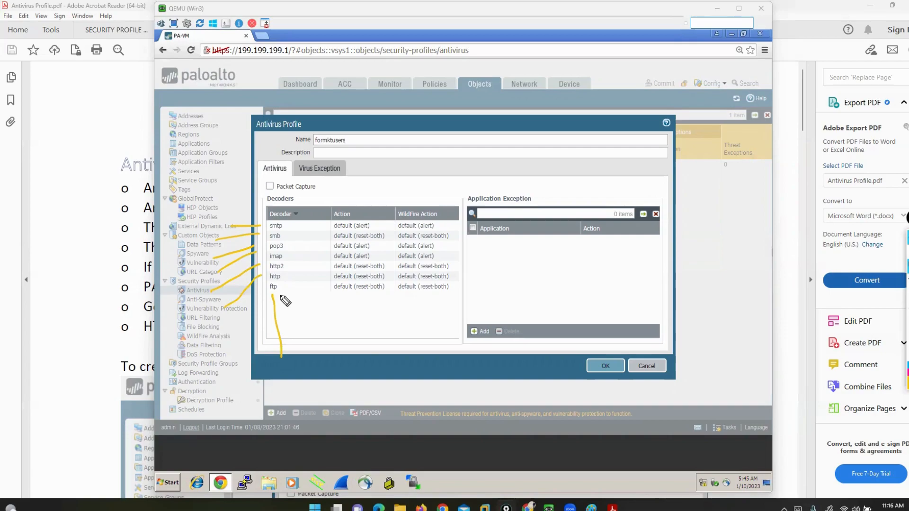
click(907, 327)
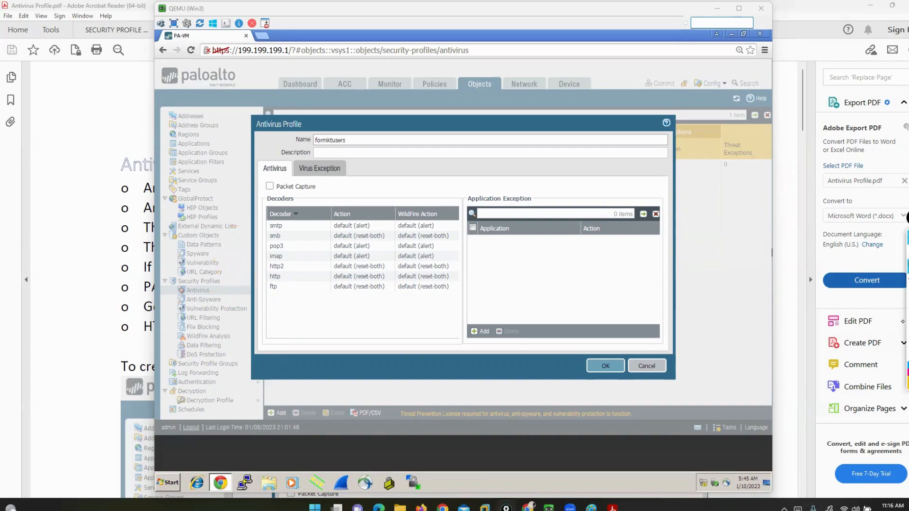
mouse_move(285, 220)
mouse_down()
mouse_move(286, 230)
mouse_move(259, 230)
mouse_up()
drag(242, 253, 266, 247)
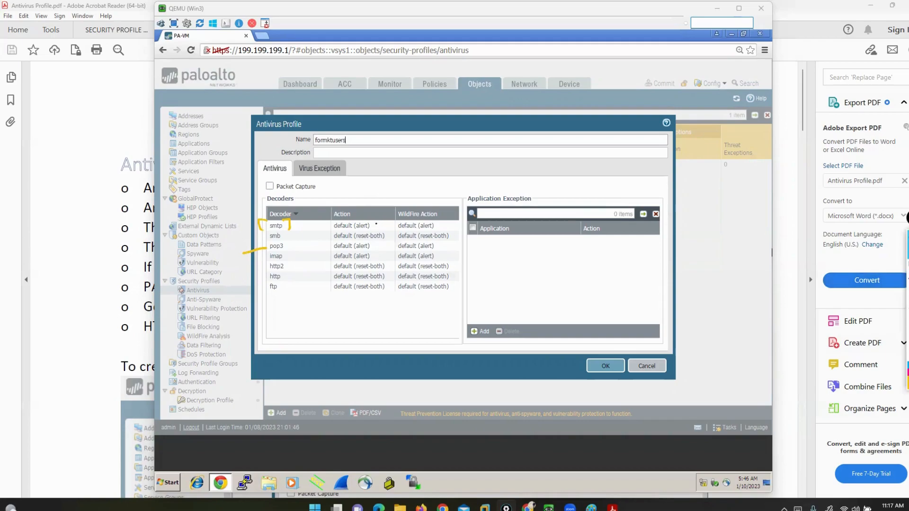
Set the action of the smtp, smb, pop3 and imap decoders to drop
click(359, 226)
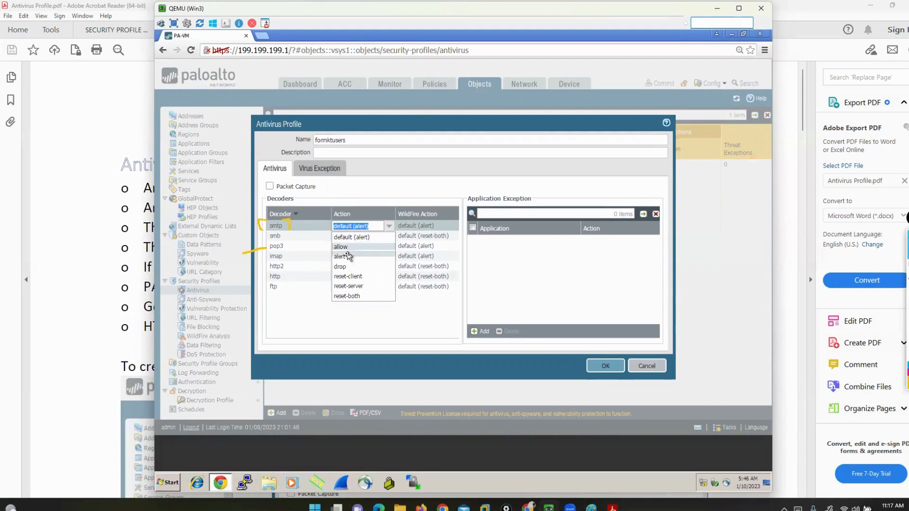
click(340, 267)
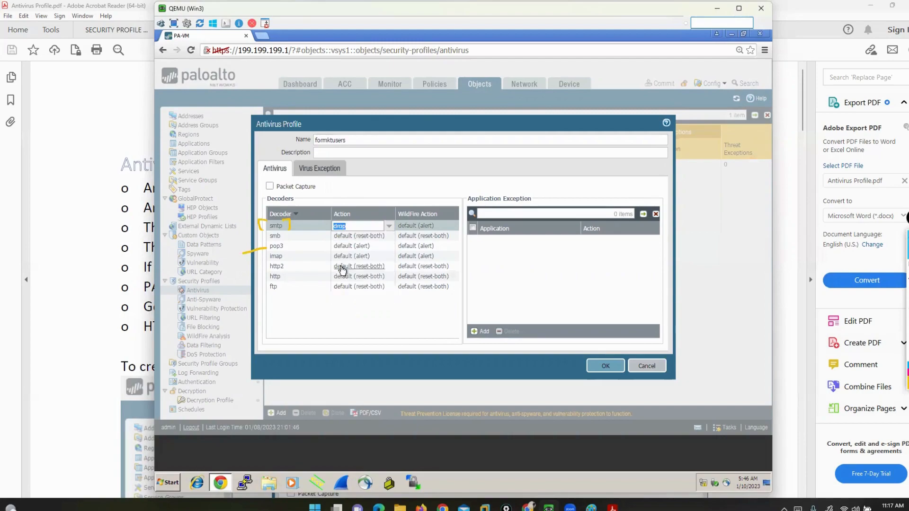
click(344, 237)
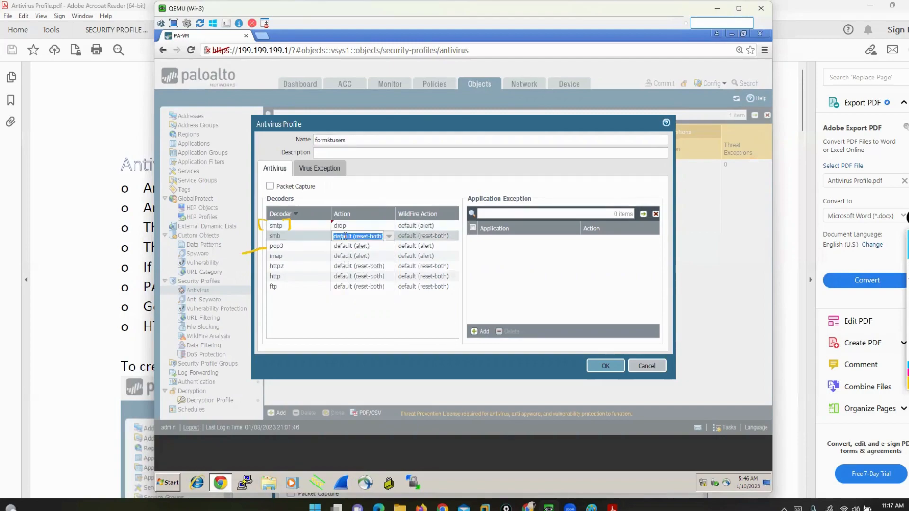
click(389, 236)
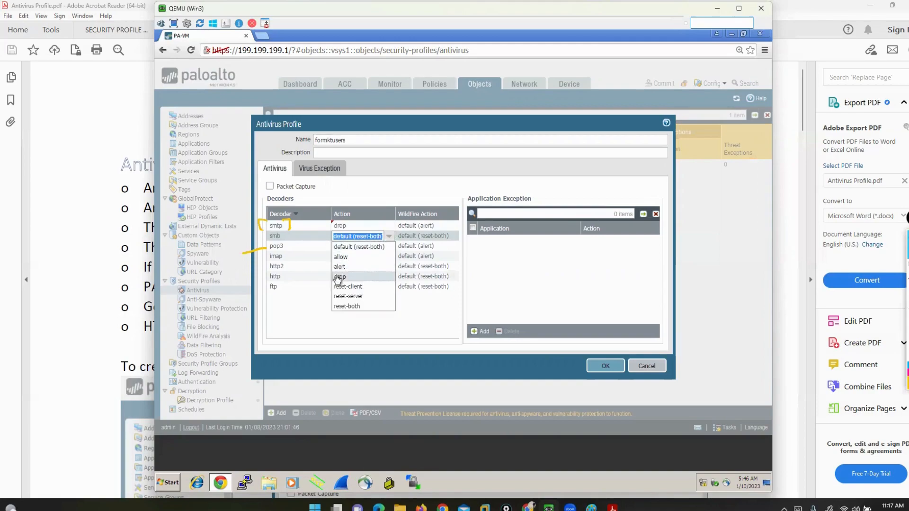
click(338, 277)
click(350, 246)
click(350, 247)
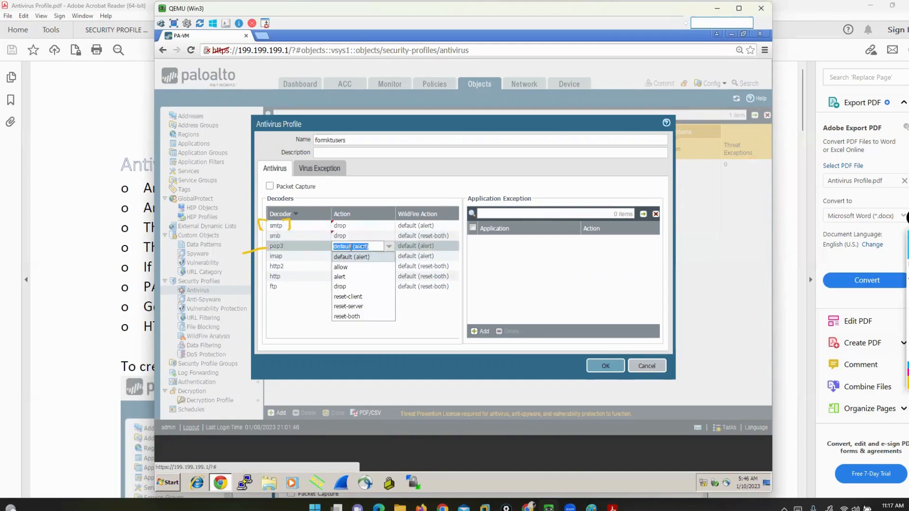
click(351, 286)
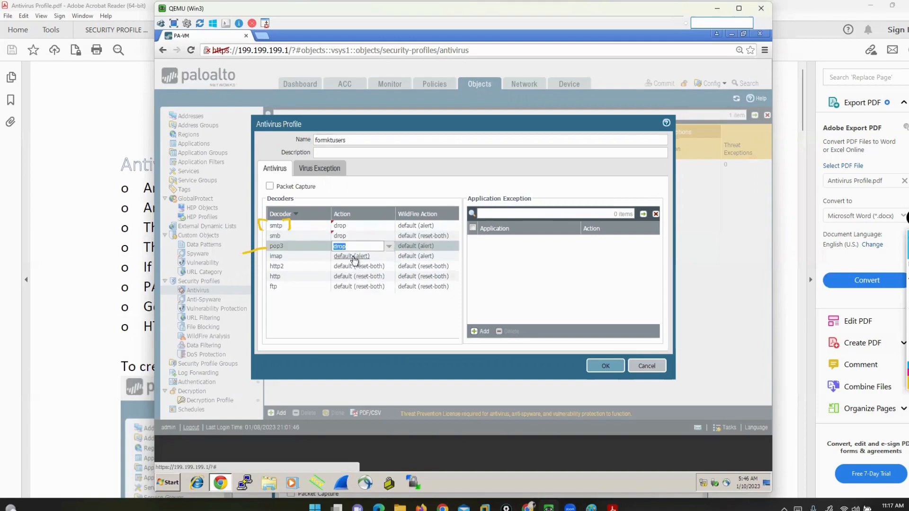
click(354, 256)
click(344, 296)
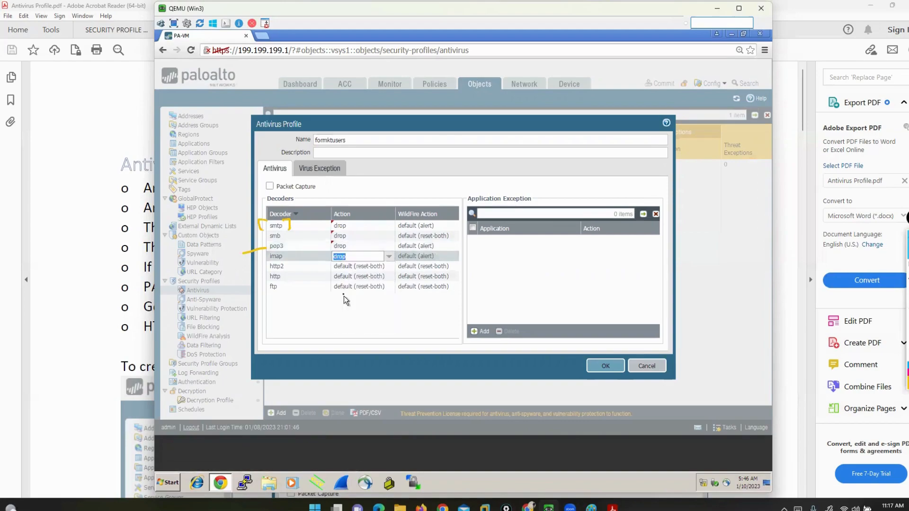
Set the action of the http2, http and ftp decoders to drop
click(351, 268)
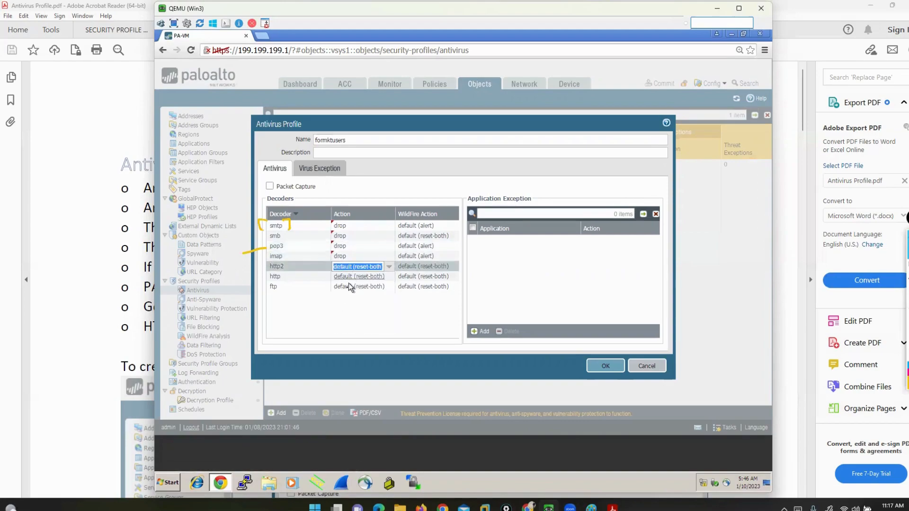
click(389, 270)
click(342, 307)
click(359, 277)
click(389, 277)
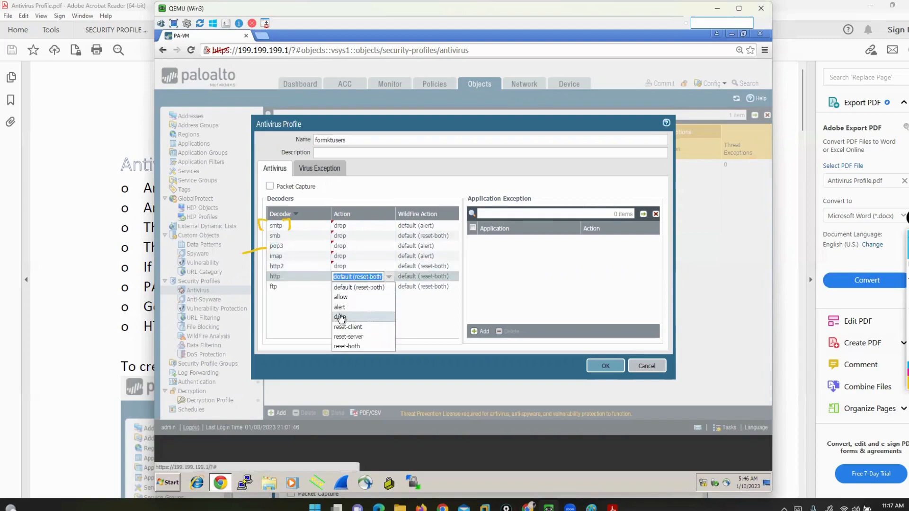
click(340, 316)
click(356, 287)
click(389, 286)
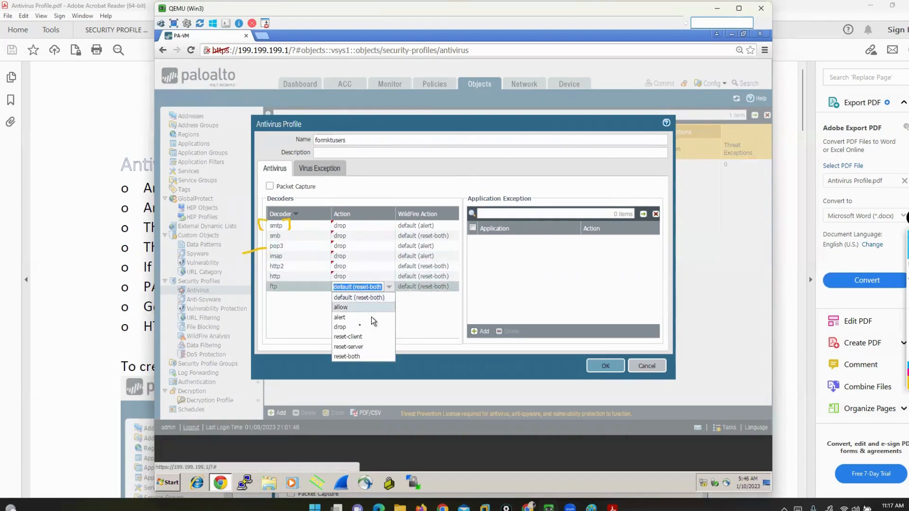
click(356, 328)
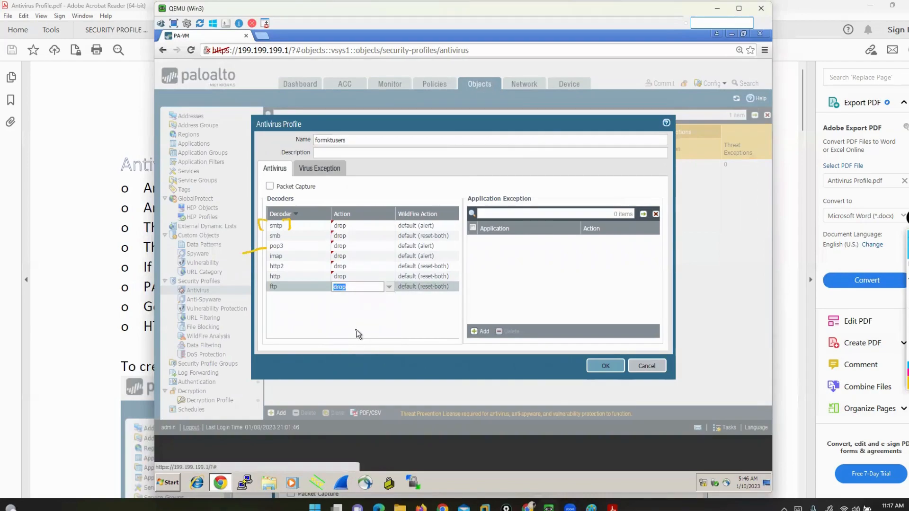
click(357, 334)
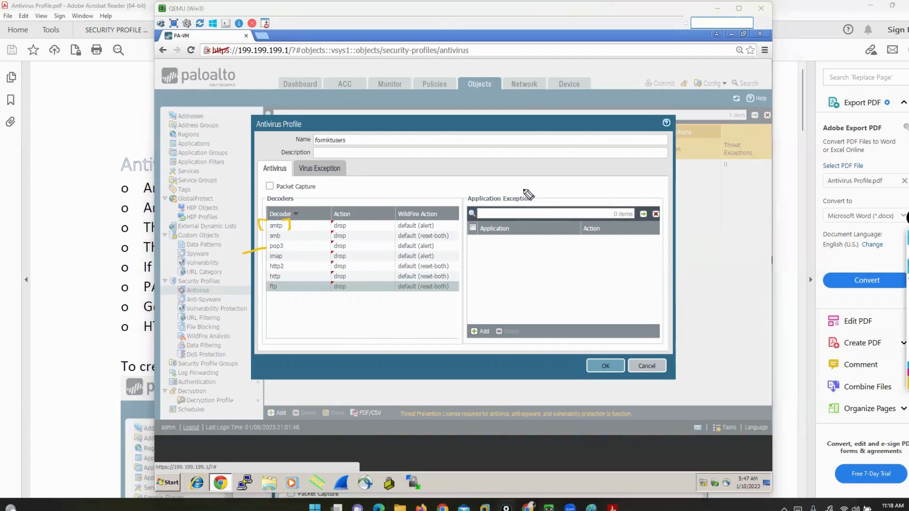
Mark the Application Exception heading in yellow, clear all annotations, and return to the normal pointer
mouse_move(527, 189)
mouse_down()
mouse_move(543, 194)
mouse_move(535, 205)
mouse_up()
mouse_move(469, 188)
mouse_down()
mouse_move(457, 196)
mouse_move(463, 210)
mouse_up()
click(905, 295)
click(906, 252)
click(557, 257)
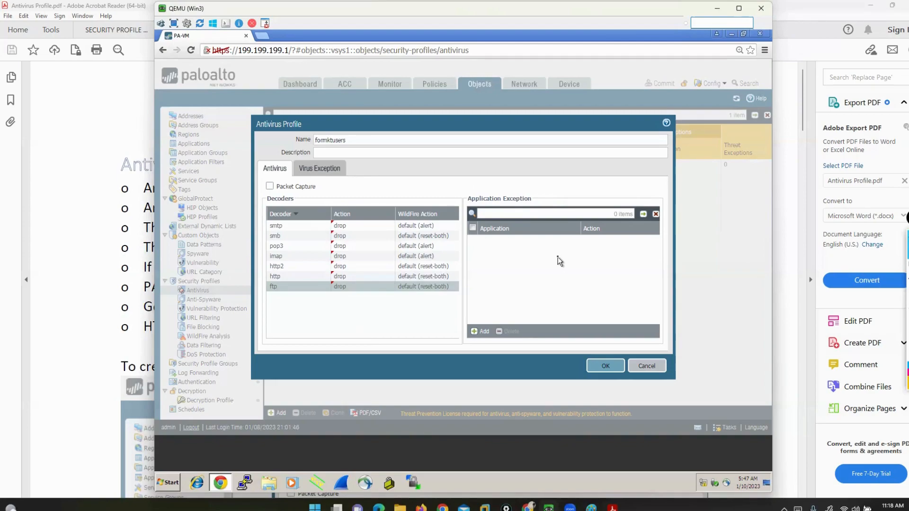
Add an application exception for 4shared with the action allow
click(476, 332)
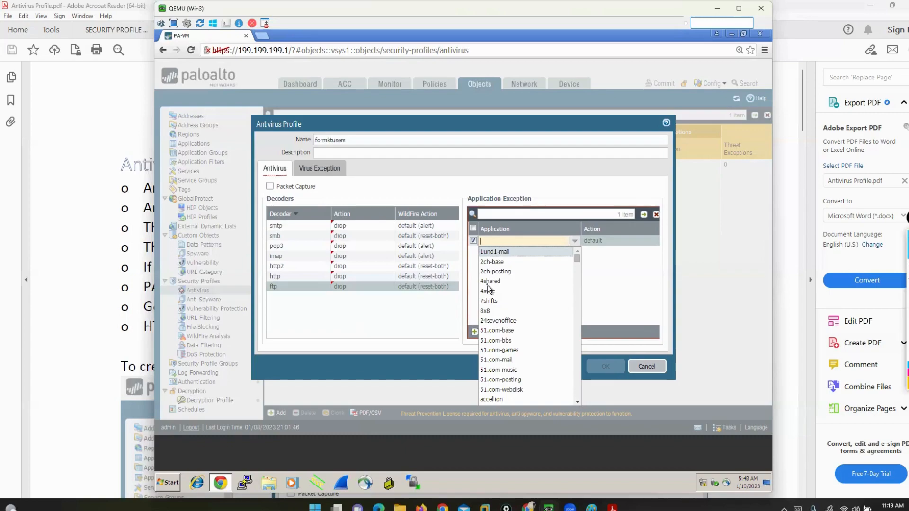
text(4sh)
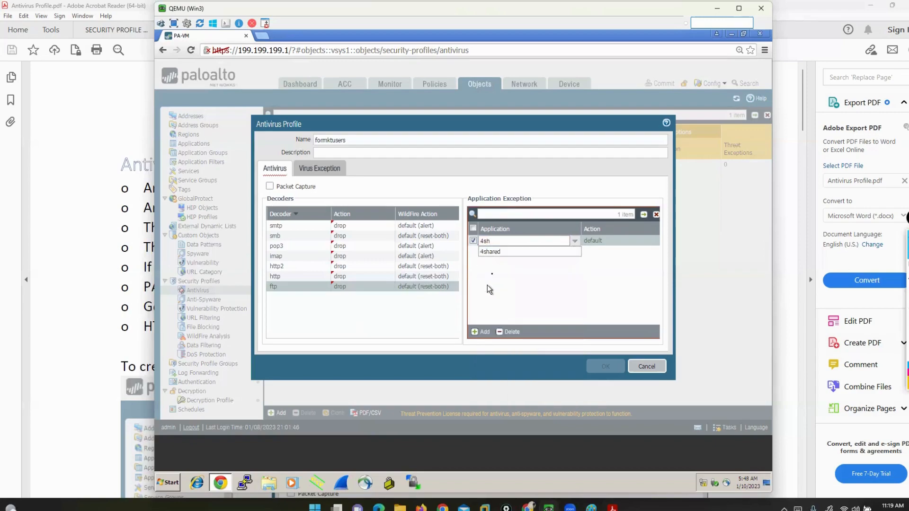
click(496, 252)
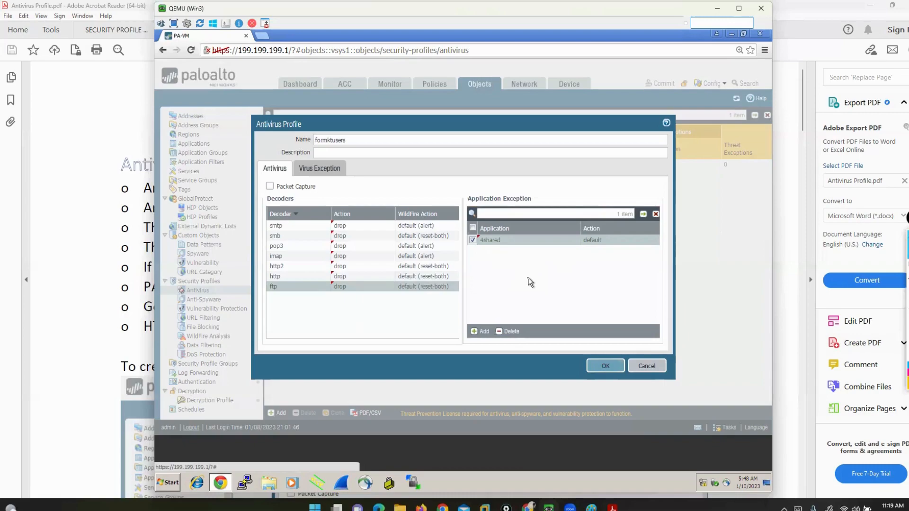
click(592, 241)
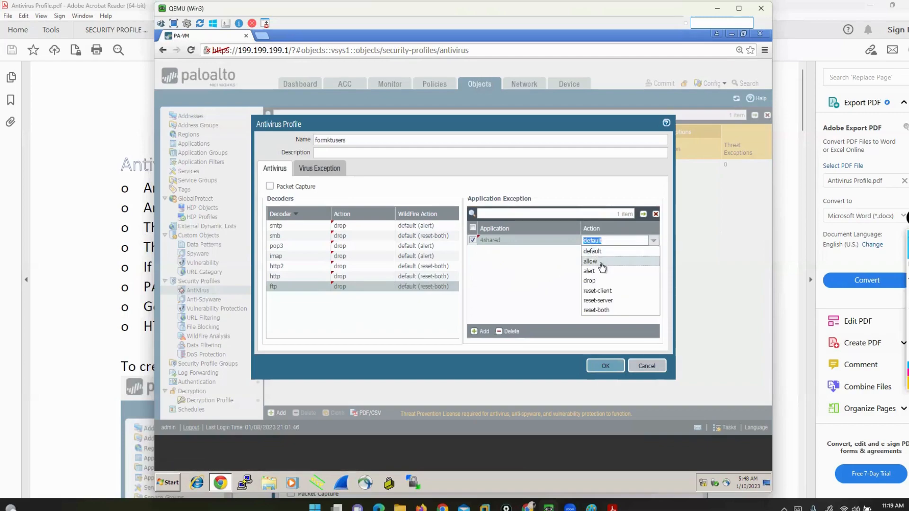
click(597, 262)
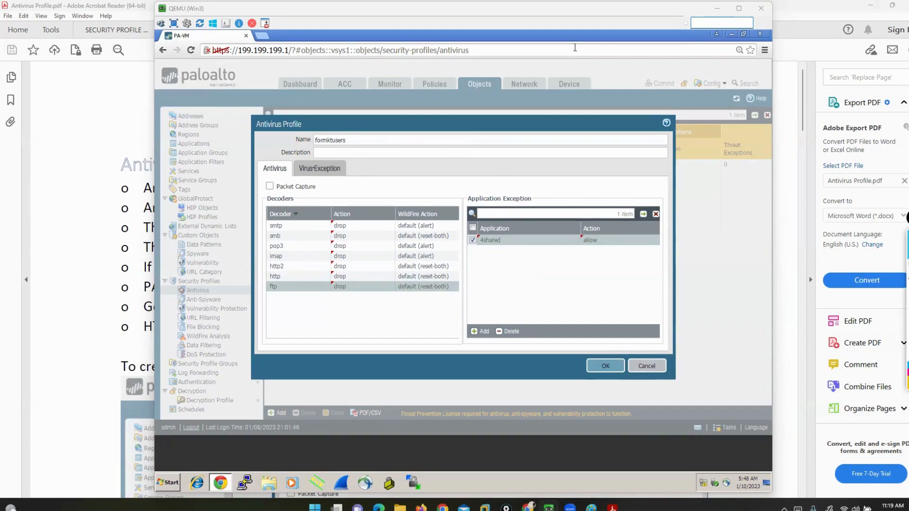
Show the profile's virus exceptions, and search Google for "palo alto threat id list" in a new tab of the host's Chrome browser
click(320, 169)
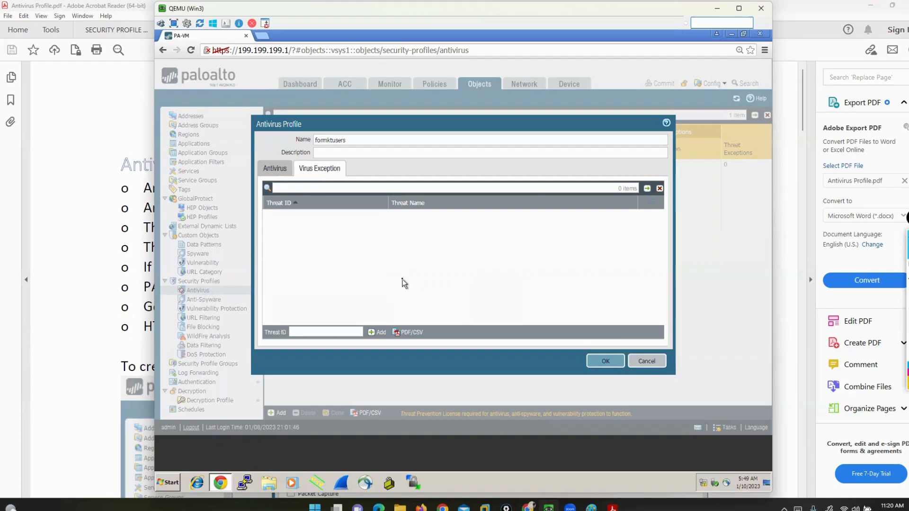
click(528, 507)
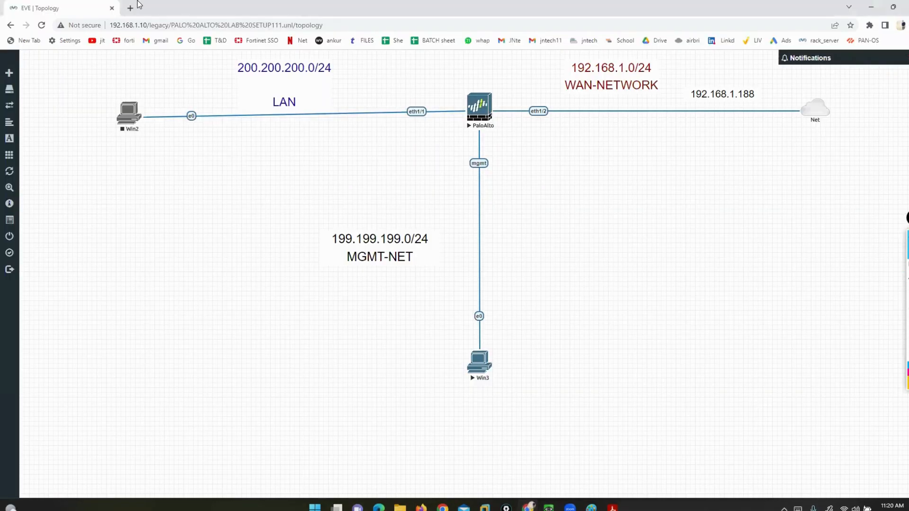
click(130, 8)
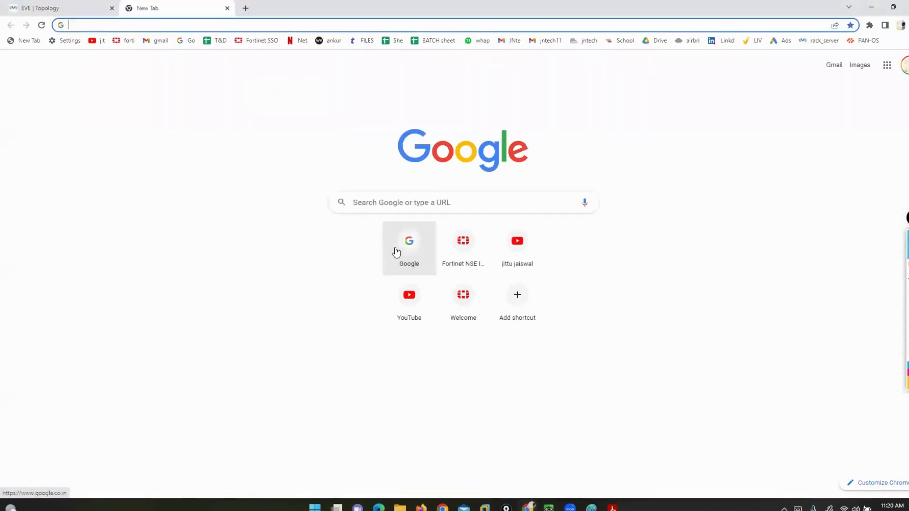
click(395, 250)
text(palo alto th)
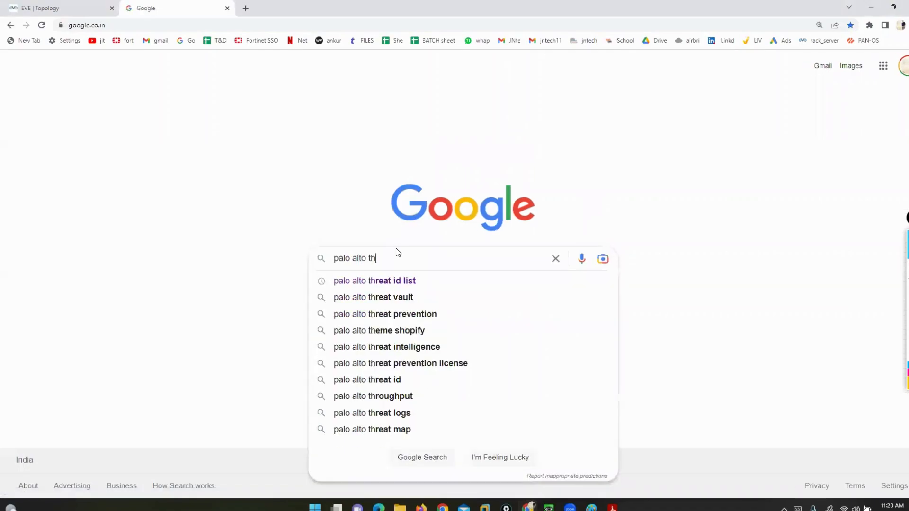
key(Down)
key(Return)
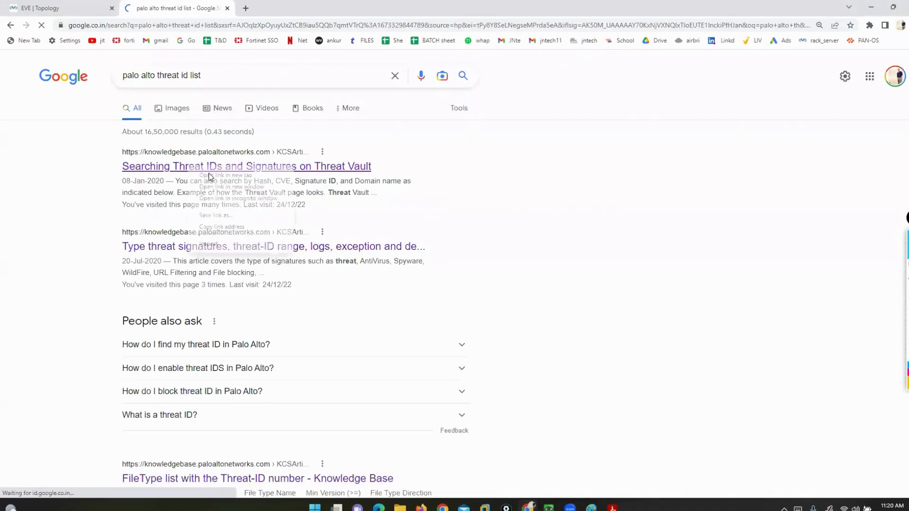
Open the Threat Vault, threat signatures and FileType list knowledge base results in new tabs, and view the FileType list article
middle_click(190, 167)
right_click(188, 247)
click(85, 286)
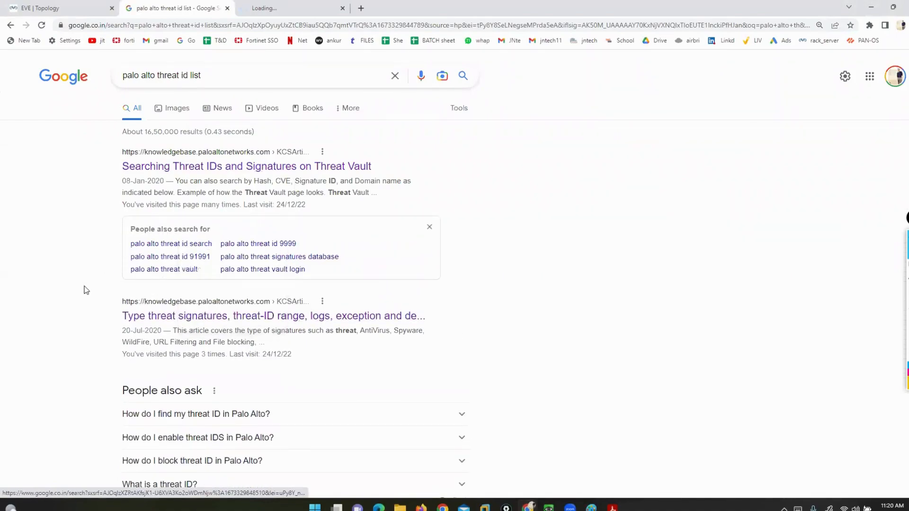
right_click(219, 326)
right_click(170, 317)
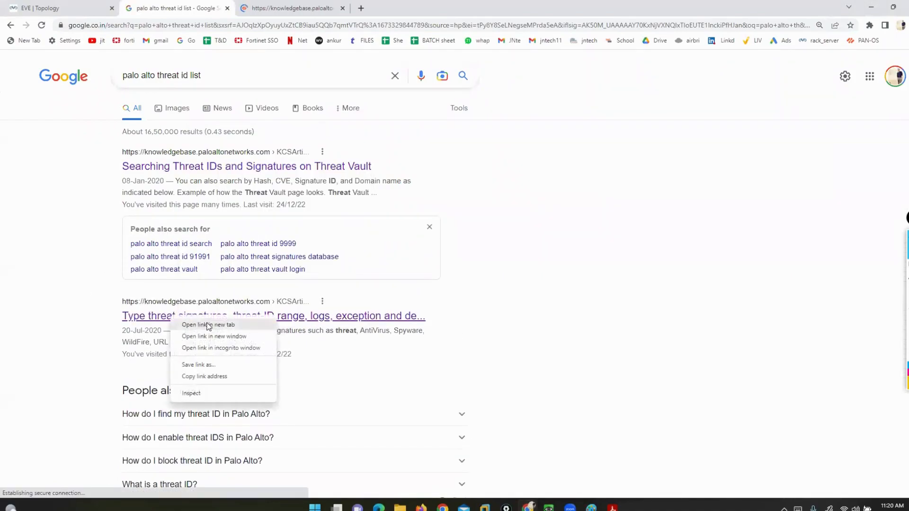
click(207, 327)
scroll(203, 326, down, 4)
right_click(201, 354)
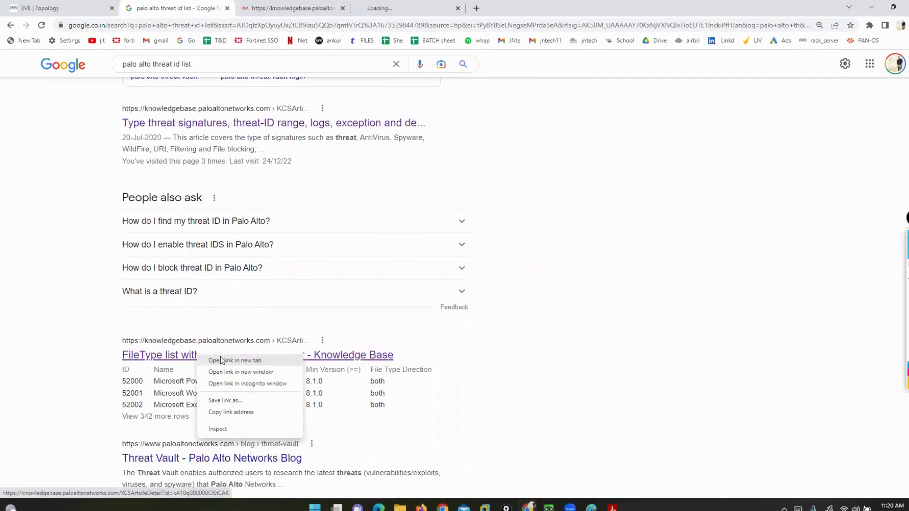
click(220, 359)
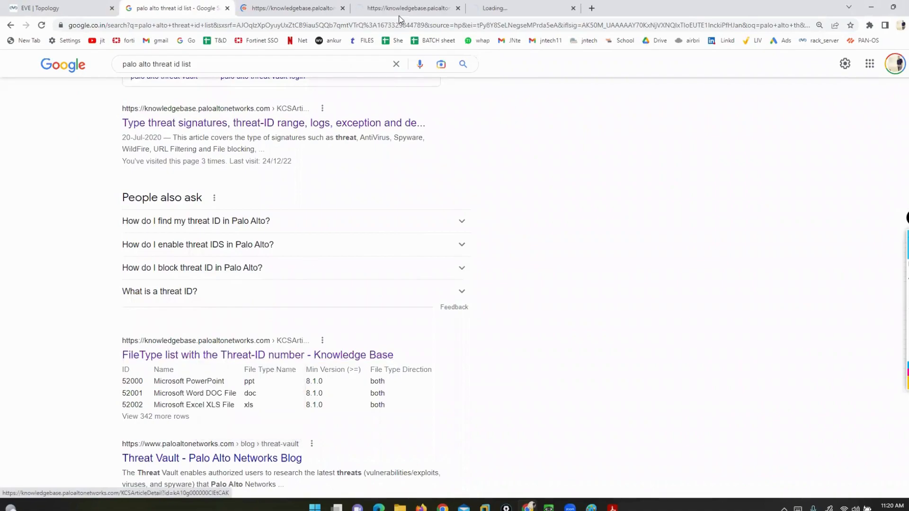
click(490, 10)
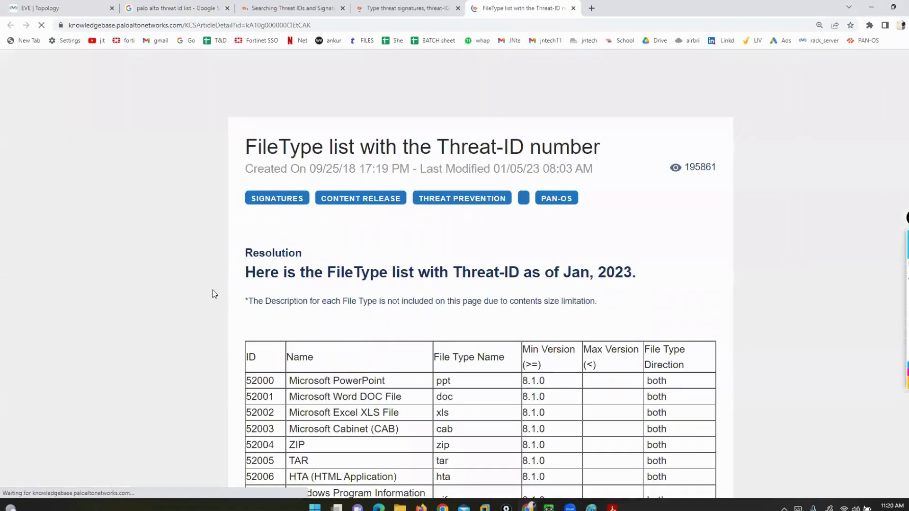
Examine the Threat-ID article's title and the ID and name of the Microsoft PowerPoint entry in its table
scroll(215, 287, down, 4)
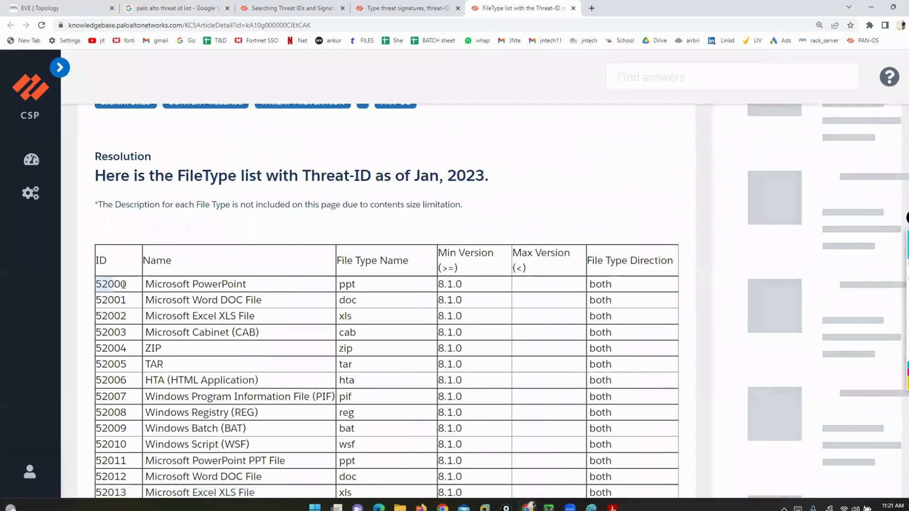
double_click(101, 284)
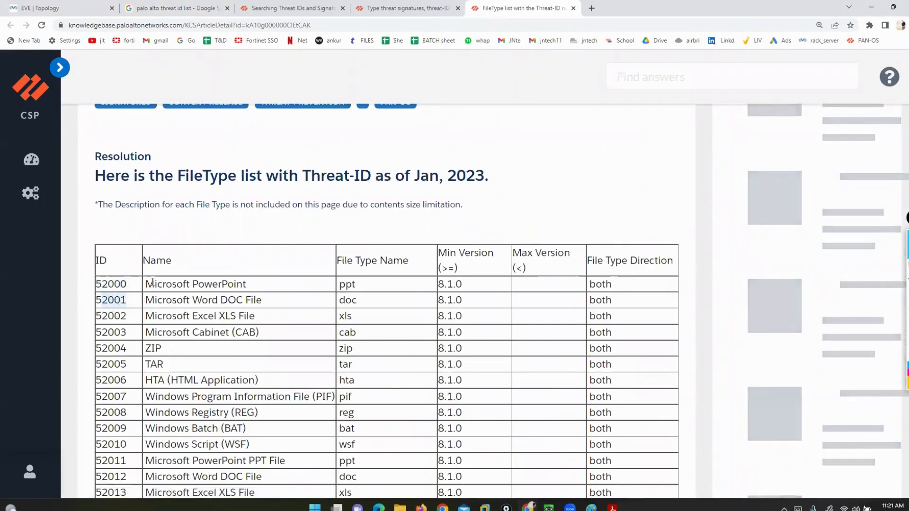
drag(155, 284, 258, 282)
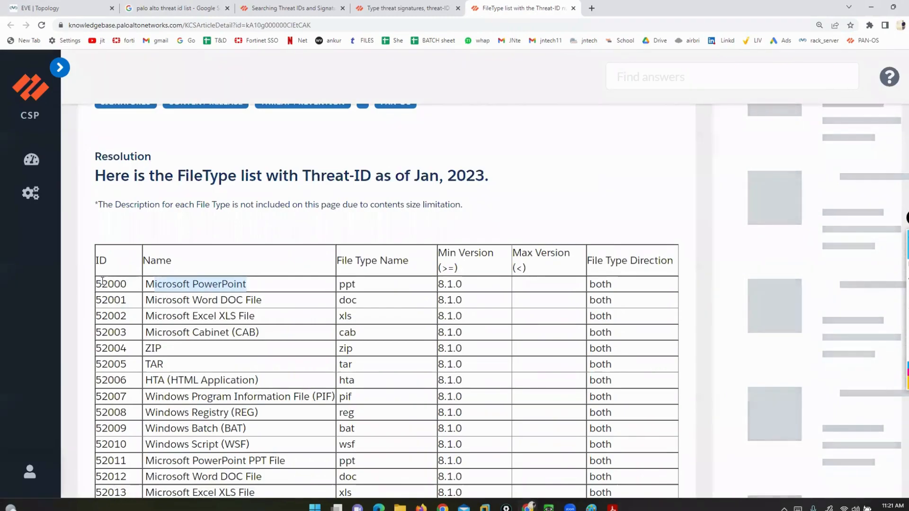
drag(96, 284, 128, 284)
scroll(316, 299, up, 2)
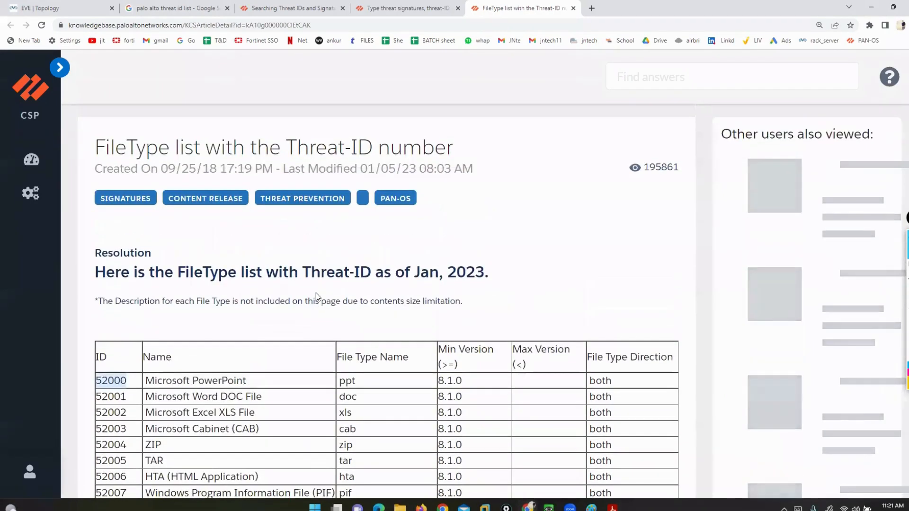
drag(286, 144, 372, 144)
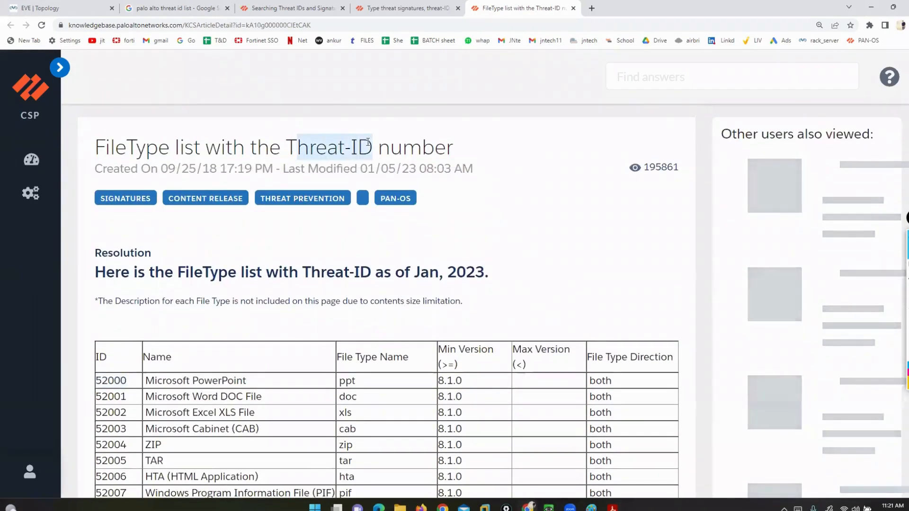
scroll(153, 364, down, 2)
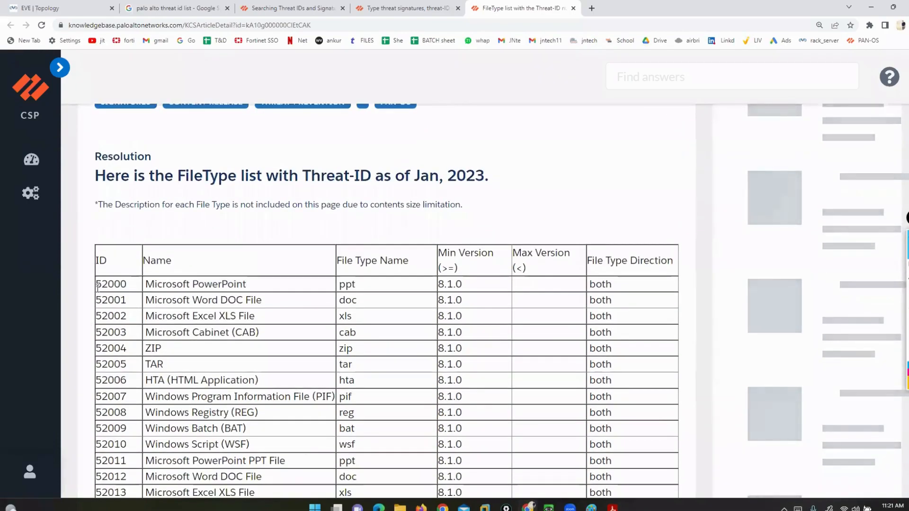
double_click(110, 284)
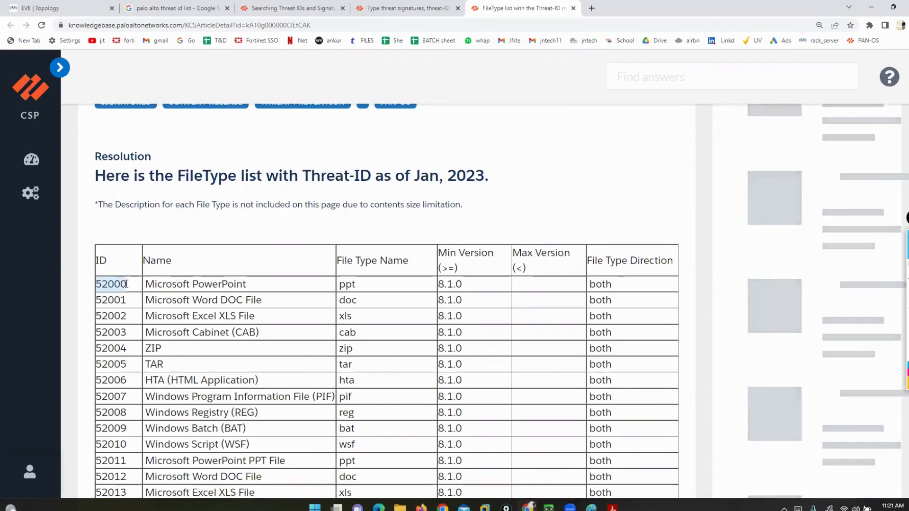
Switch back to the QEMU firewall window and add threat ID 52000 as a virus exception in the antivirus profile
click(548, 507)
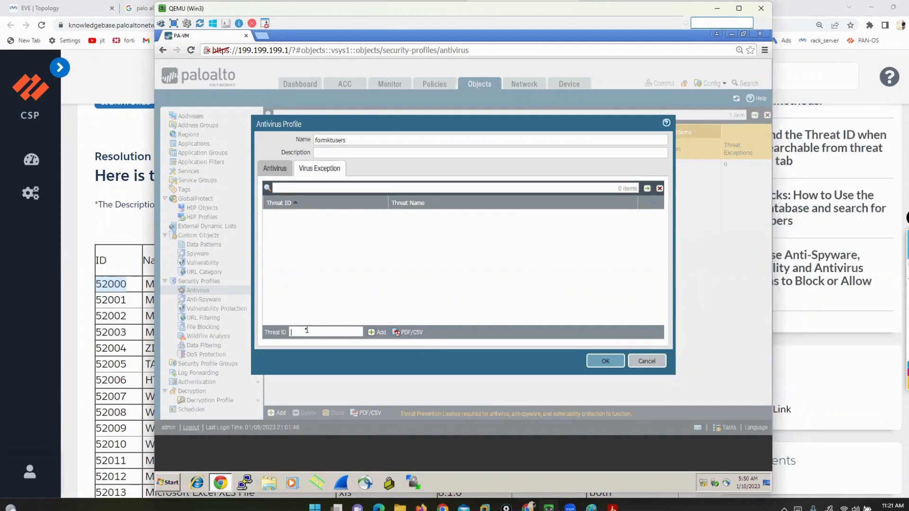
click(307, 330)
text(52000)
click(384, 333)
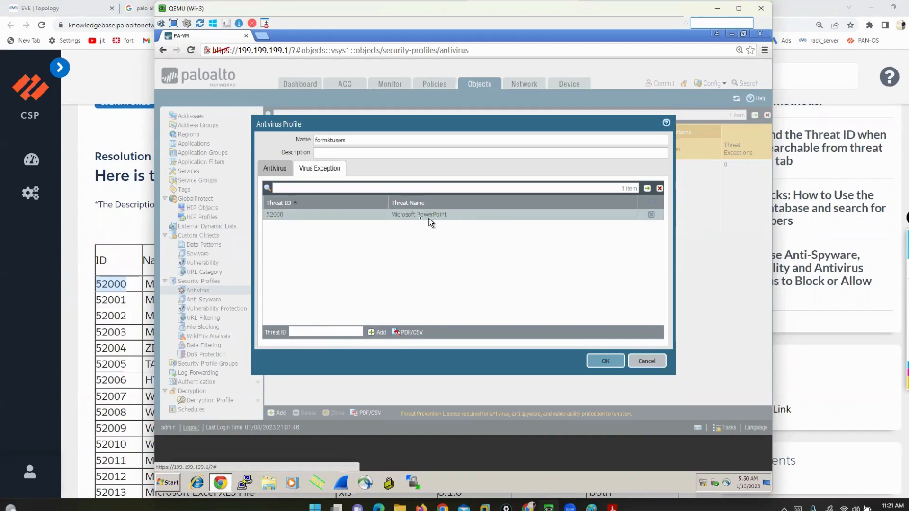
Compare the exception's threat name with the 52000 row of the web article, and save the antivirus profile in the firewall
click(85, 232)
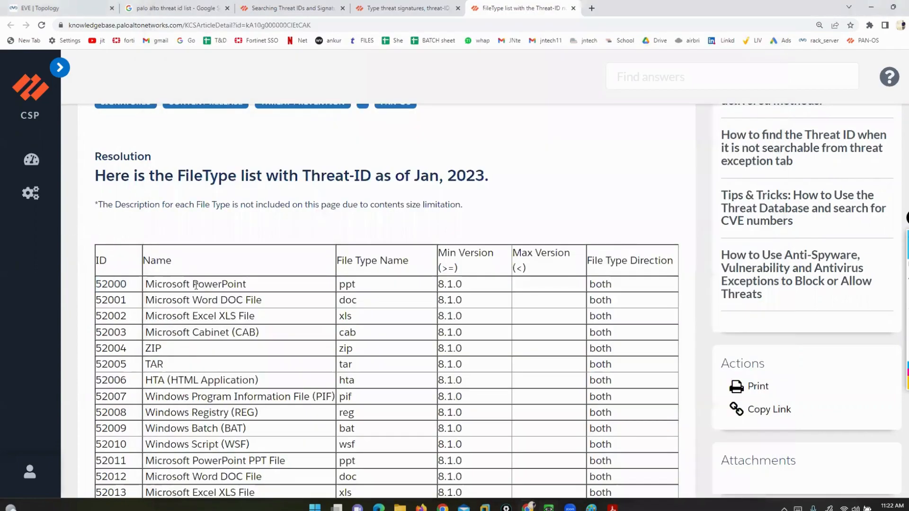
drag(155, 284, 260, 286)
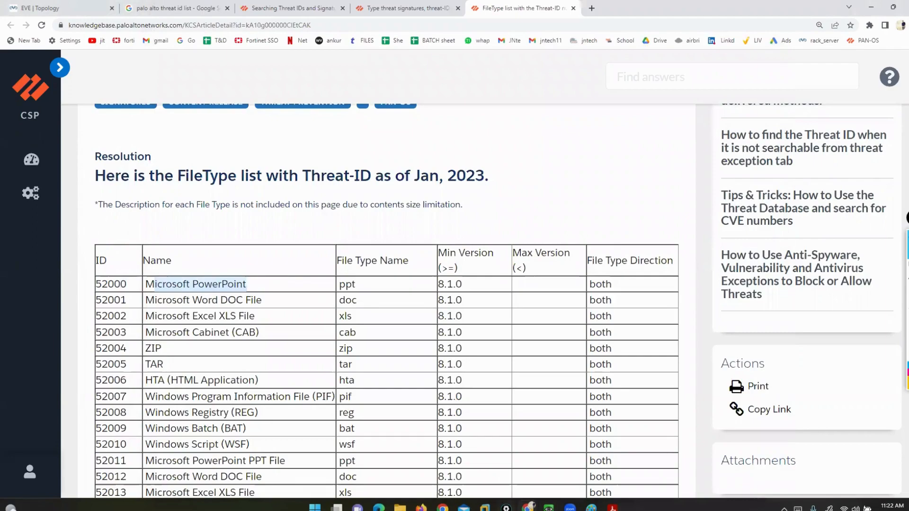
click(548, 508)
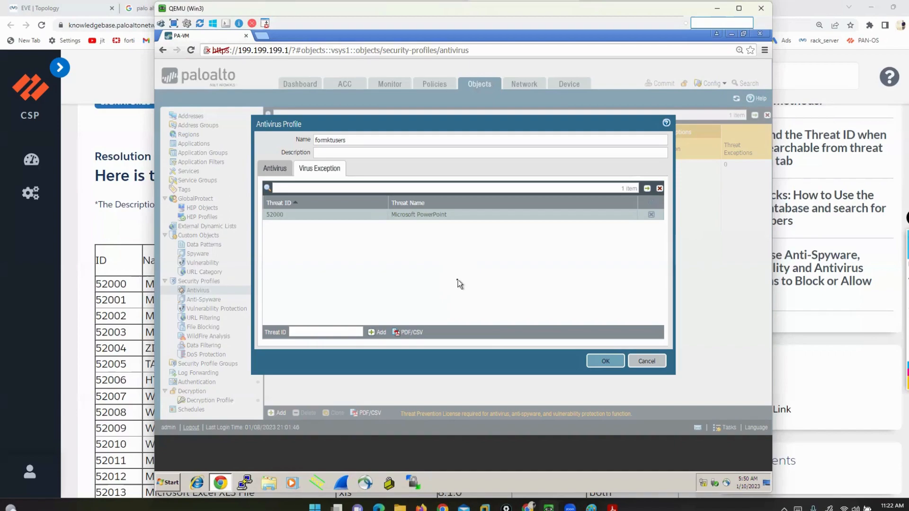
click(278, 216)
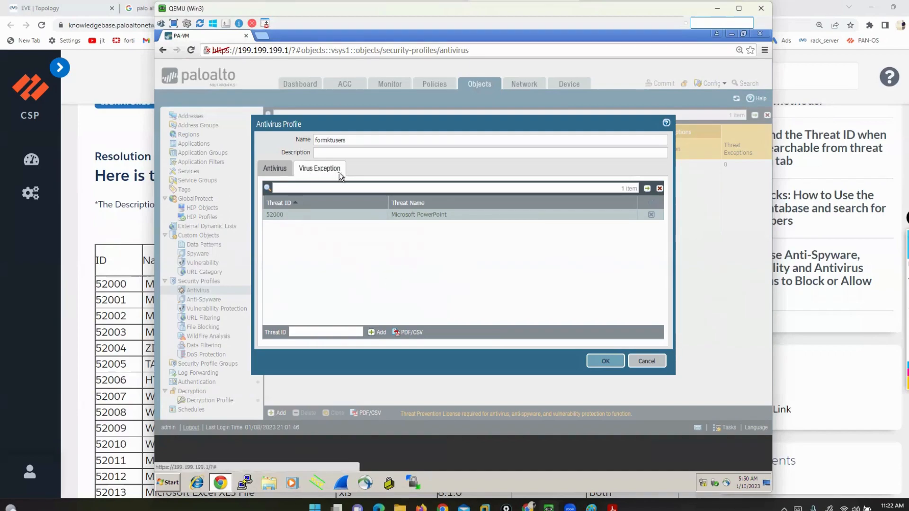
click(606, 361)
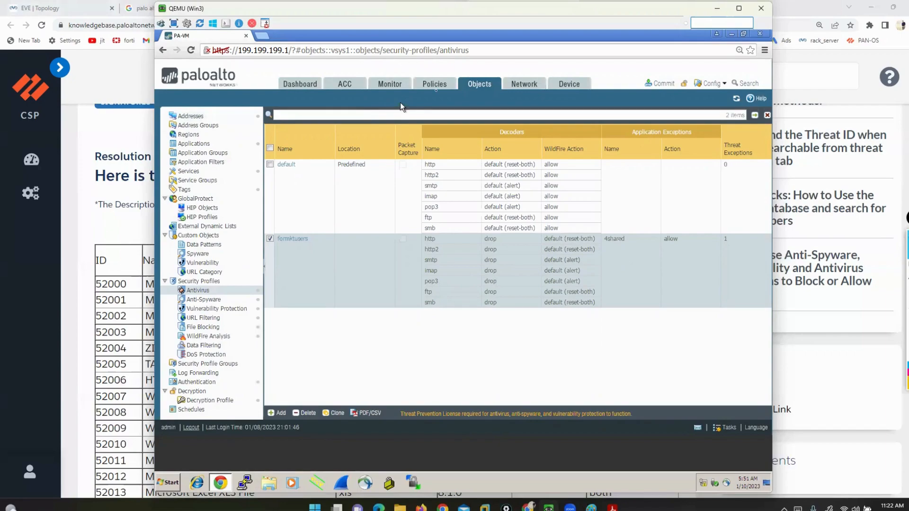
Set the profile type of security policy rule RULE1 to Profiles and assign the formktusers antivirus profile to it
click(434, 84)
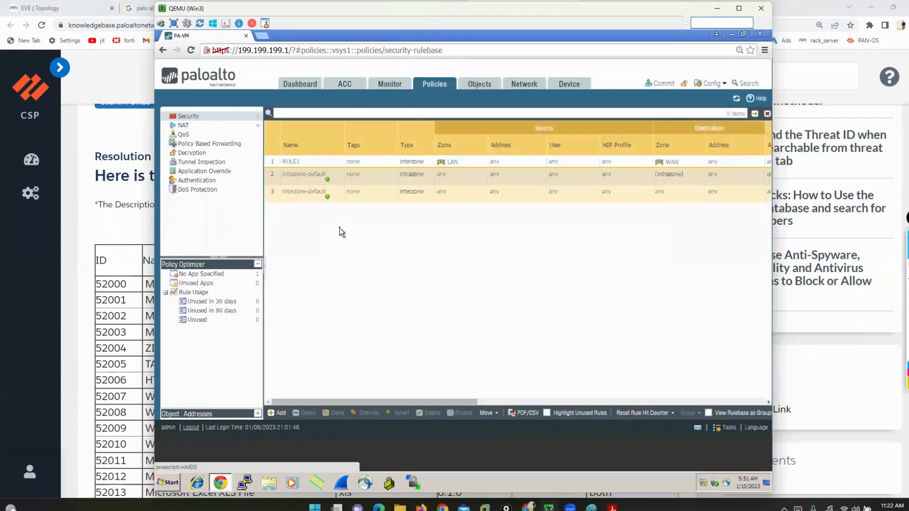
click(289, 165)
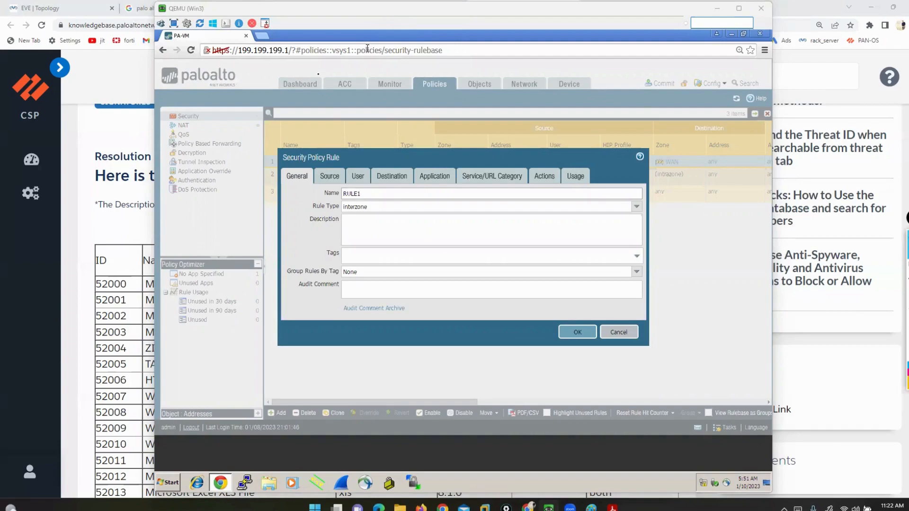
click(543, 178)
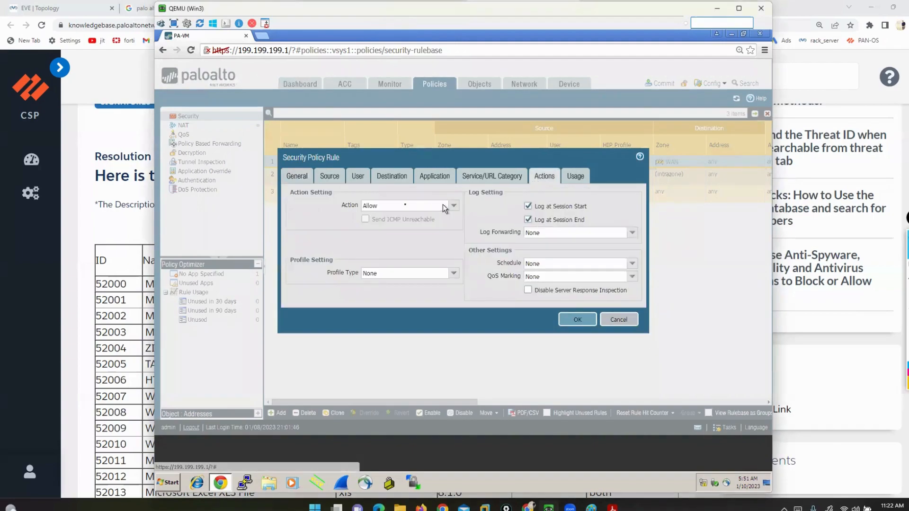
click(453, 273)
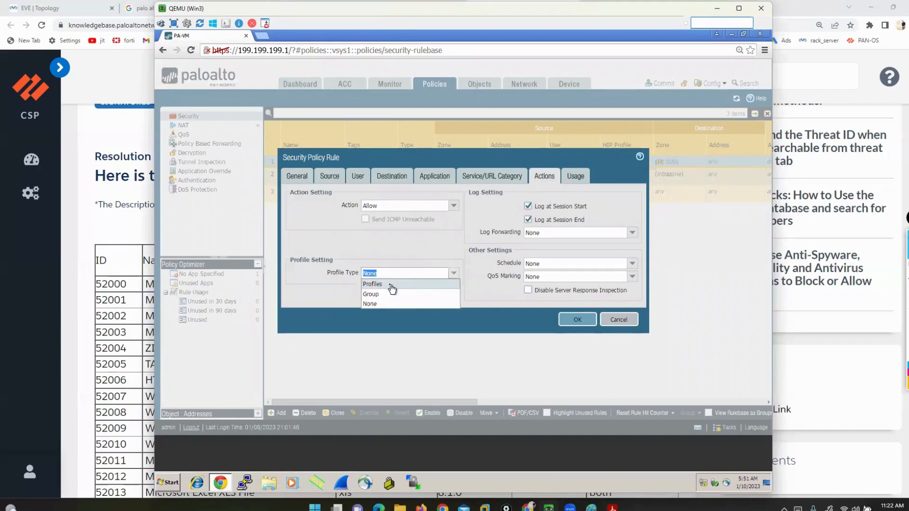
click(391, 286)
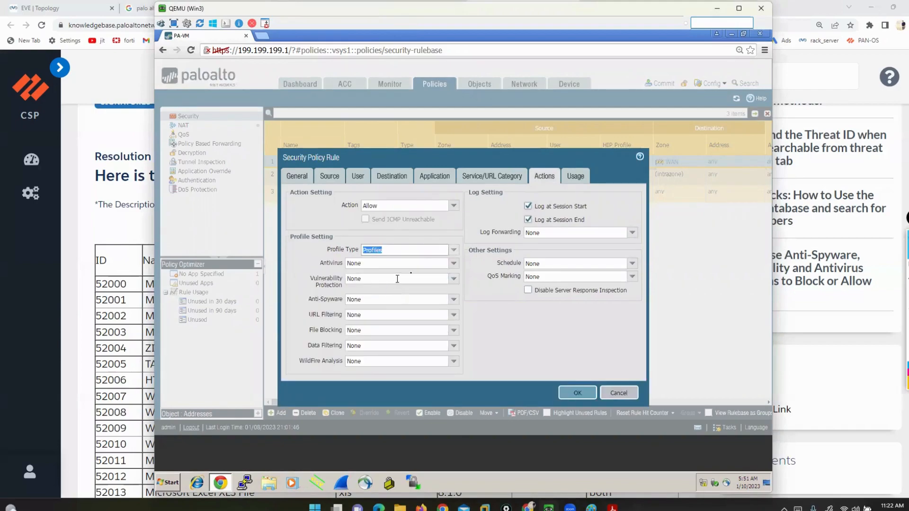
click(453, 263)
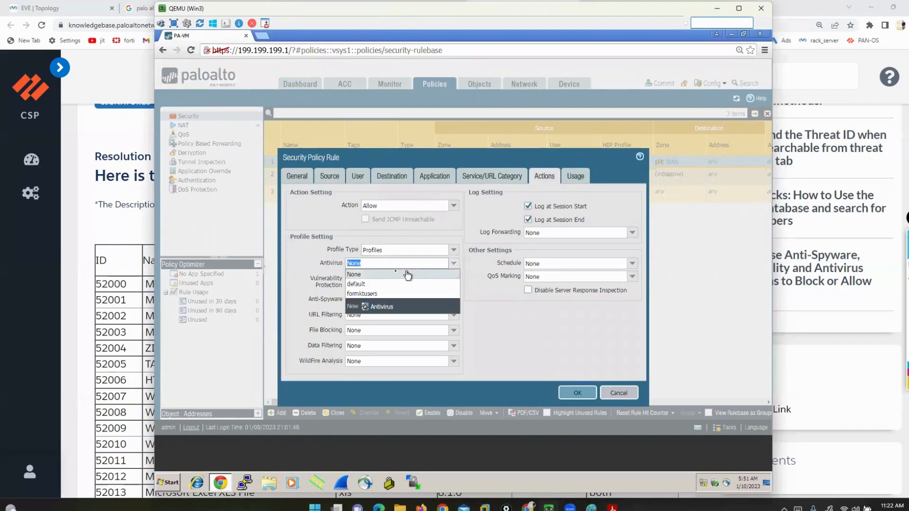
click(374, 294)
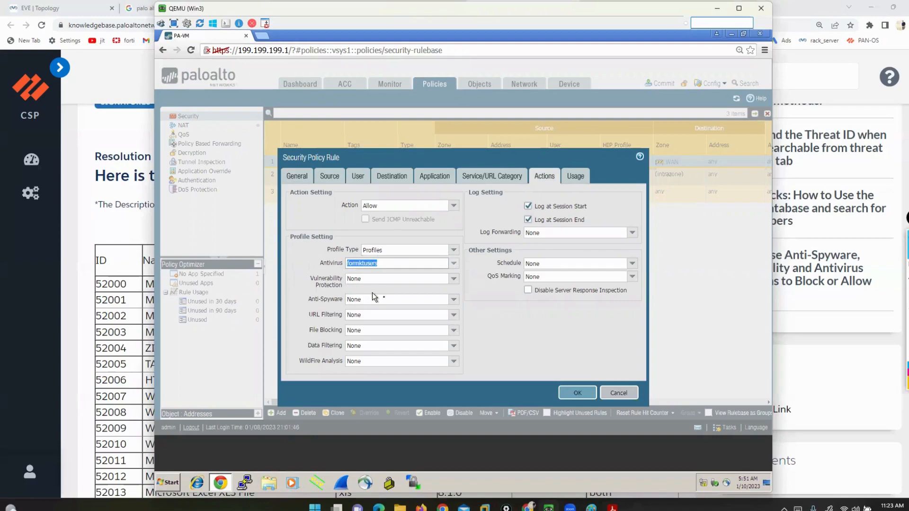
click(580, 395)
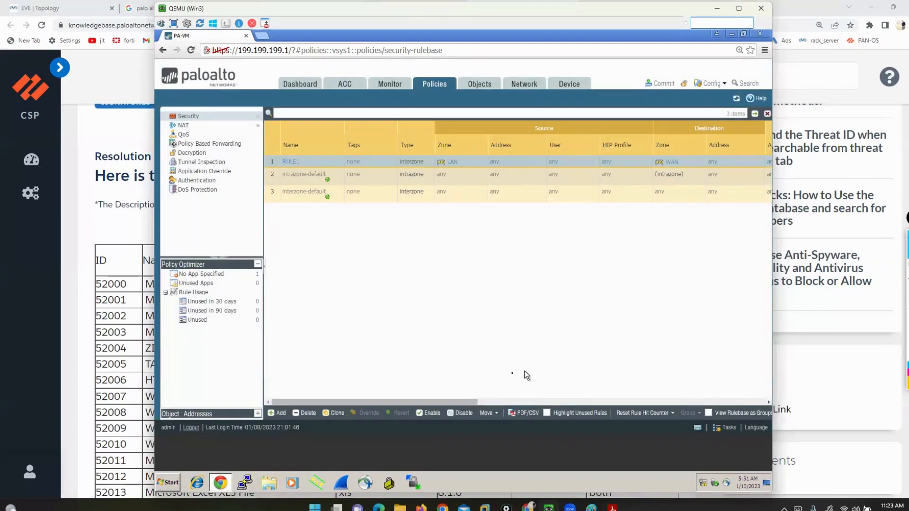
Underline RULE1's Allow action and circle its Profile column entry in yellow in the security rulebase
drag(473, 402, 669, 401)
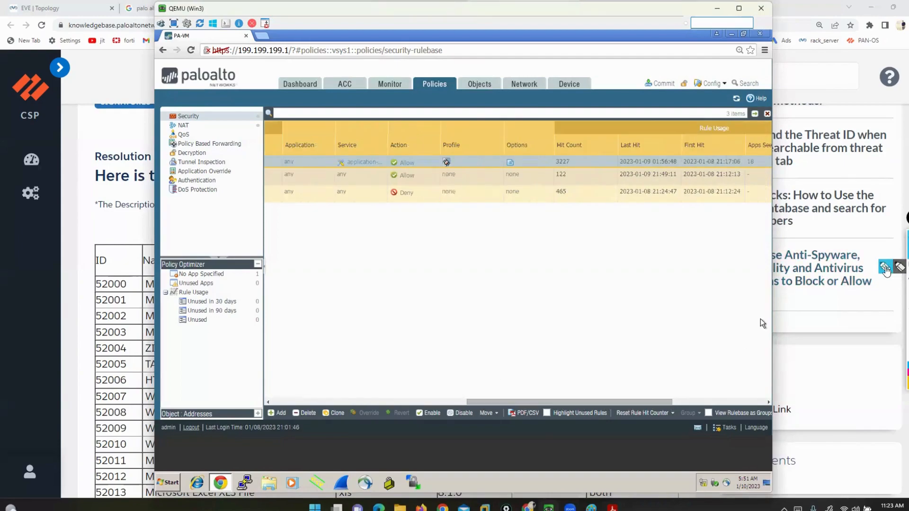
drag(378, 171, 416, 172)
mouse_move(468, 132)
mouse_down()
mouse_move(431, 151)
mouse_move(456, 184)
mouse_move(482, 147)
mouse_move(466, 134)
mouse_up()
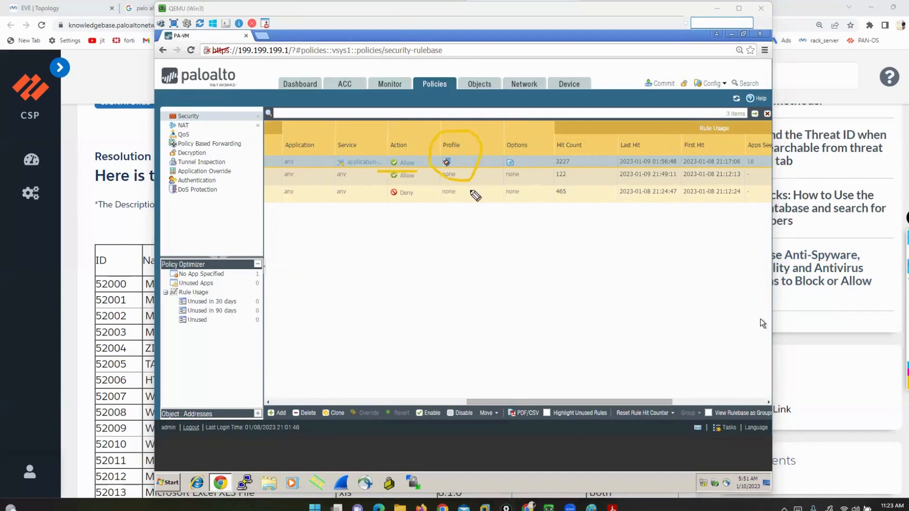
Draw a yellow arrow to RULE1's Profile entry, clear the markings, and commit the policy and object changes made by admin
mouse_move(496, 300)
mouse_down()
mouse_move(473, 182)
mouse_move(459, 177)
mouse_up()
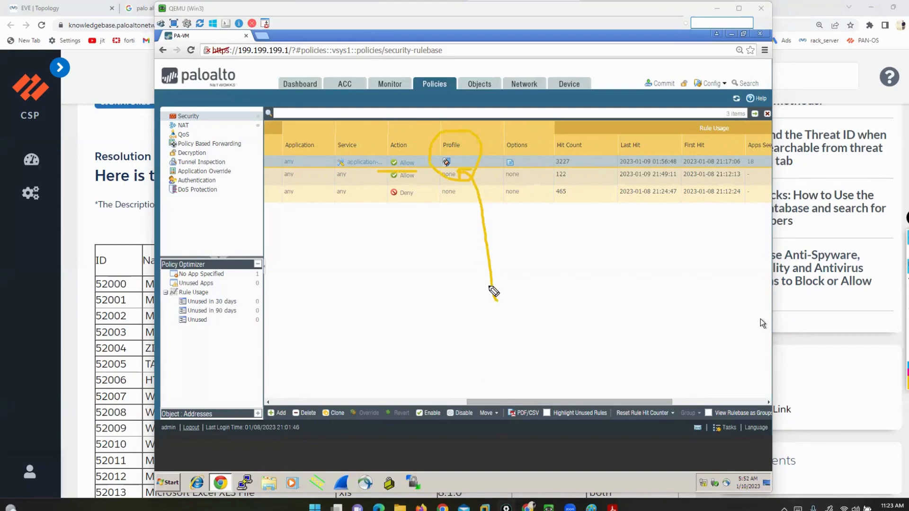
click(907, 266)
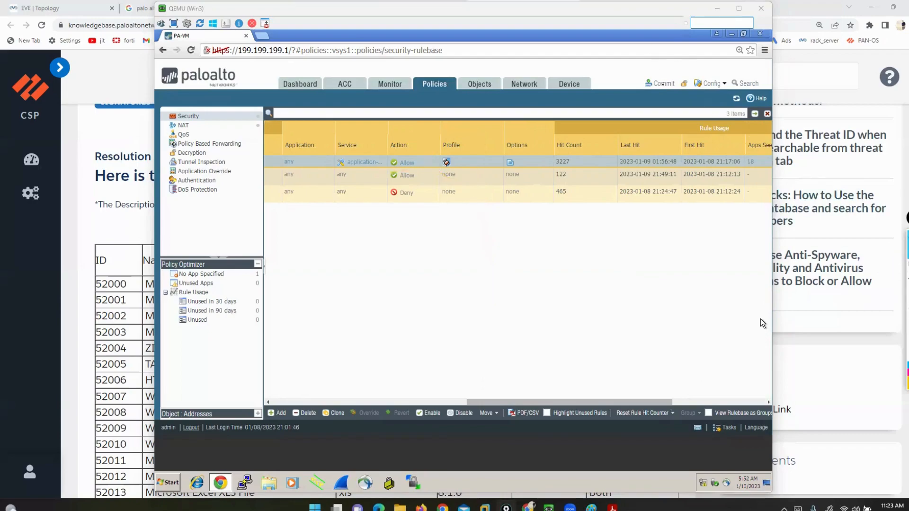
click(663, 85)
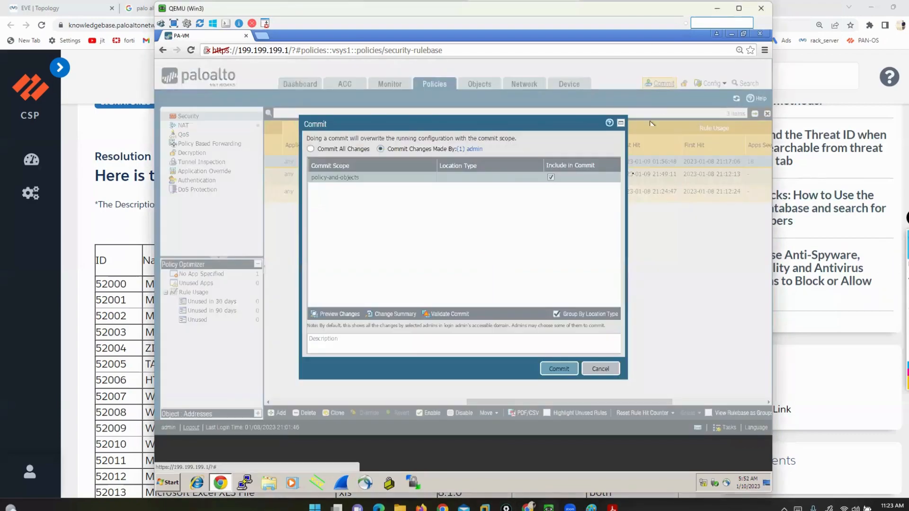
click(557, 372)
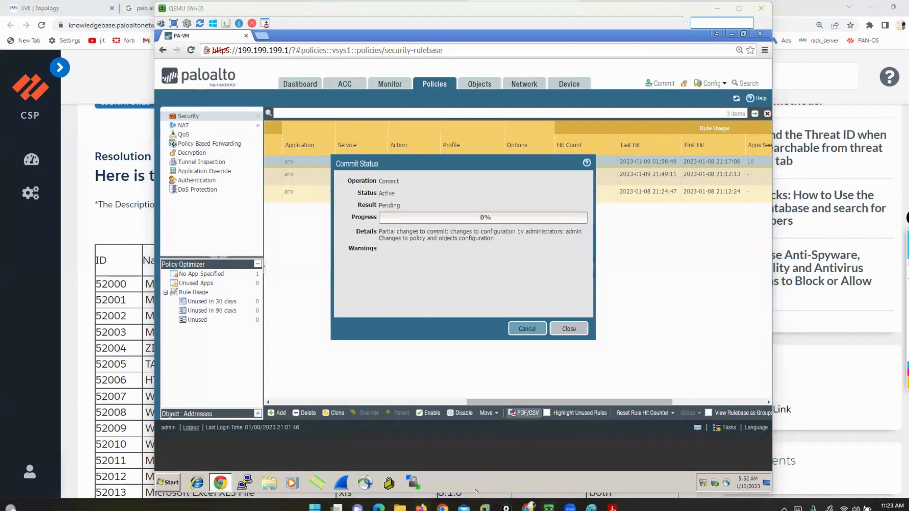
click(421, 508)
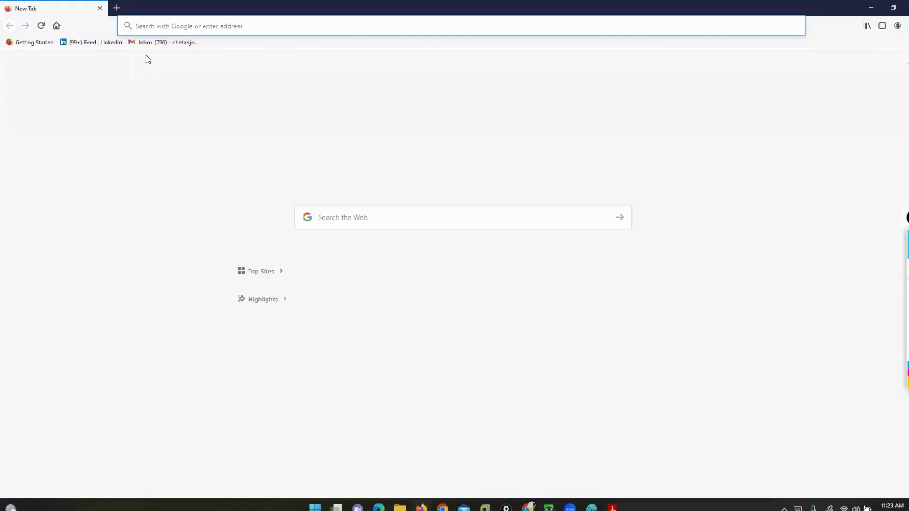
text(eicar.org/)
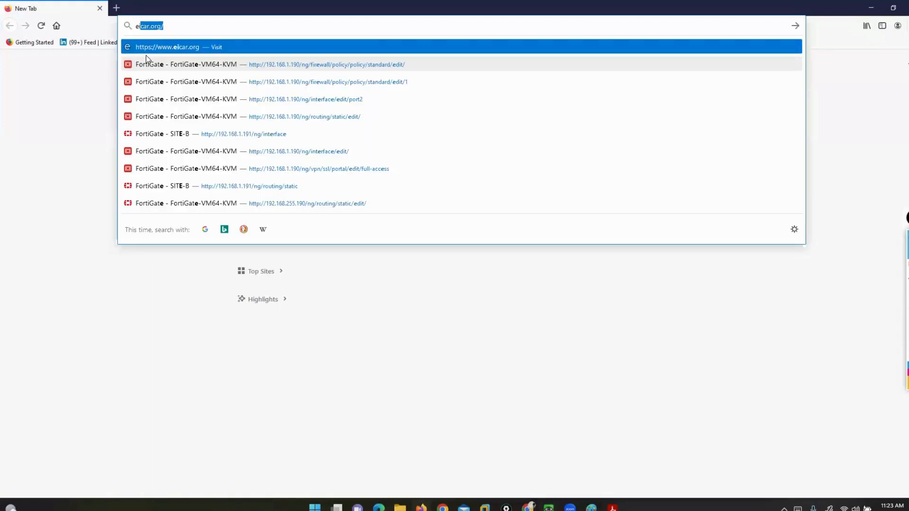
key(Down)
key(Up)
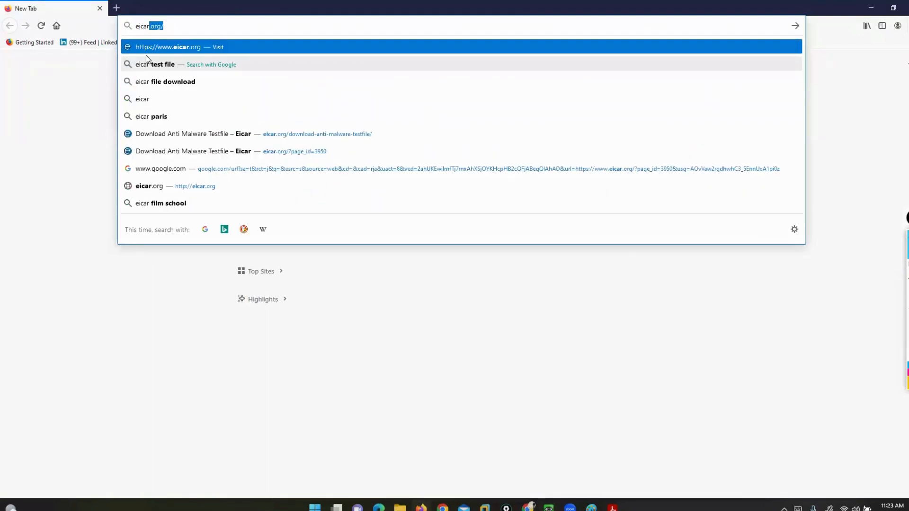
key(Return)
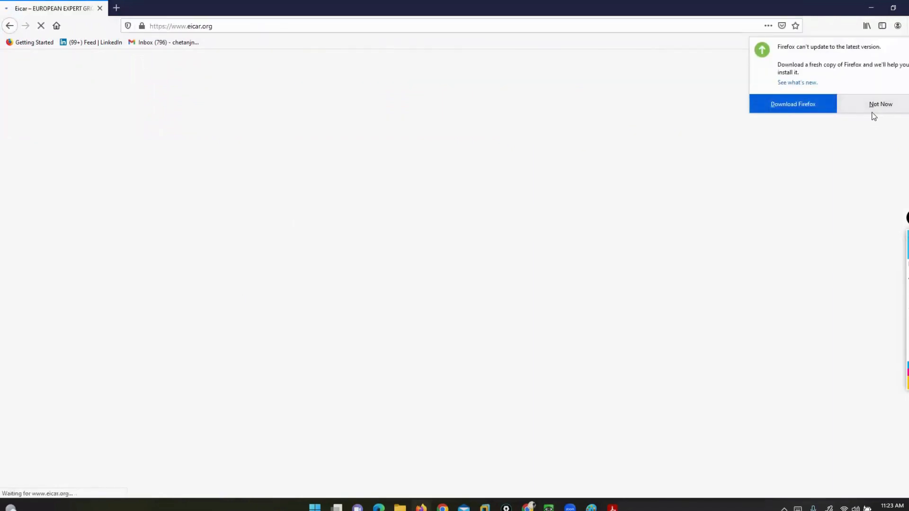
click(863, 105)
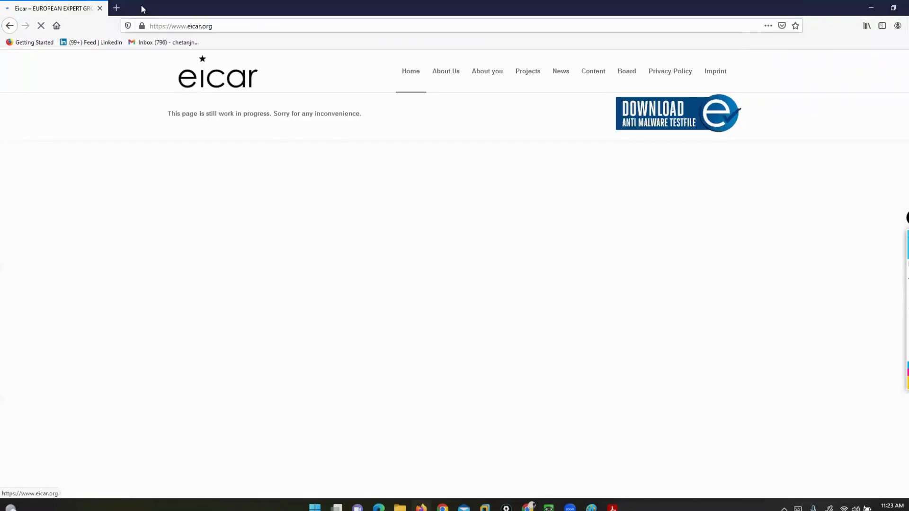
click(116, 8)
text(wicar)
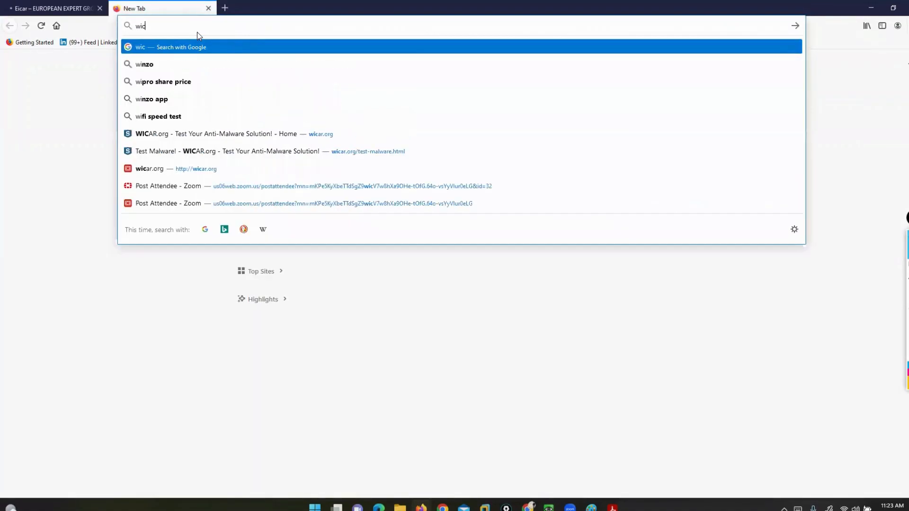
key(Down)
key(Down)
key(Down)
key(Down)
key(Down)
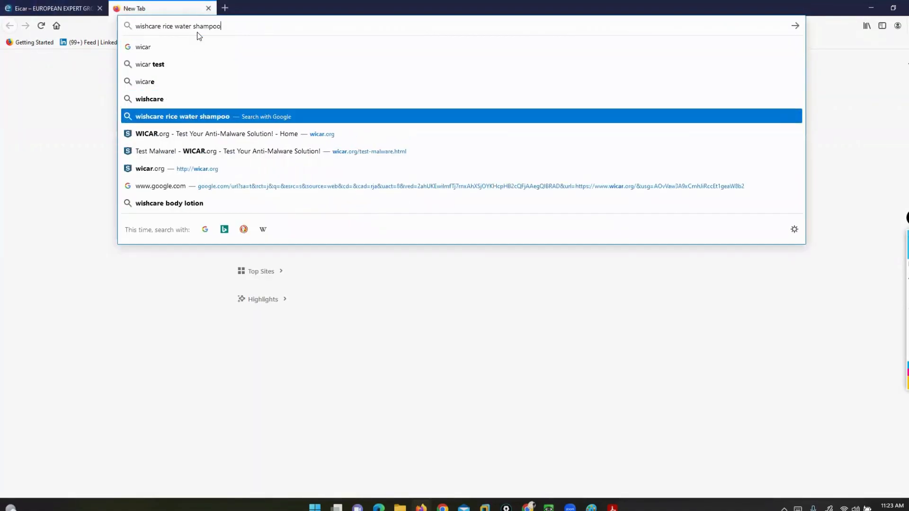
key(Return)
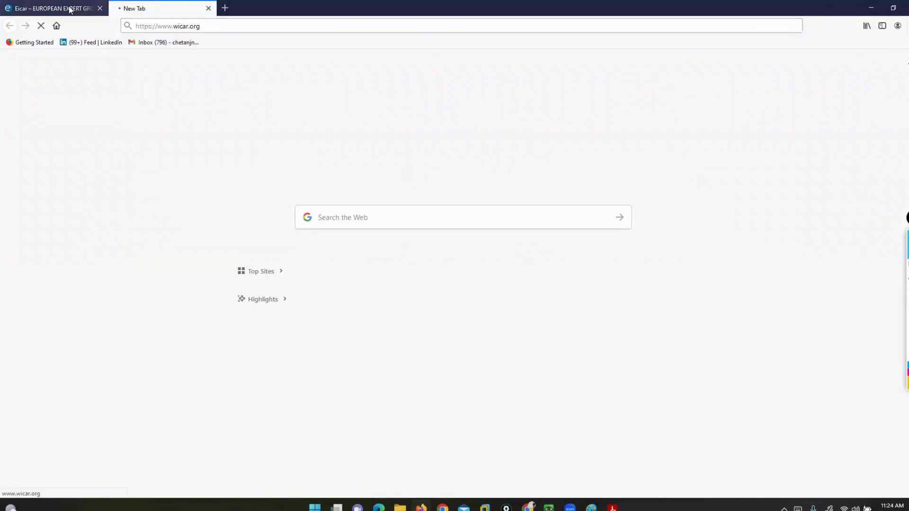
Return to the eicar.org site and open its anti-malware test file page at the HTTPS download area
click(66, 8)
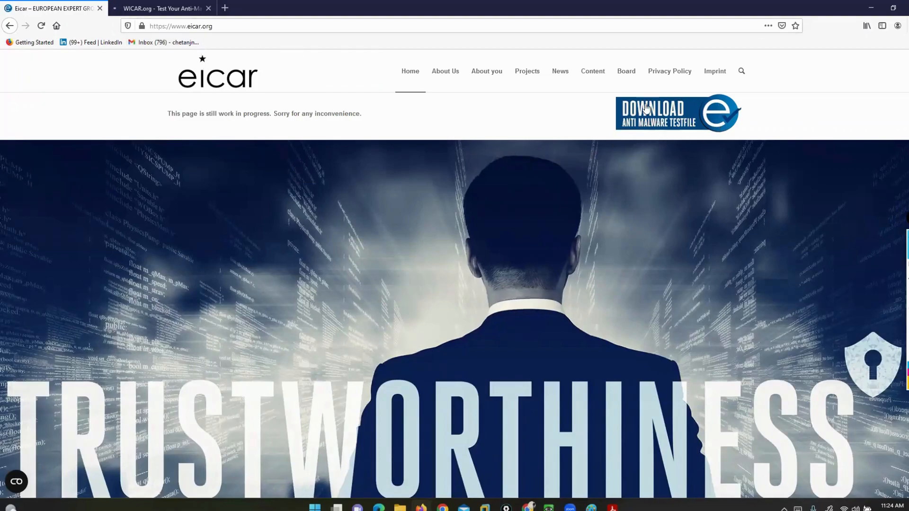
click(636, 121)
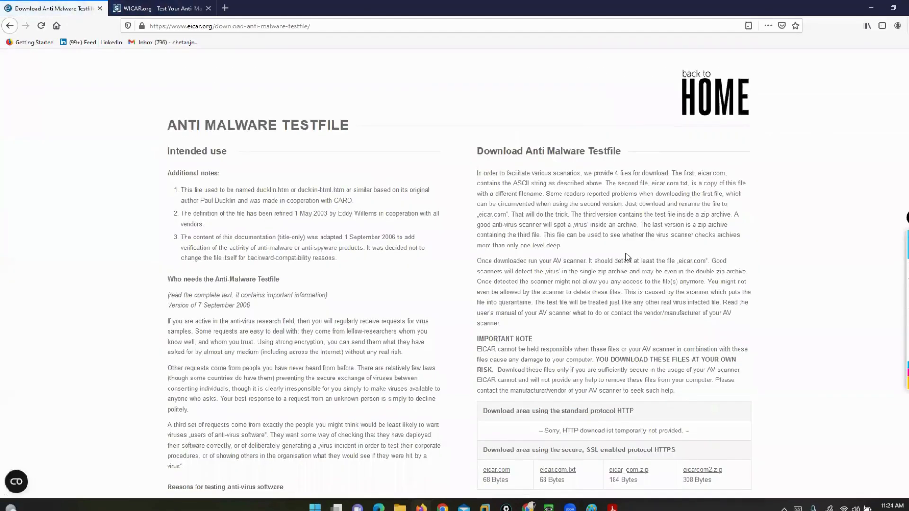
scroll(710, 284, down, 4)
Bracket and tick the four HTTPS test file downloads in yellow, and circle the eicar.com file
click(885, 266)
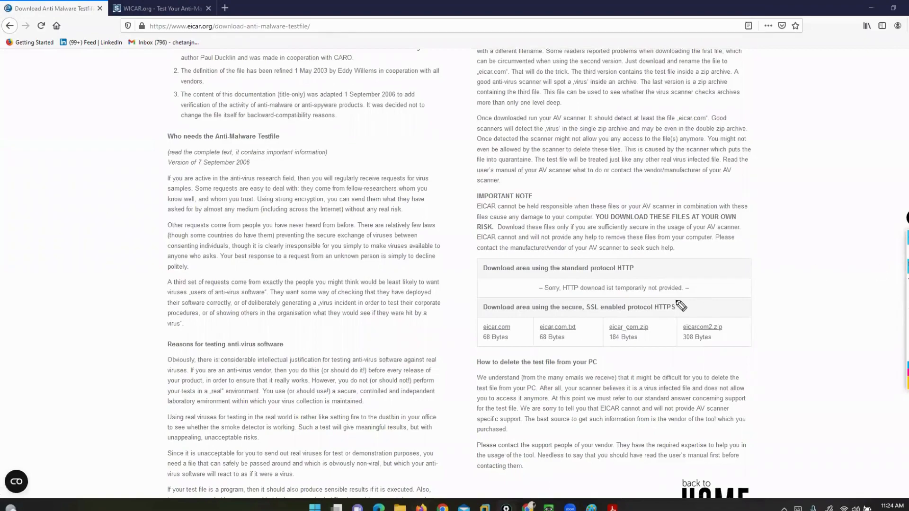
mouse_move(495, 291)
mouse_down()
mouse_move(470, 292)
mouse_move(459, 367)
mouse_move(496, 365)
mouse_up()
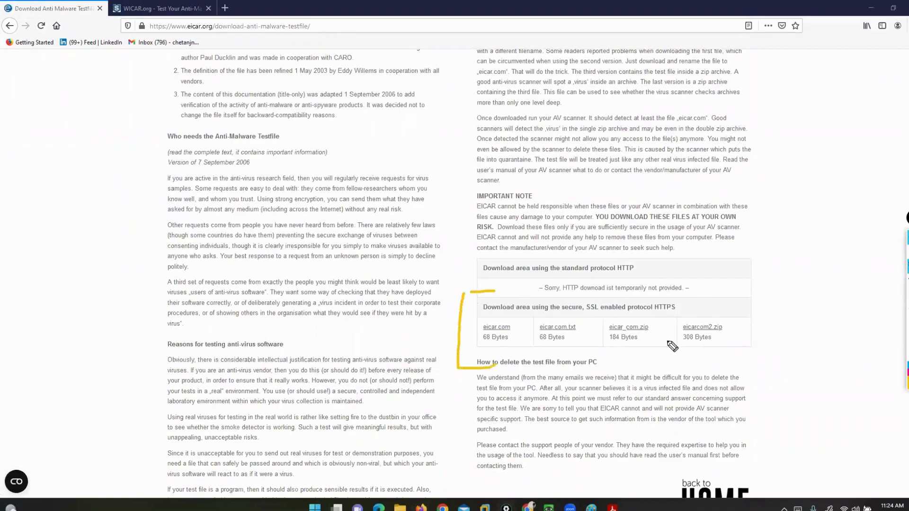
mouse_move(735, 296)
mouse_down()
mouse_move(763, 296)
mouse_move(774, 354)
mouse_move(741, 359)
mouse_up()
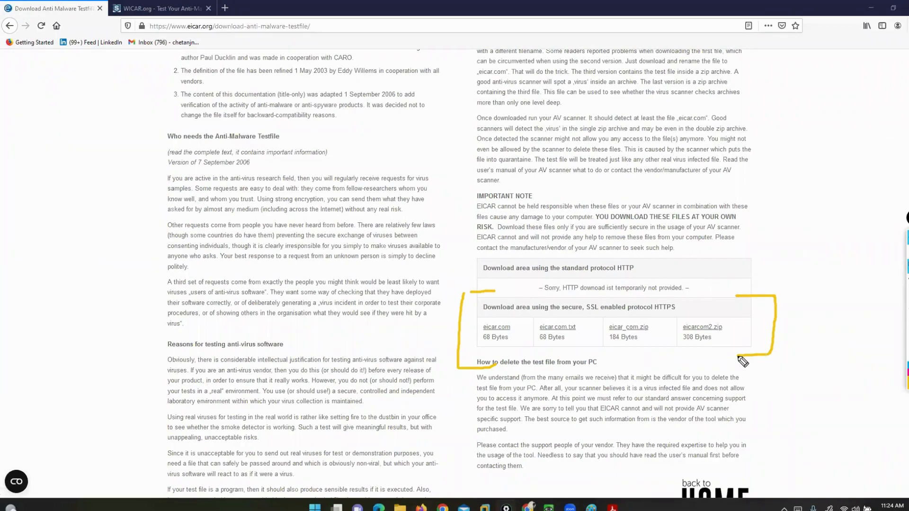
mouse_move(496, 351)
mouse_down()
mouse_move(578, 349)
mouse_move(634, 364)
mouse_move(640, 354)
mouse_up()
mouse_move(688, 355)
mouse_down()
mouse_move(699, 361)
mouse_move(711, 343)
mouse_up()
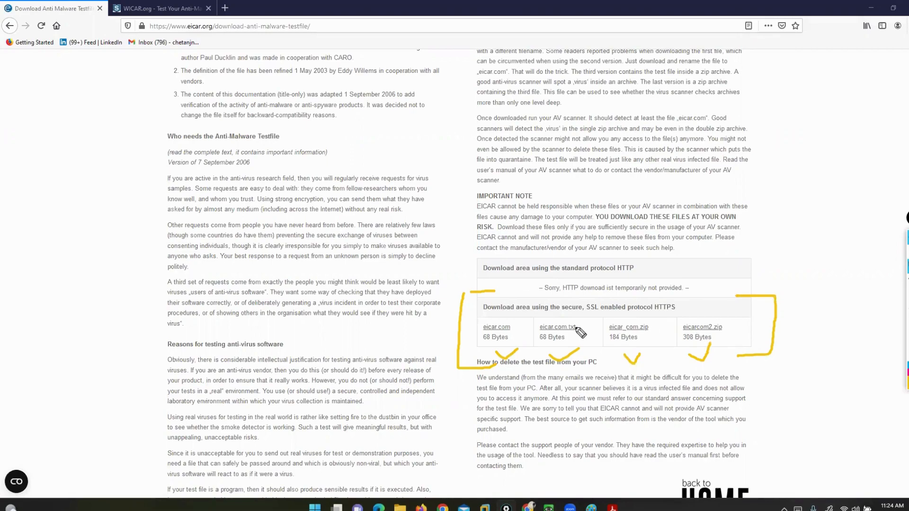
mouse_move(522, 317)
mouse_down()
mouse_move(488, 311)
mouse_move(467, 333)
mouse_move(514, 366)
mouse_move(530, 324)
mouse_up()
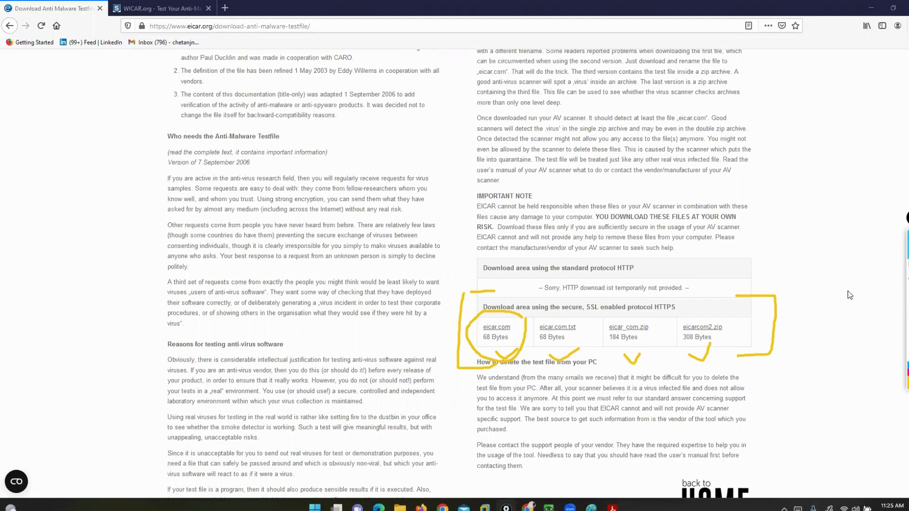
Switch back to the QEMU firewall window and close the commit status report
click(549, 508)
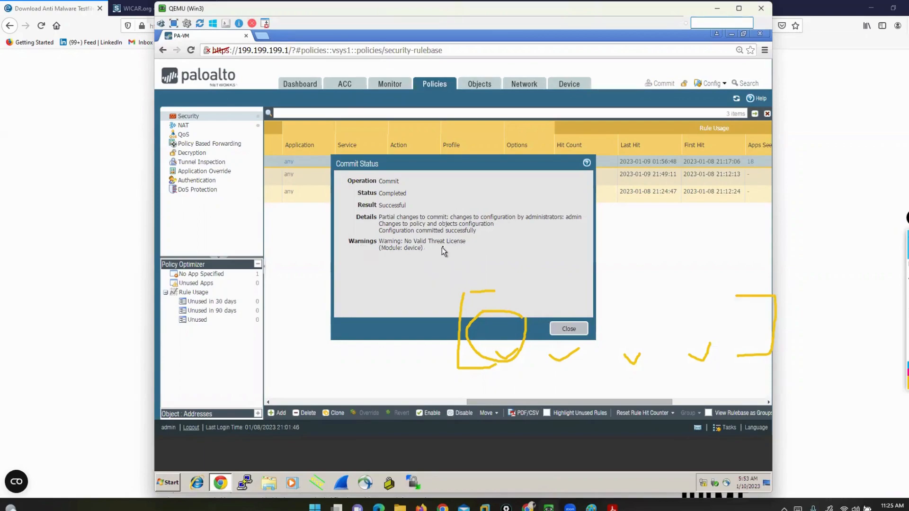
click(568, 328)
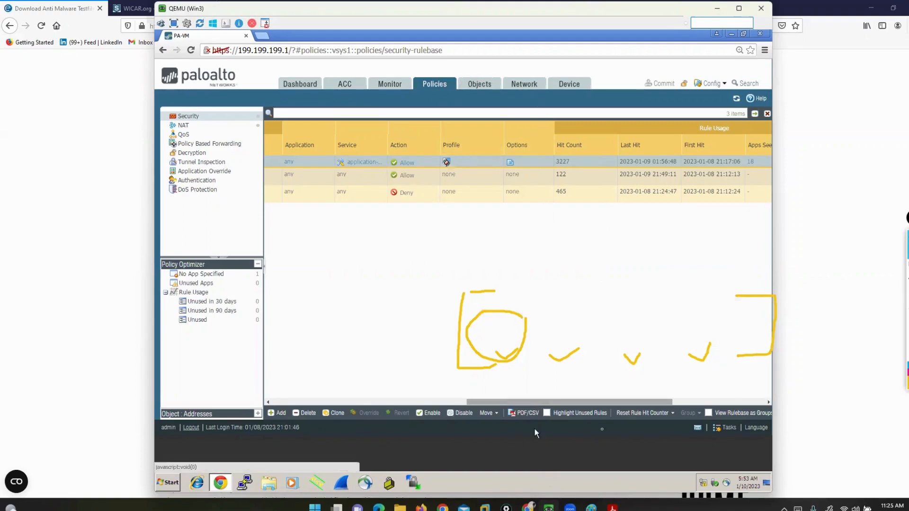
mouse_move(612, 507)
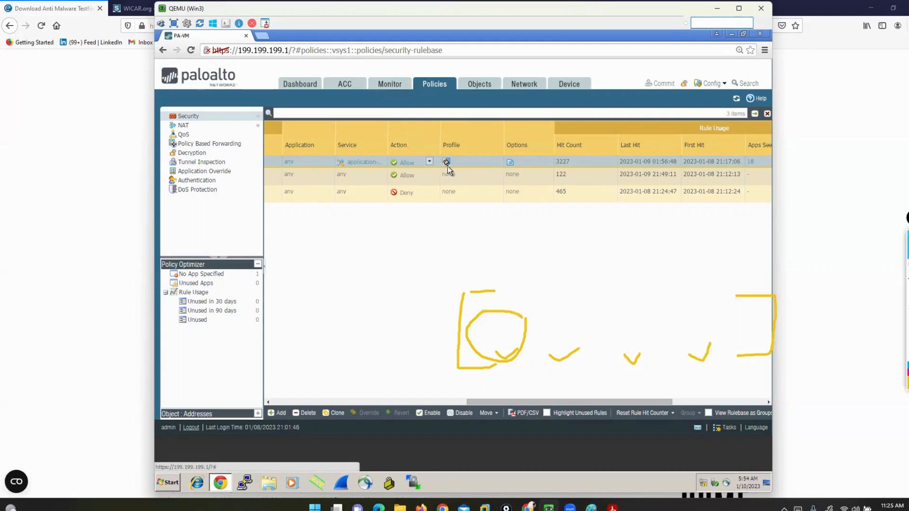
Show the antivirus security profiles in the firewall's objects and clear the yellow markings from the screen
click(479, 85)
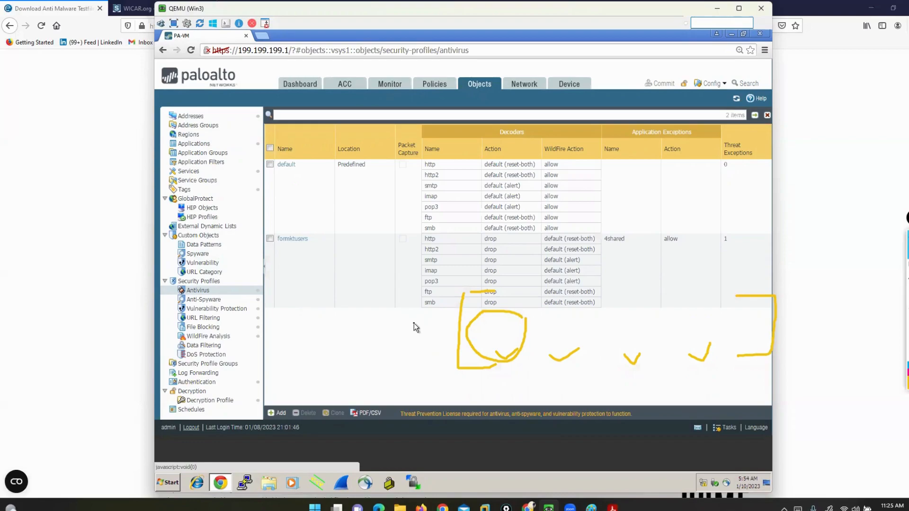
click(907, 328)
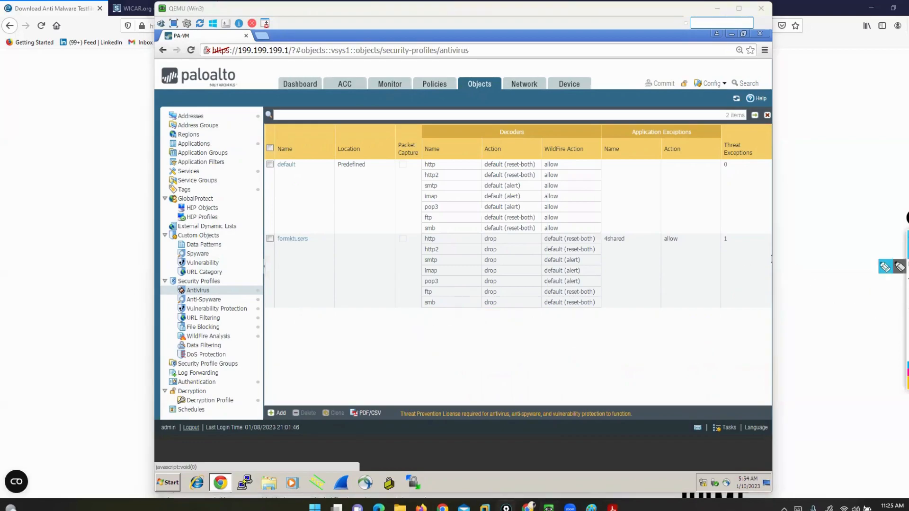
click(676, 348)
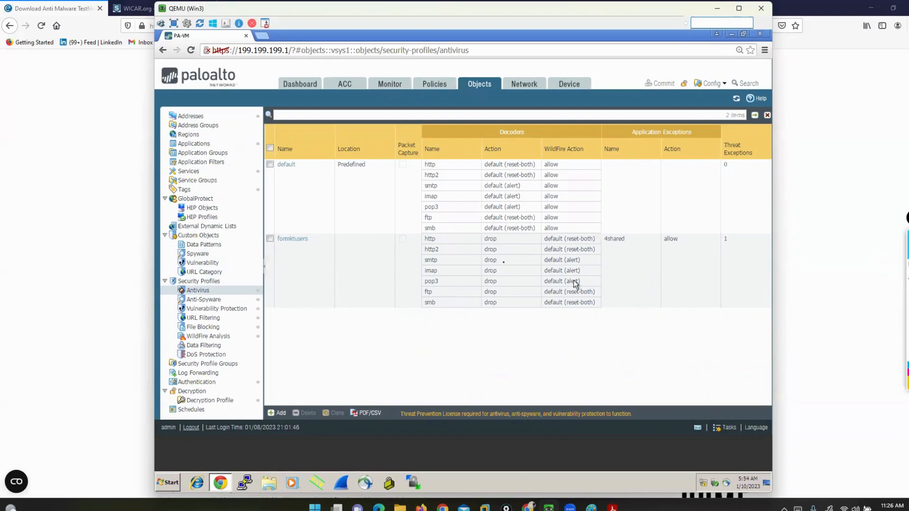
Open the file blocking profiles and compare the rules of the predefined basic and strict file blocking profiles
click(214, 327)
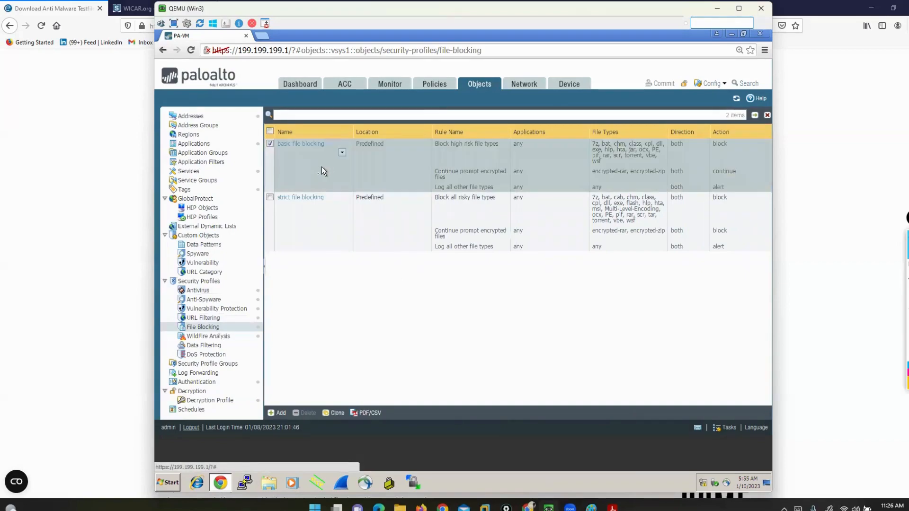
click(319, 221)
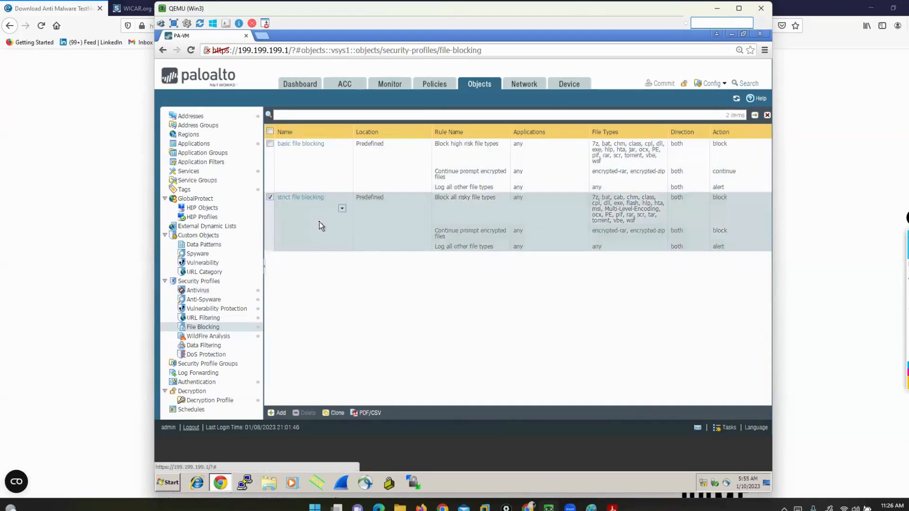
click(313, 167)
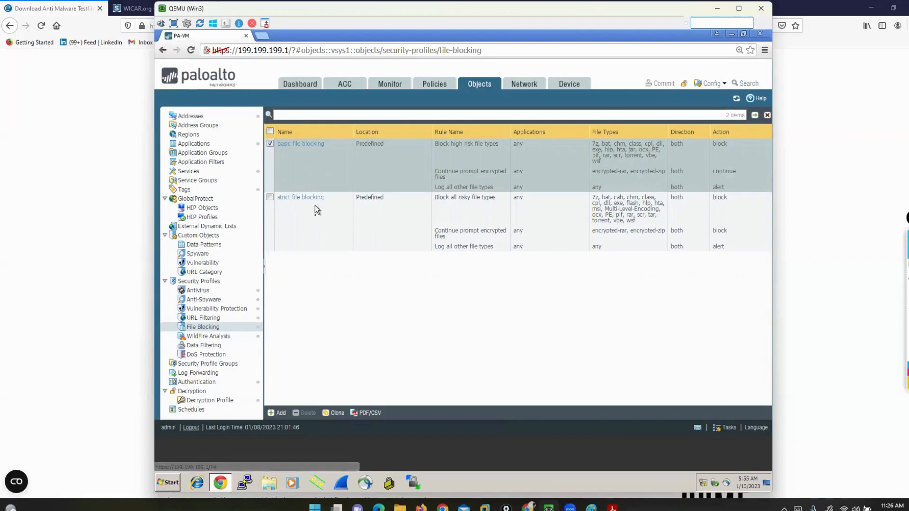
click(284, 208)
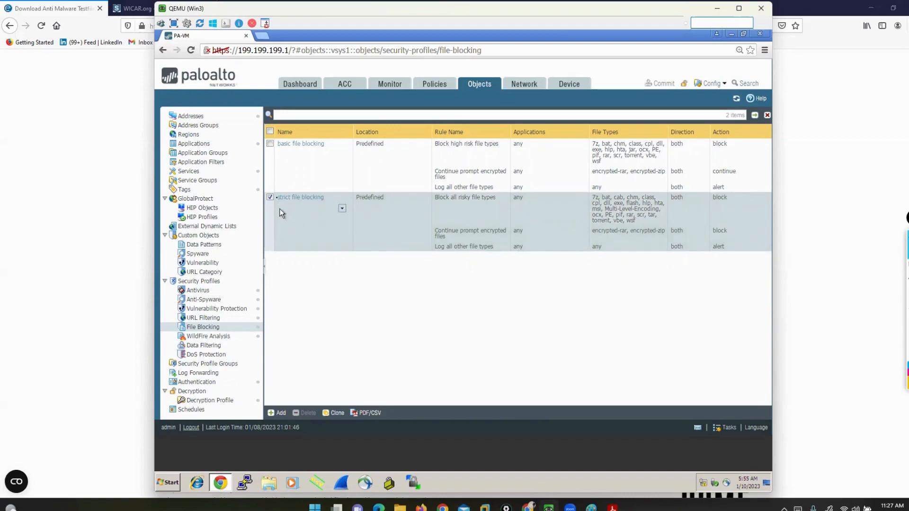
click(271, 197)
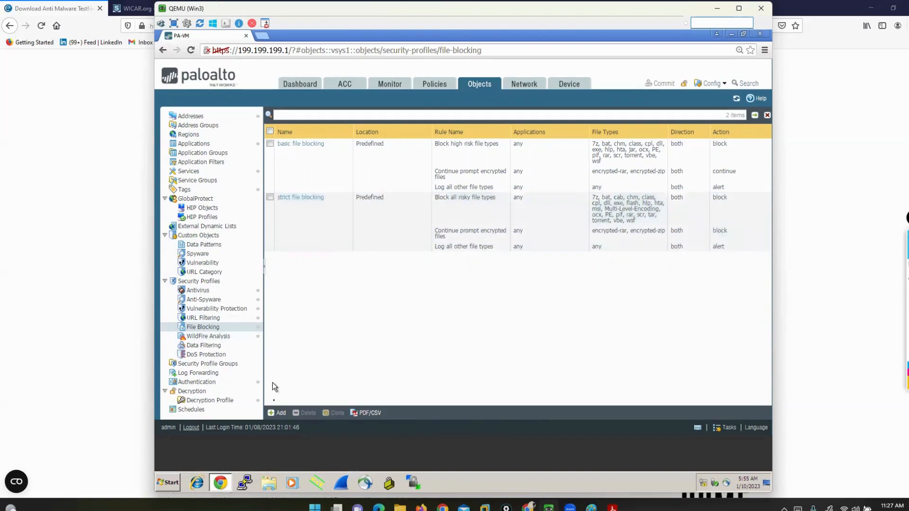
Start a new file blocking profile and name it FORSALESTEAM
click(278, 413)
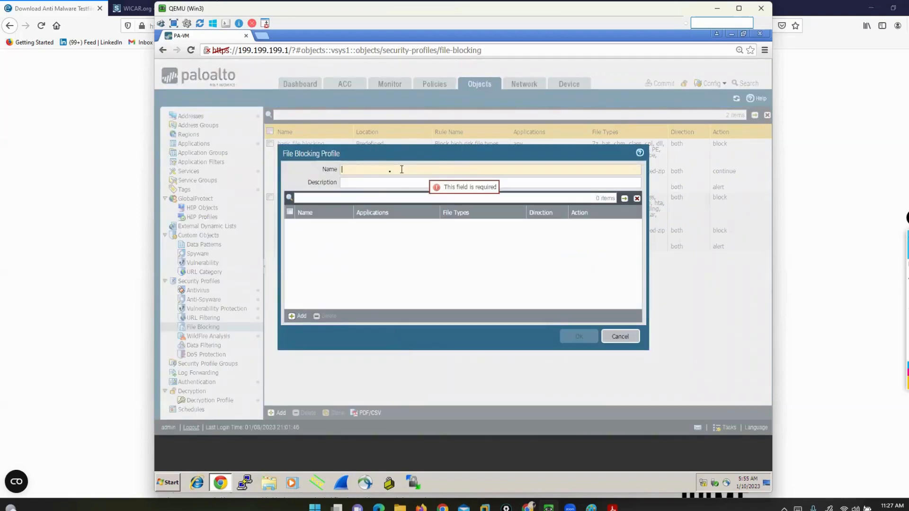
text(file)
key(BackSpace)
key(BackSpace)
key(BackSpace)
key(BackSpace)
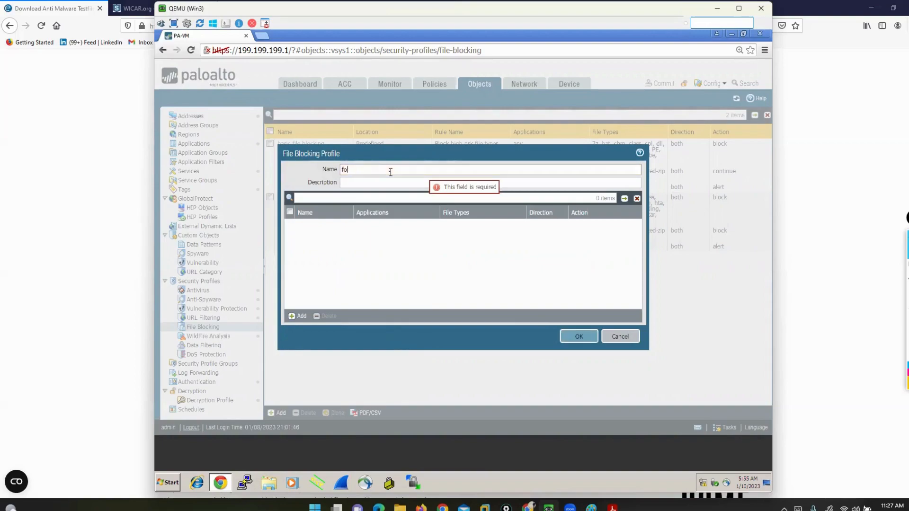
text(FORSALESTEAM)
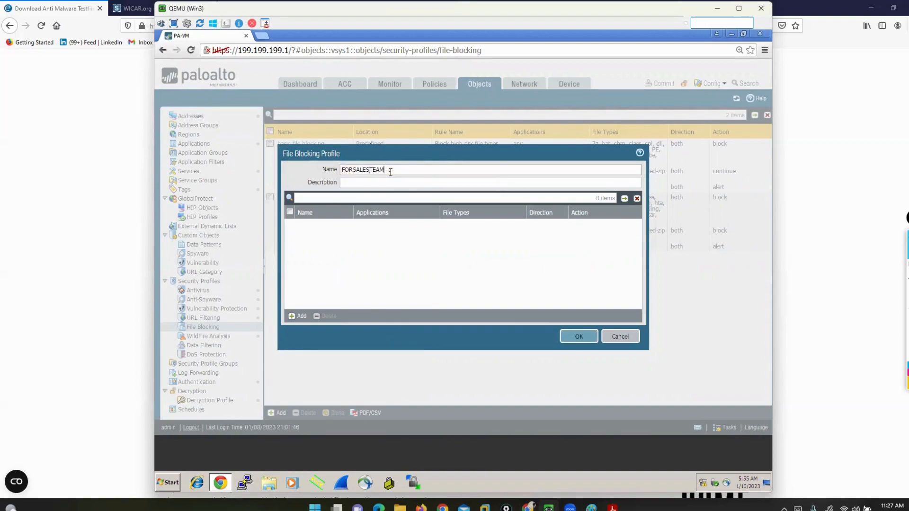
Add a rule named EXE to the FORSALESTEAM file blocking profile
click(294, 317)
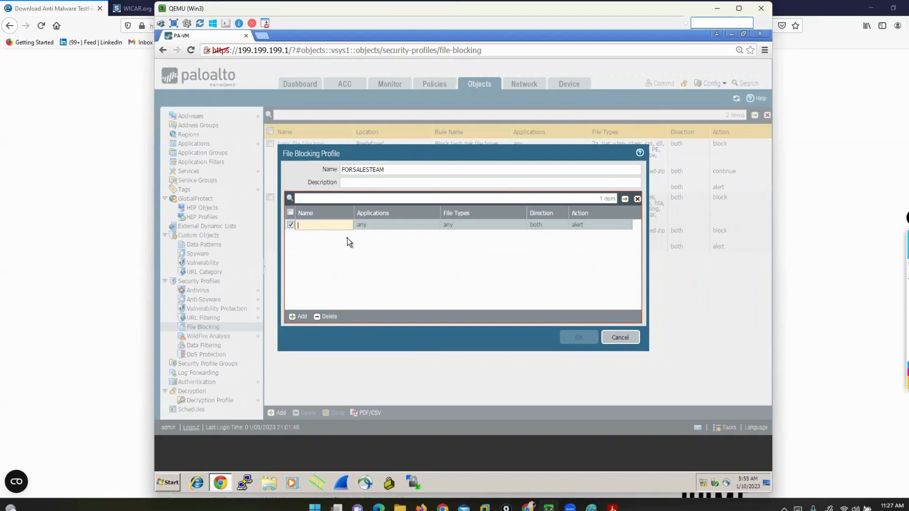
text(RULE1)
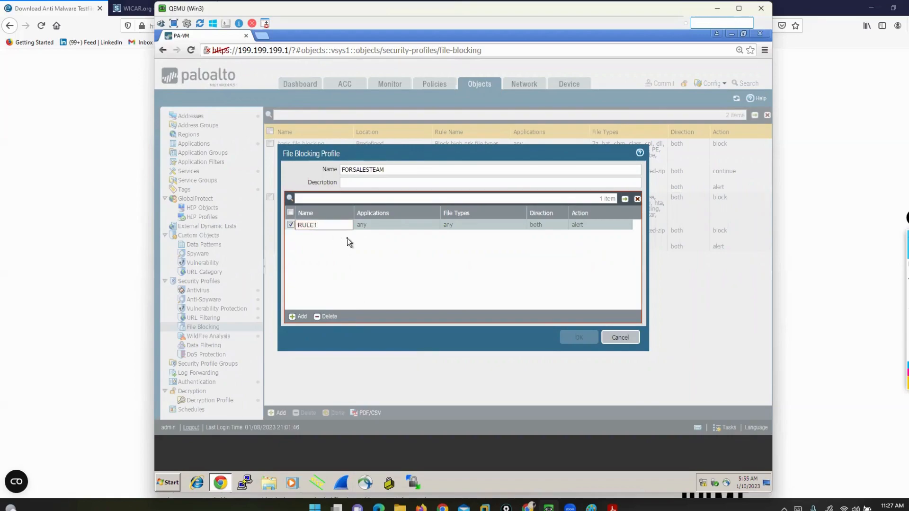
key(ctrl+a)
key(BackSpace)
text(EXE)
click(402, 266)
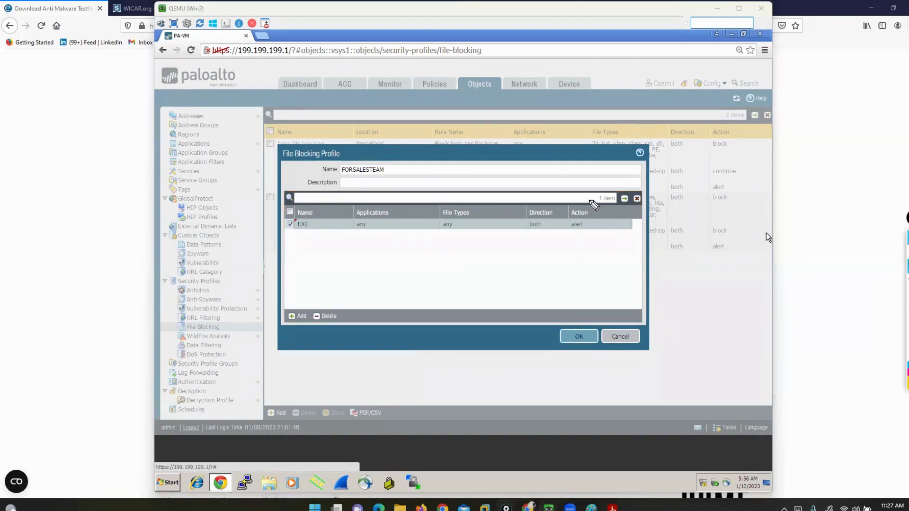
Draw yellow strokes pointing to the Applications, File Types, Direction and Action columns of the rule table
drag(310, 167, 361, 201)
mouse_move(404, 148)
mouse_down()
mouse_move(417, 149)
mouse_move(448, 191)
mouse_up()
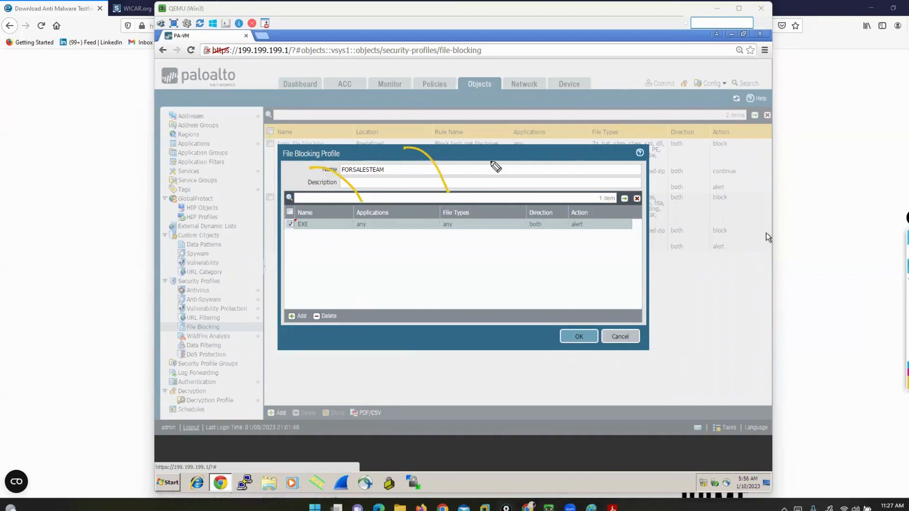
drag(489, 153, 537, 195)
drag(553, 155, 573, 194)
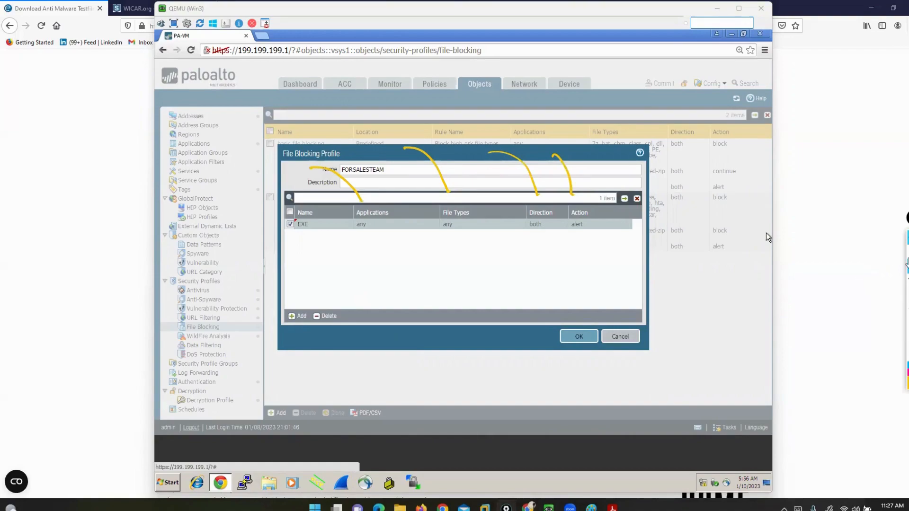
Restrict the EXE rule to the applications 4shared, facebook-file-sharing and google-base
click(360, 224)
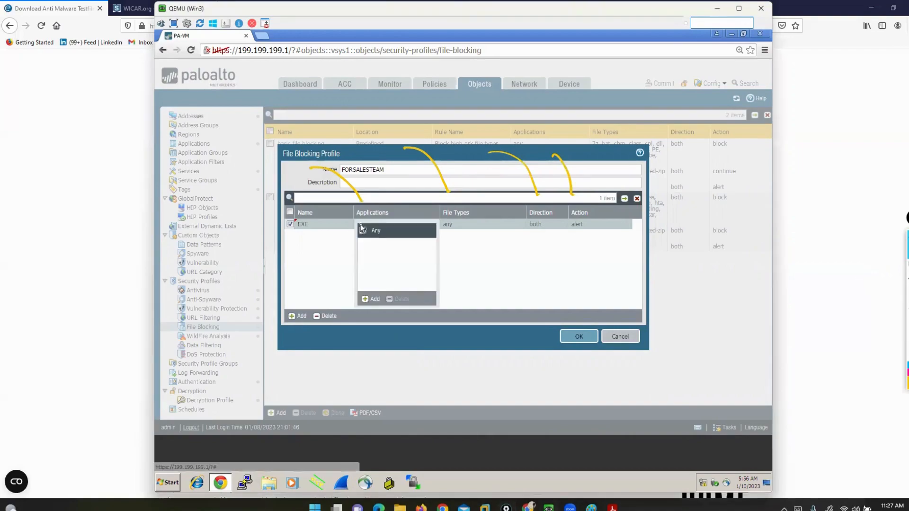
click(370, 301)
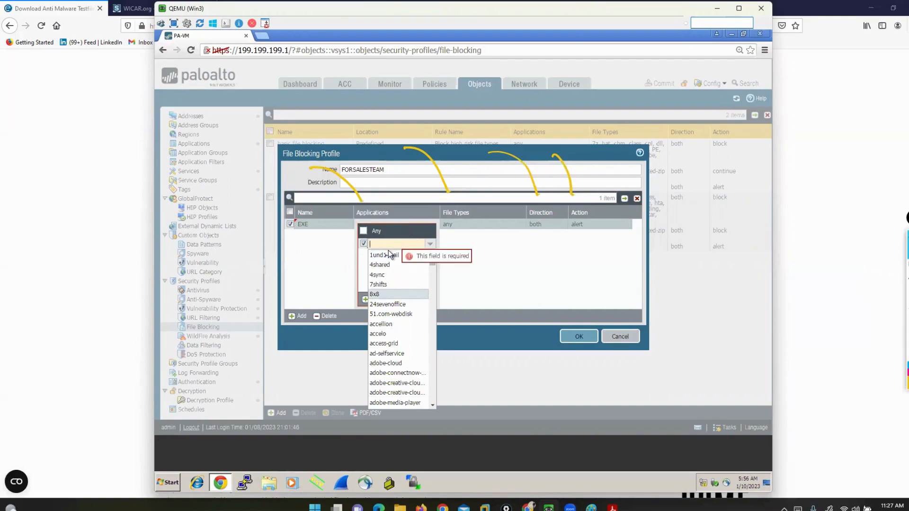
click(389, 269)
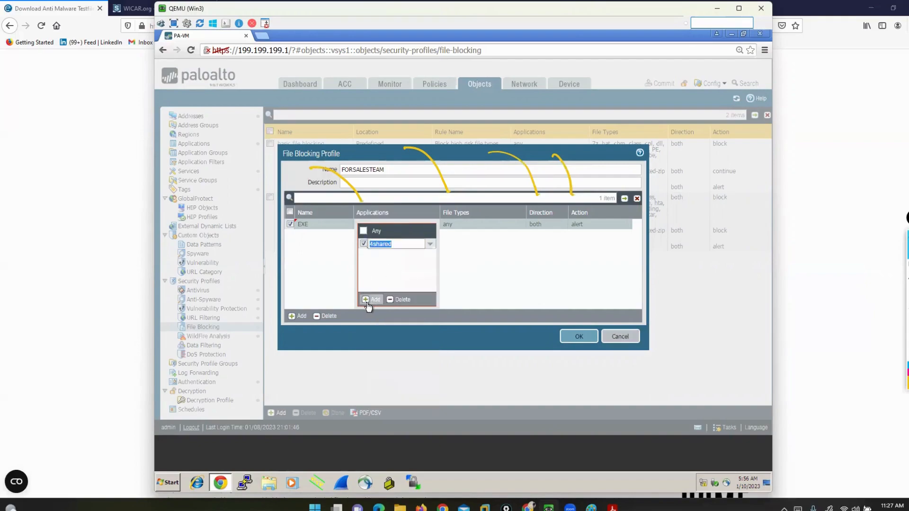
click(365, 299)
text(FACE)
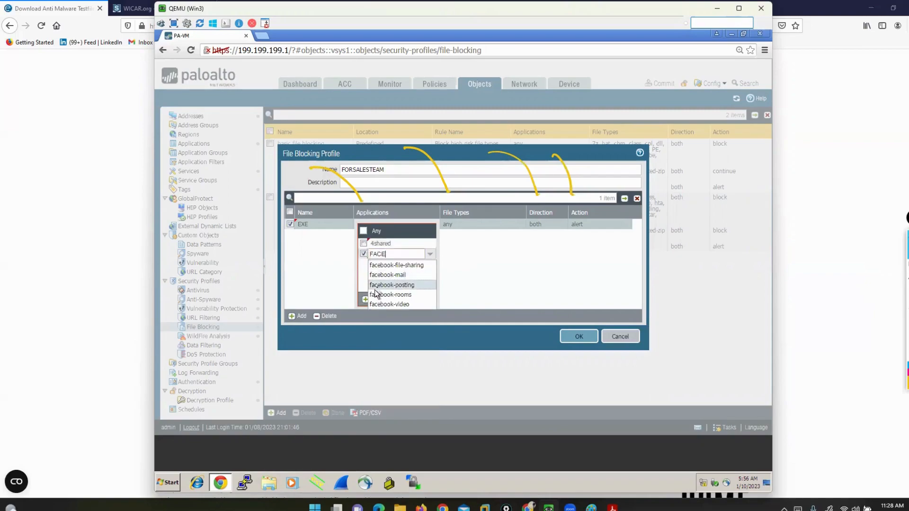
click(386, 265)
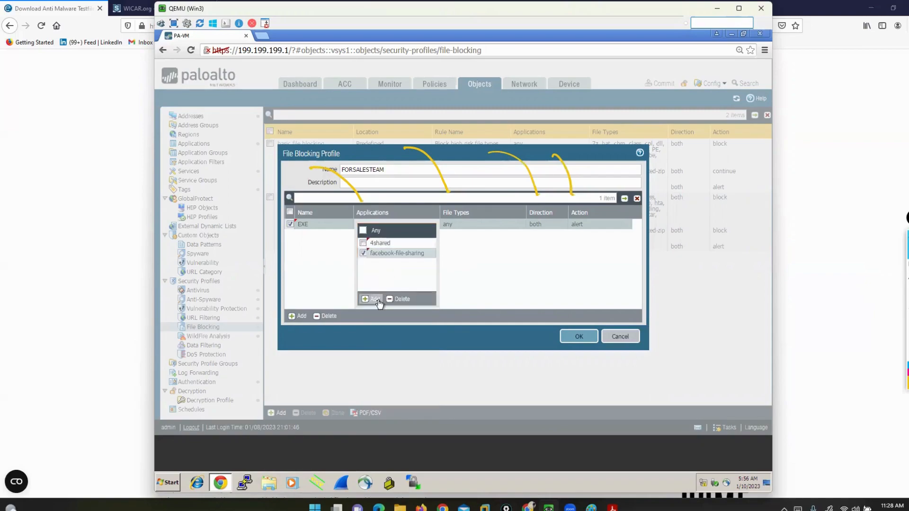
click(376, 299)
text(GOOGLE)
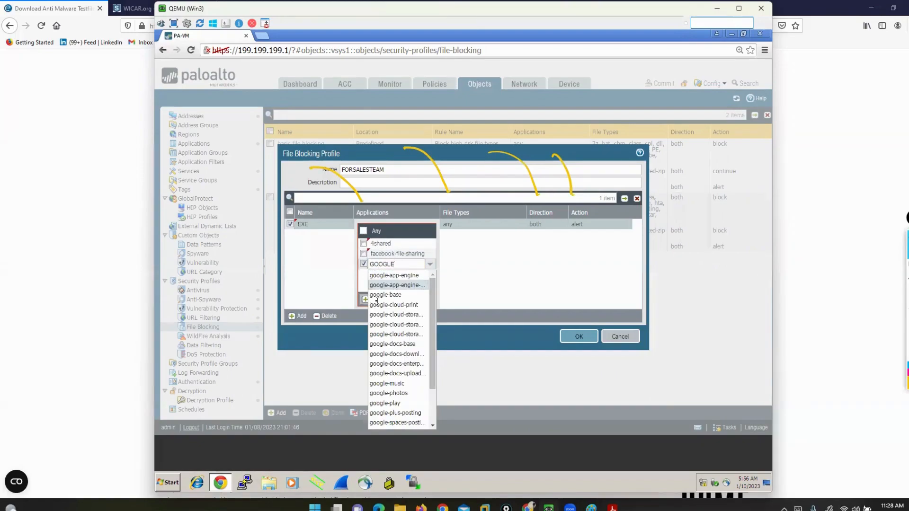
click(396, 294)
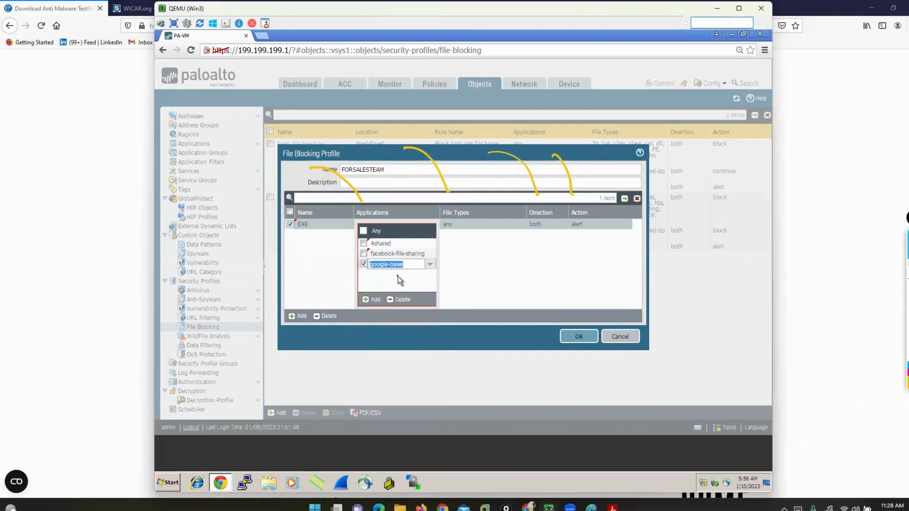
click(397, 276)
click(474, 291)
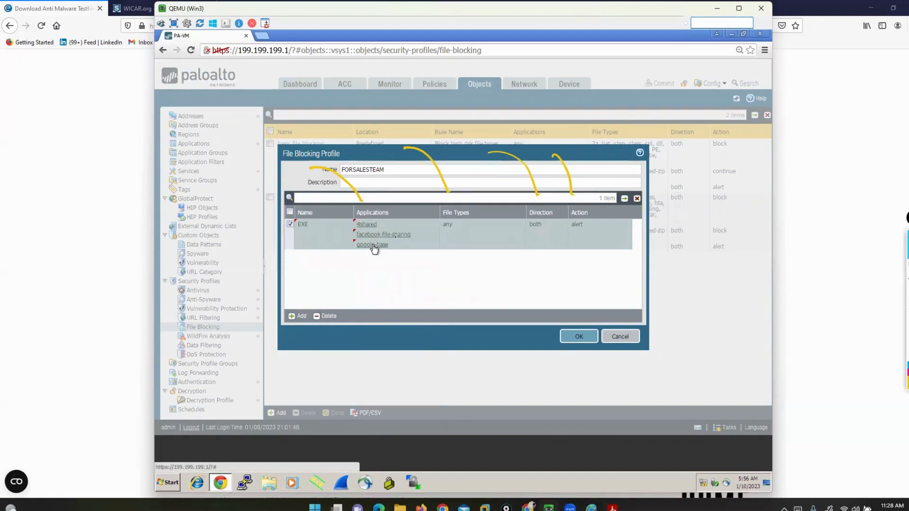
Add exe and pdf as file types of the EXE rule
click(447, 229)
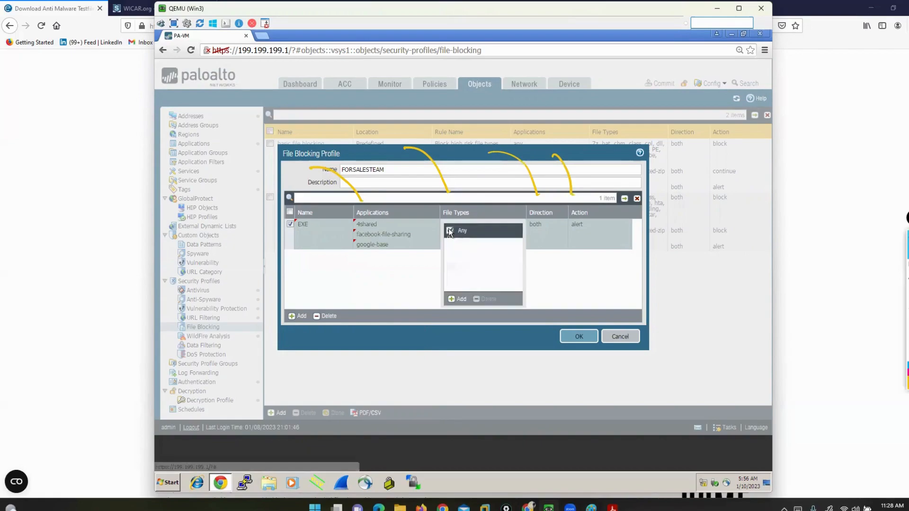
click(458, 298)
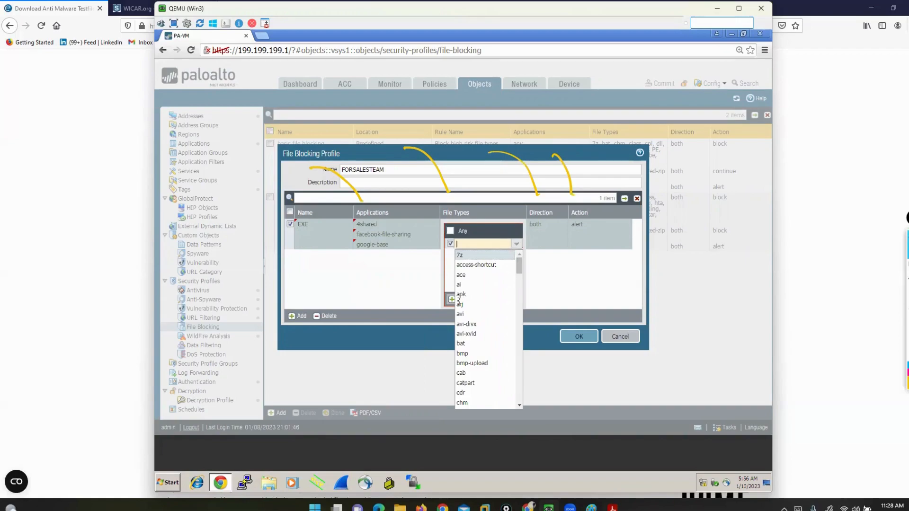
text(EXE)
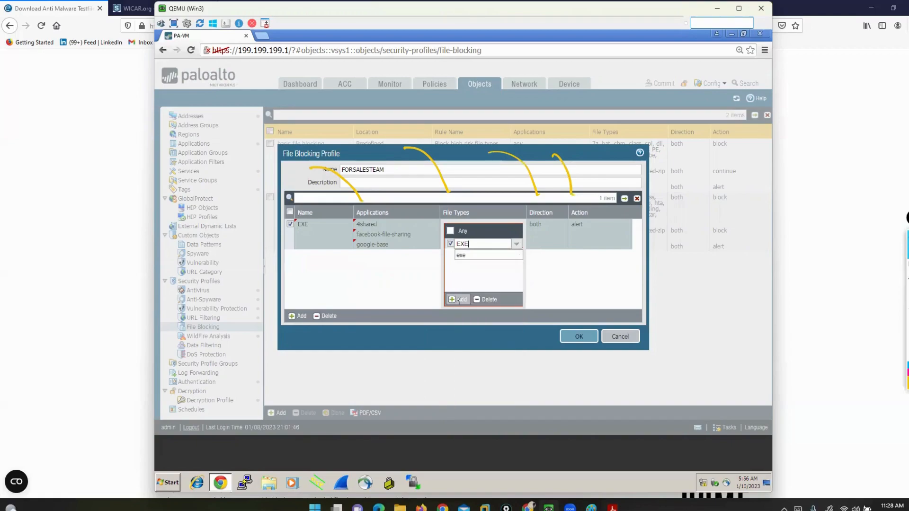
click(462, 255)
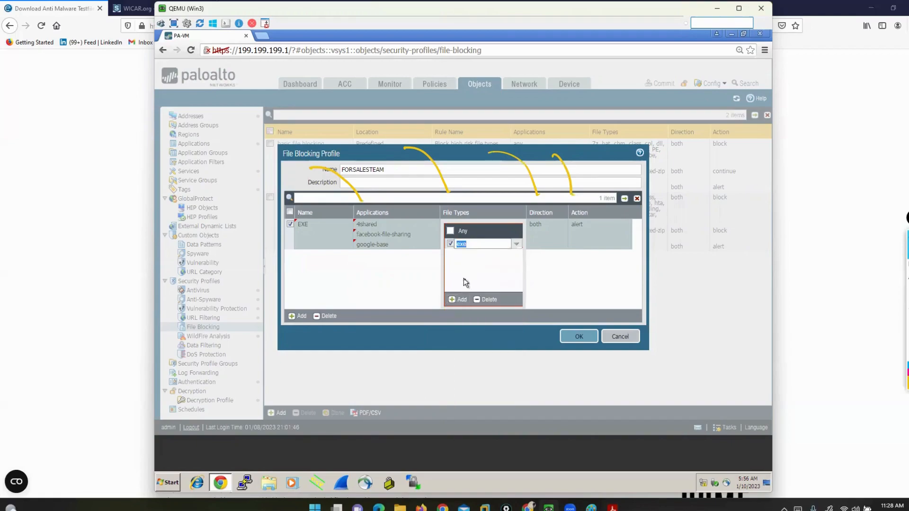
click(465, 279)
click(461, 300)
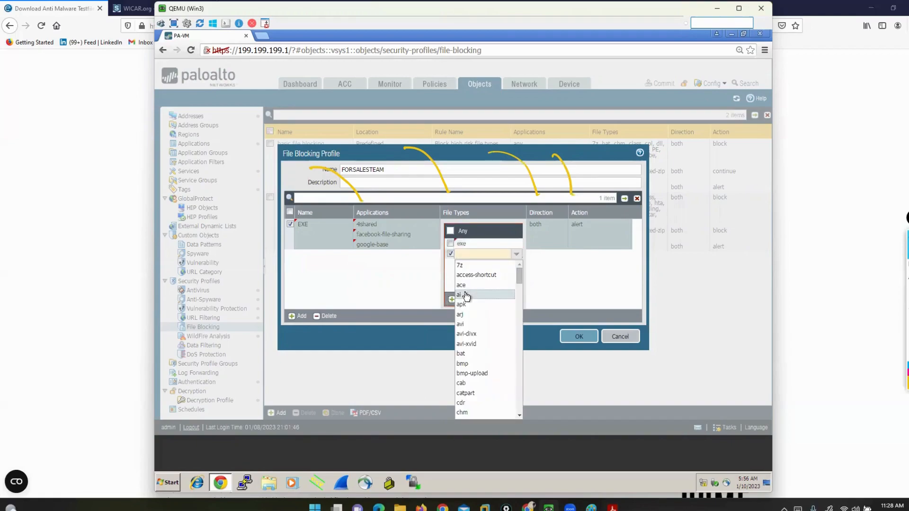
text(PDF)
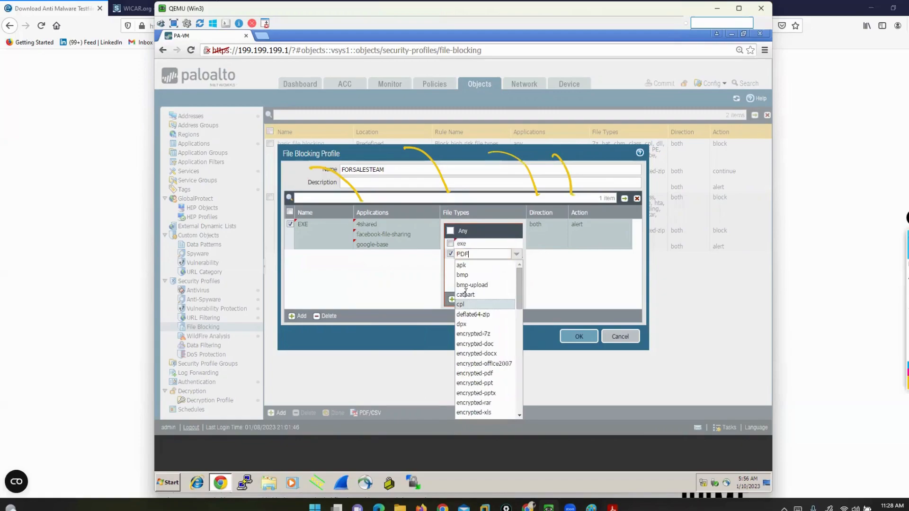
click(467, 274)
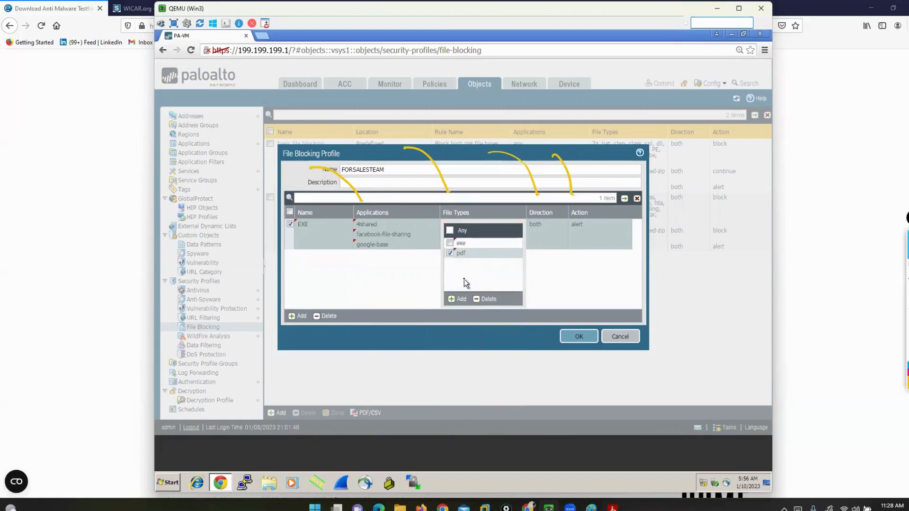
Add encrypted-pdf as a further file type of the EXE rule
click(452, 299)
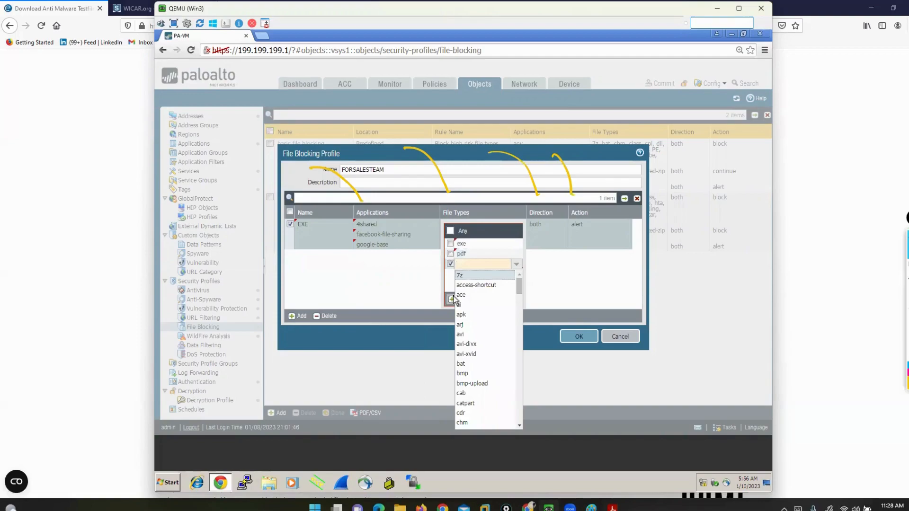
text(PDF)
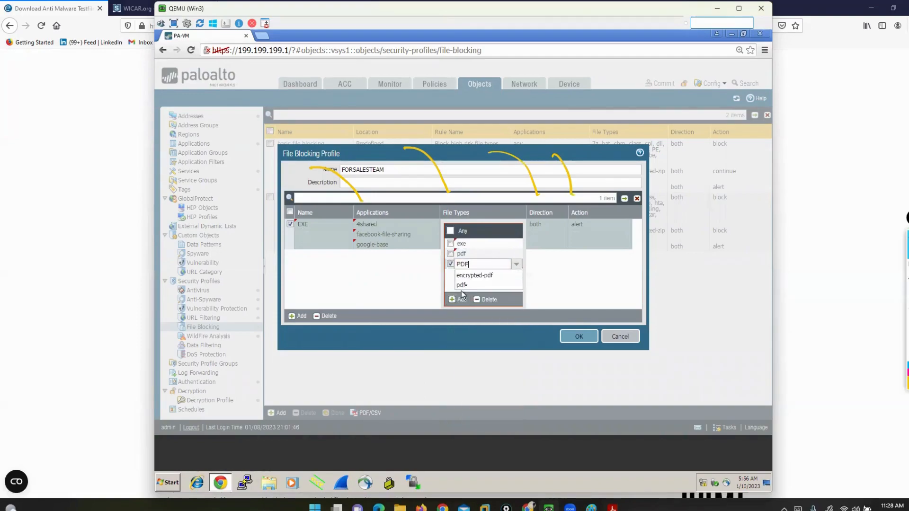
click(464, 274)
click(453, 280)
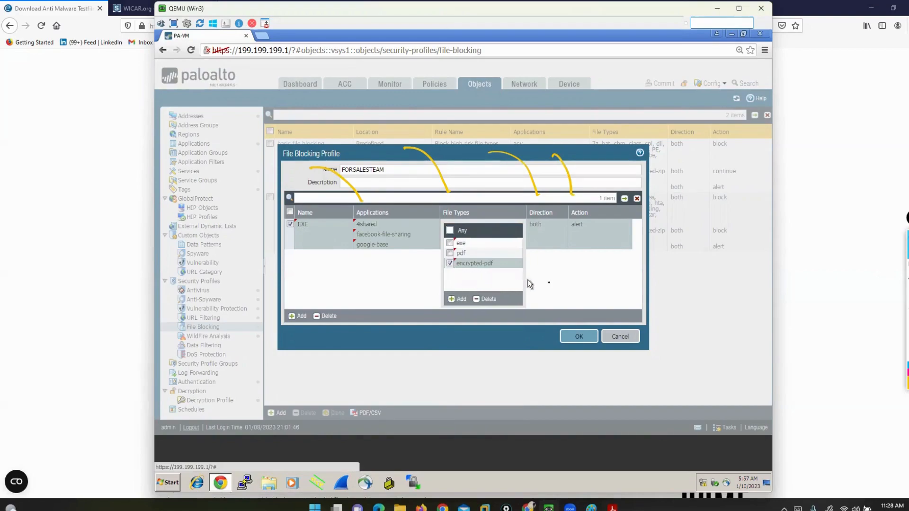
click(559, 284)
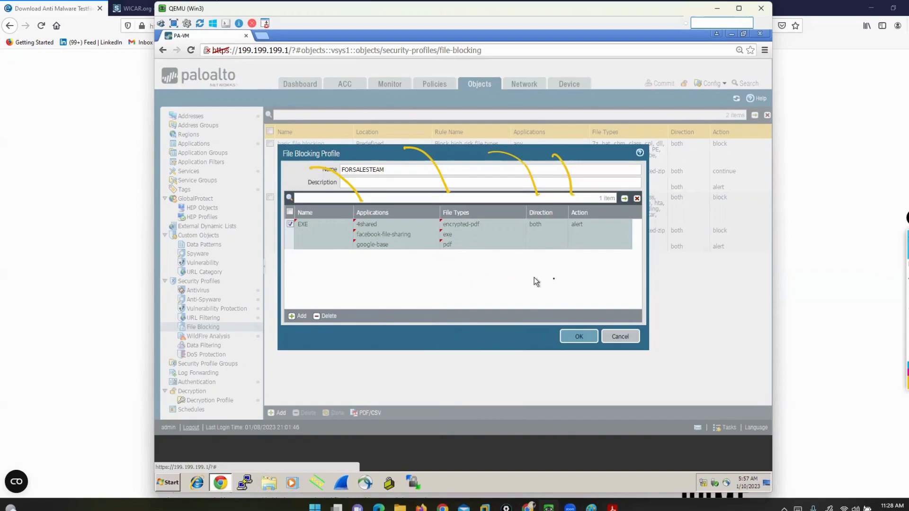
Choose both as the EXE rule's direction and show the available action choices
click(538, 225)
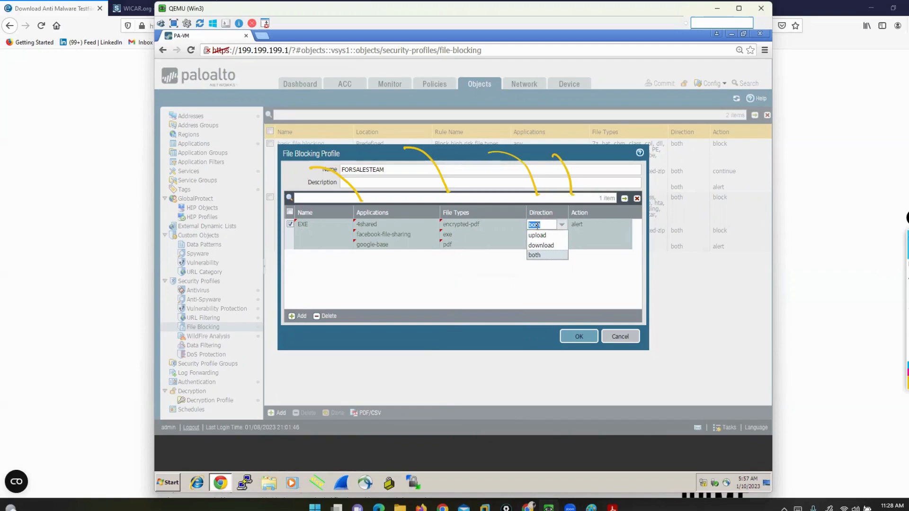
click(536, 258)
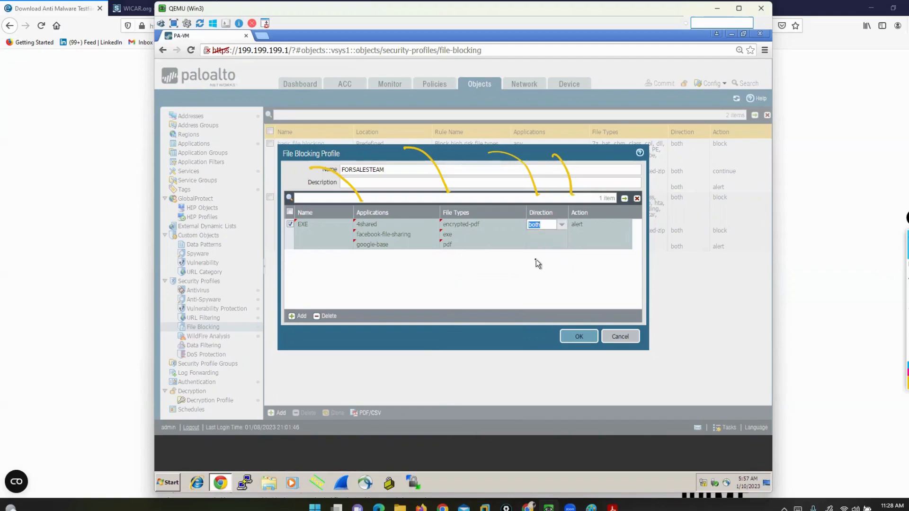
click(577, 226)
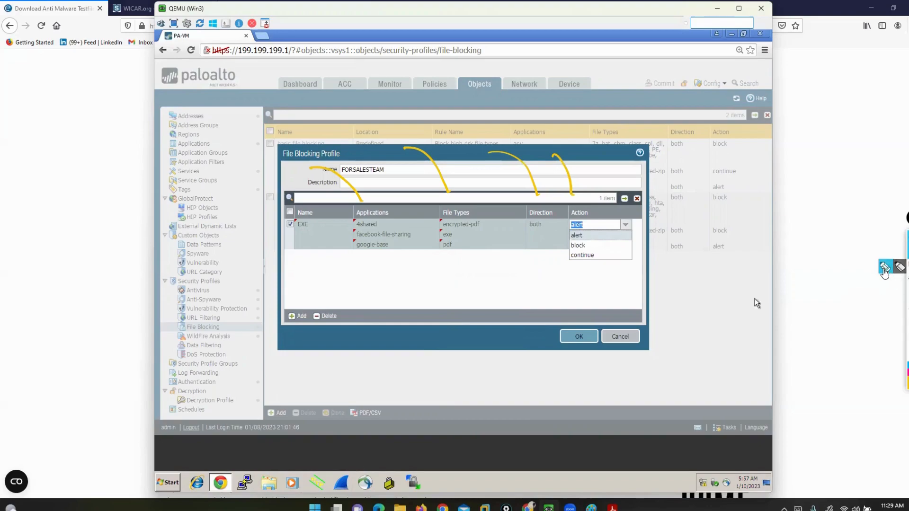
Annotate the alert, block and continue action choices in yellow and circle the rule's file types
click(883, 271)
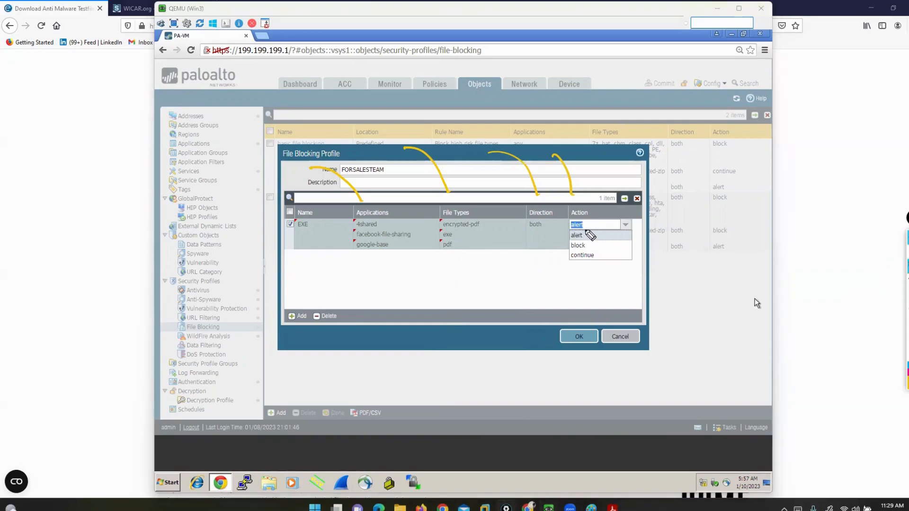
drag(584, 230, 562, 229)
mouse_move(473, 211)
mouse_down()
mouse_move(472, 257)
mouse_move(437, 208)
mouse_move(474, 209)
mouse_up()
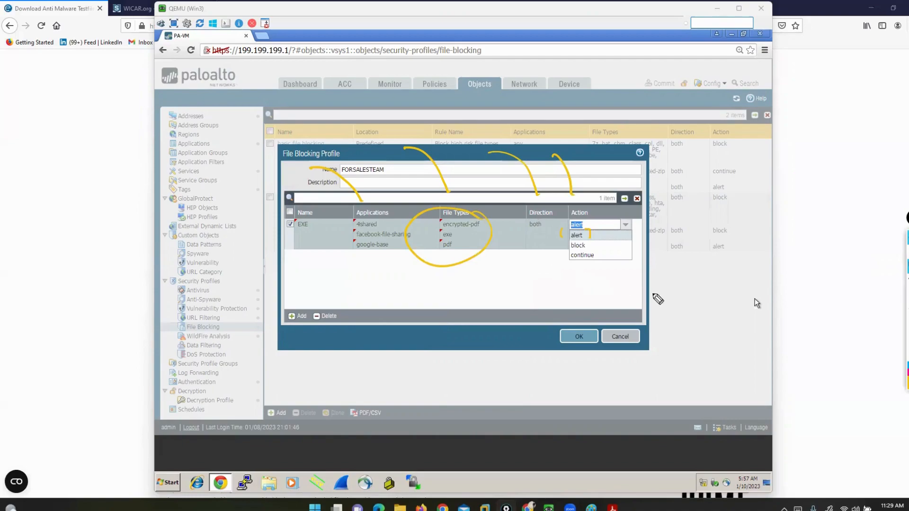
mouse_move(700, 326)
mouse_down()
mouse_move(624, 248)
mouse_move(606, 244)
mouse_up()
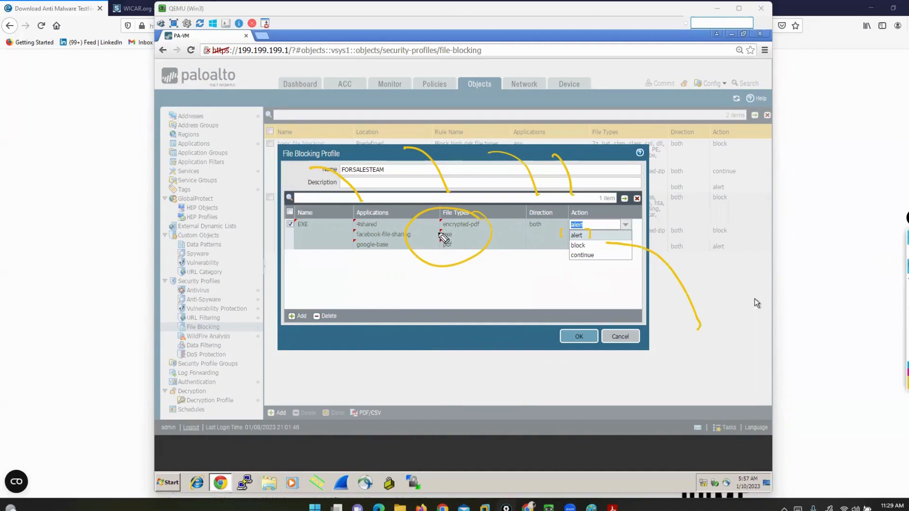
drag(593, 396, 605, 271)
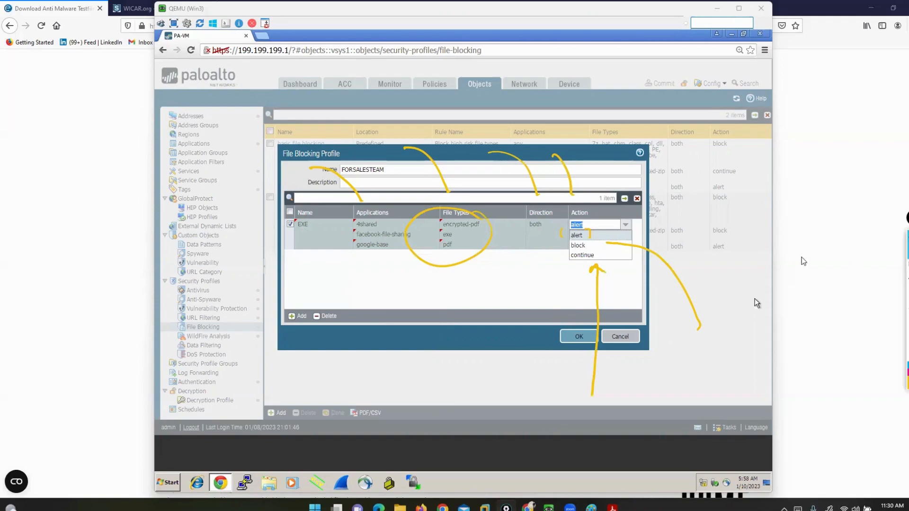
Set the EXE rule's action to block and save the file blocking profile
click(578, 245)
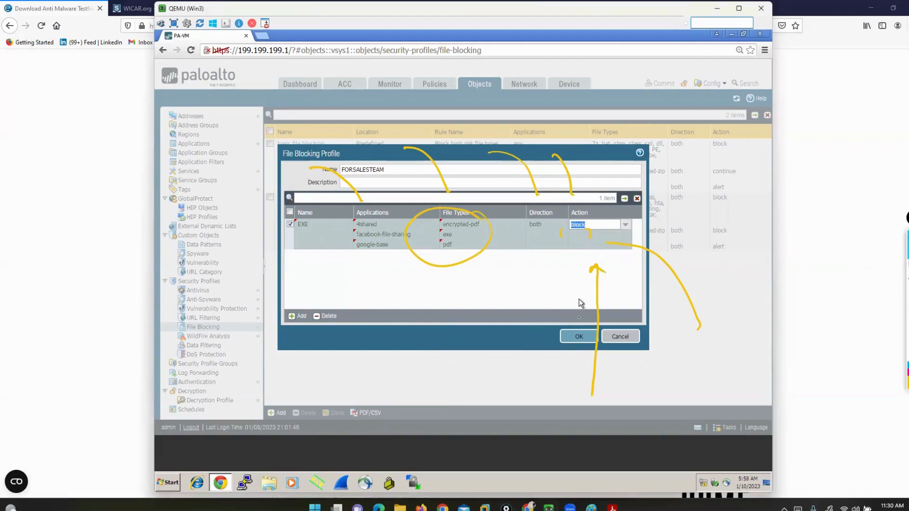
click(580, 344)
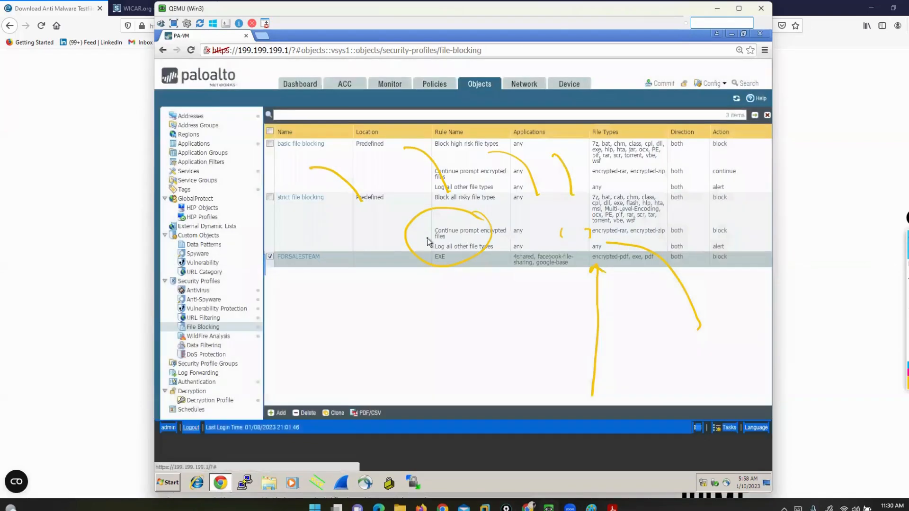
Add a second rule named DOC to the FORSALESTEAM file blocking profile
click(296, 258)
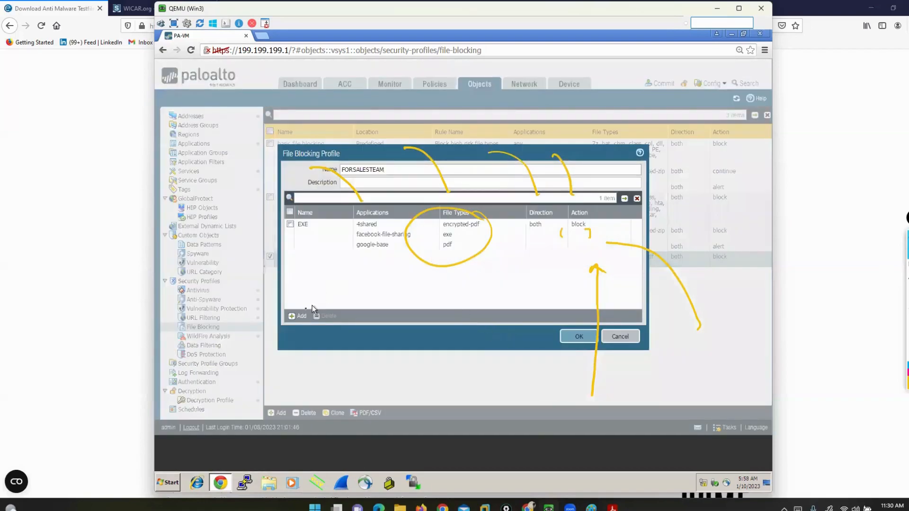
click(298, 316)
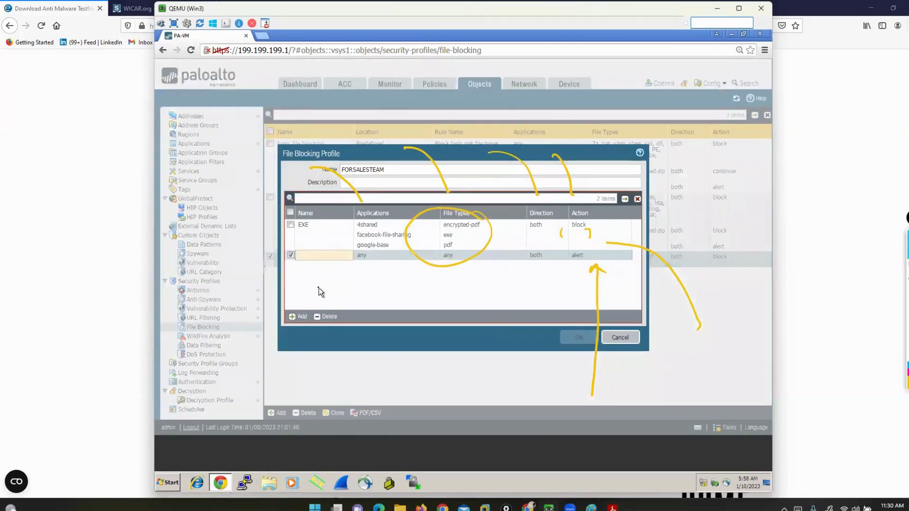
text(DOC)
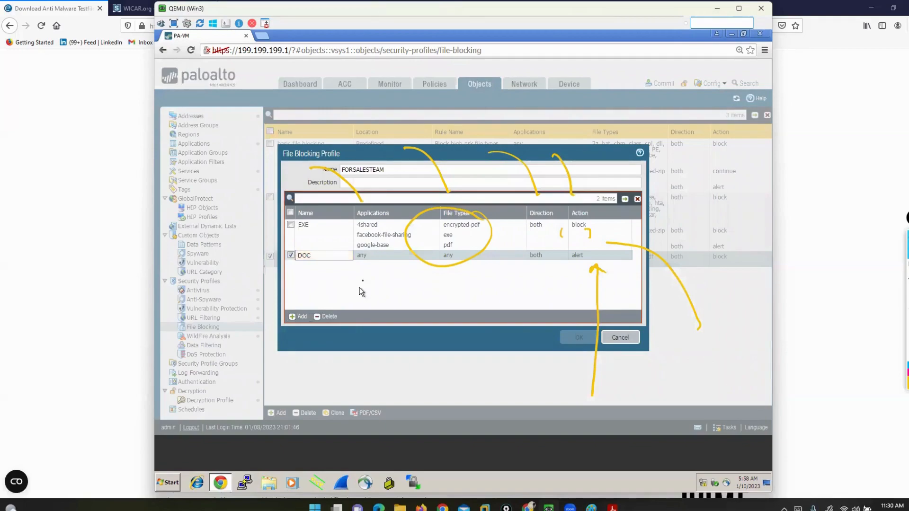
click(365, 262)
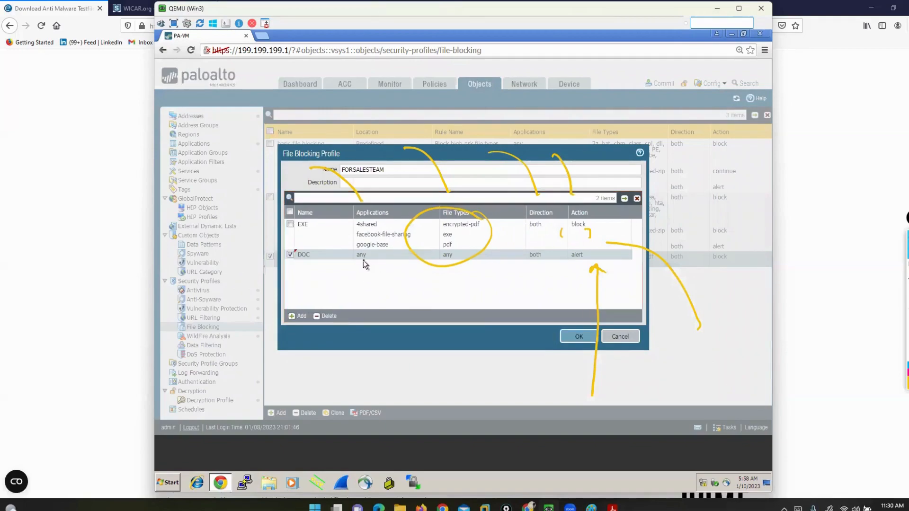
Restrict the DOC rule's file types to docx and encrypted-doc instead of any
click(449, 259)
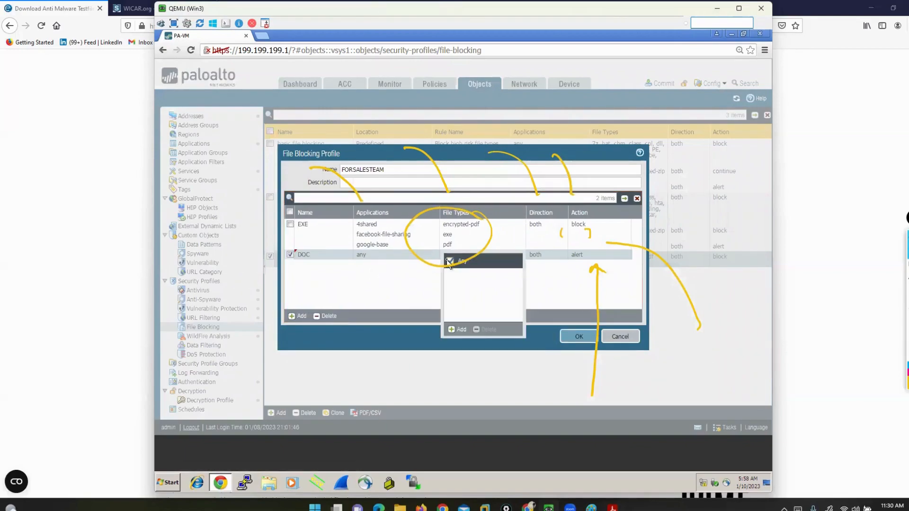
click(457, 330)
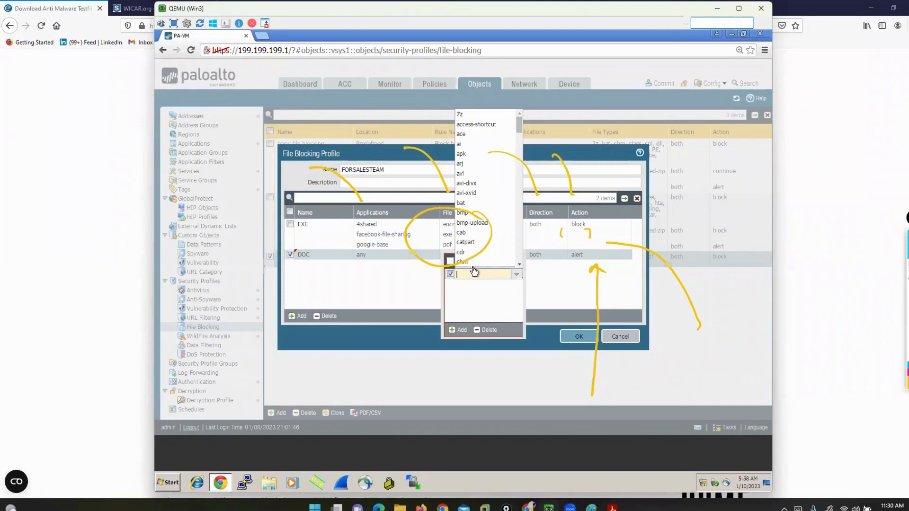
text(DOC)
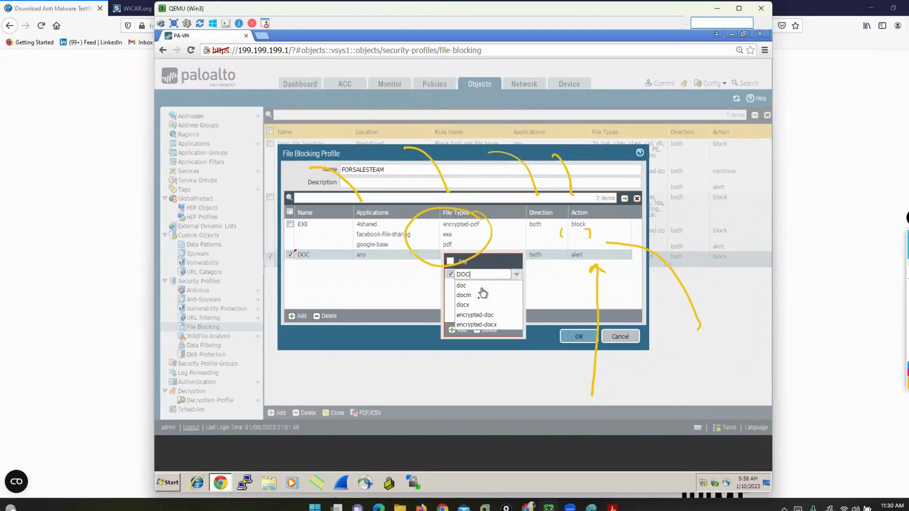
click(471, 307)
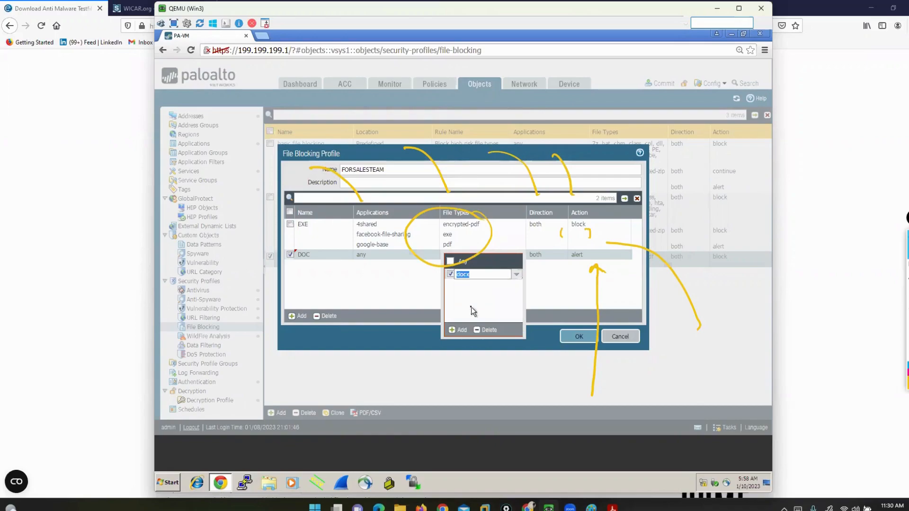
click(458, 331)
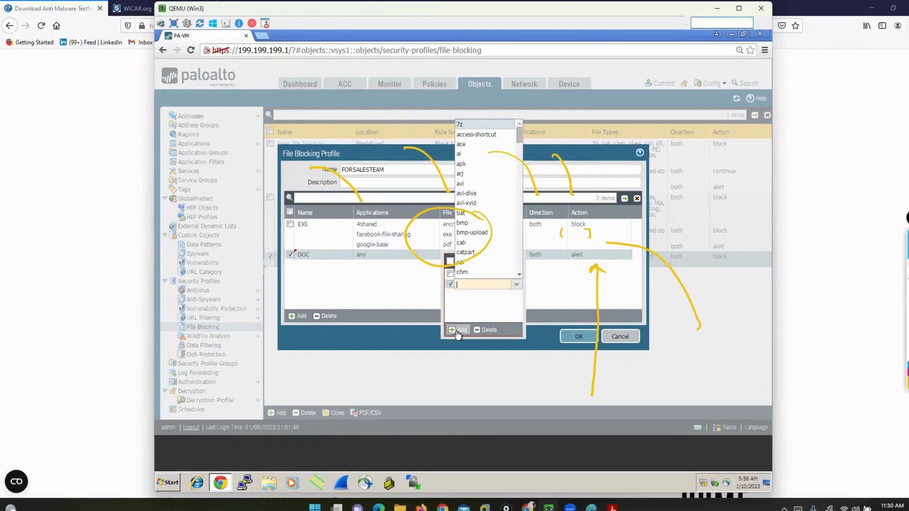
text(DOC)
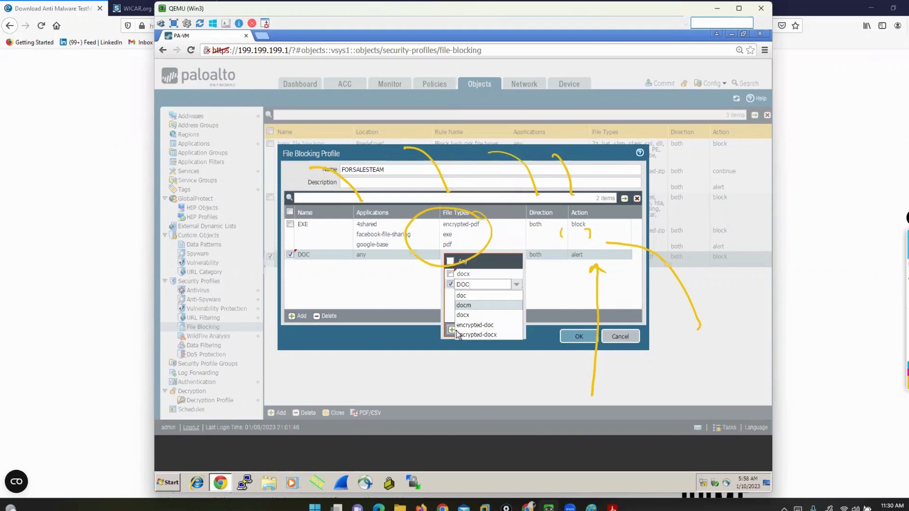
click(471, 325)
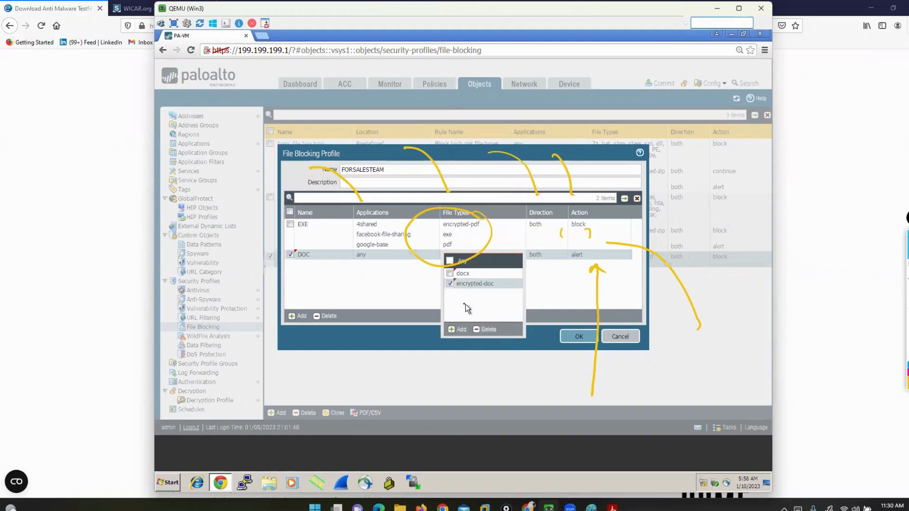
Add encrypted-docx and doc to the DOC rule's file types and save the file blocking profile
click(458, 330)
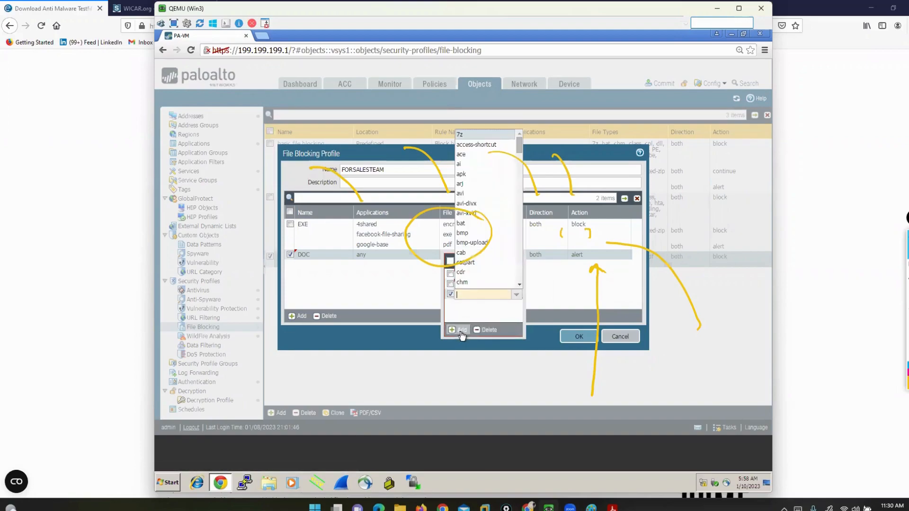
text(DOC)
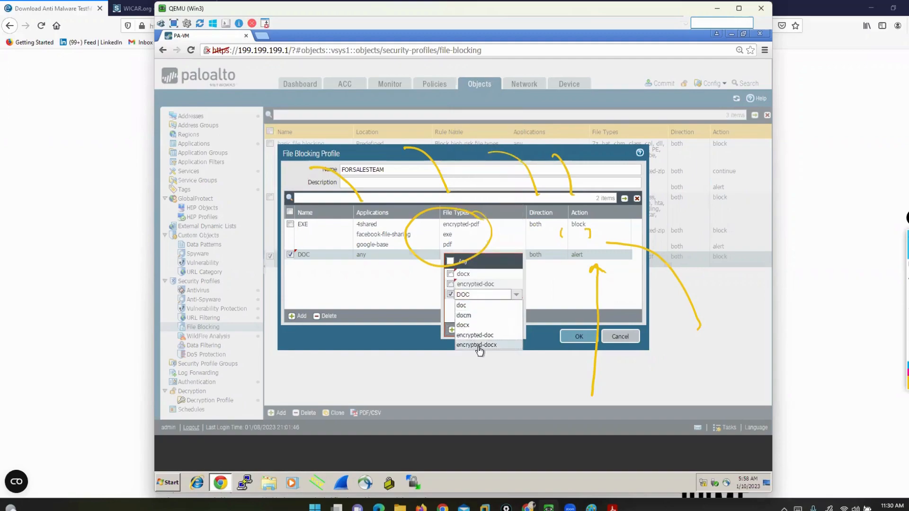
click(477, 345)
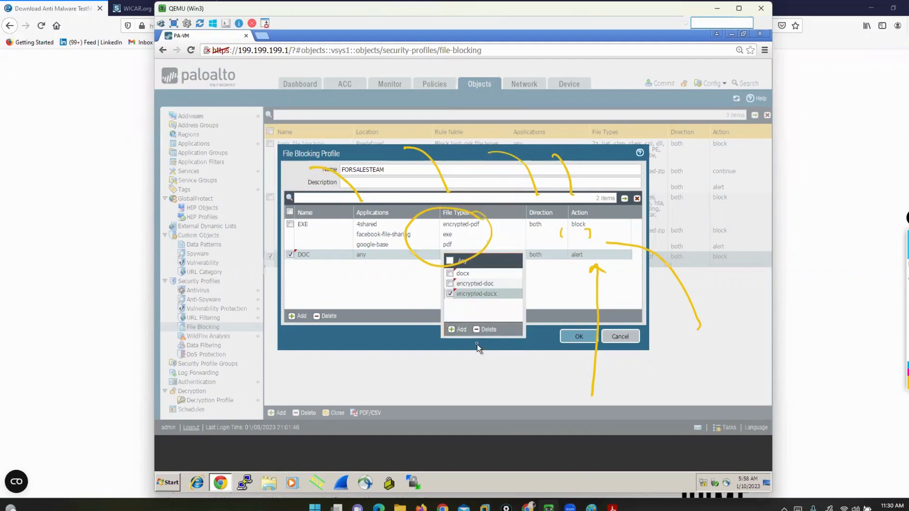
click(456, 330)
text(DOC)
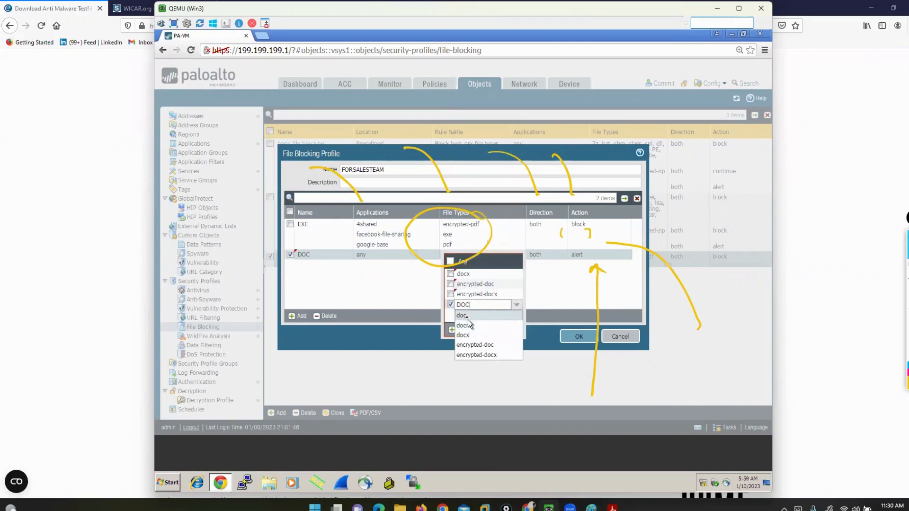
click(463, 315)
click(554, 290)
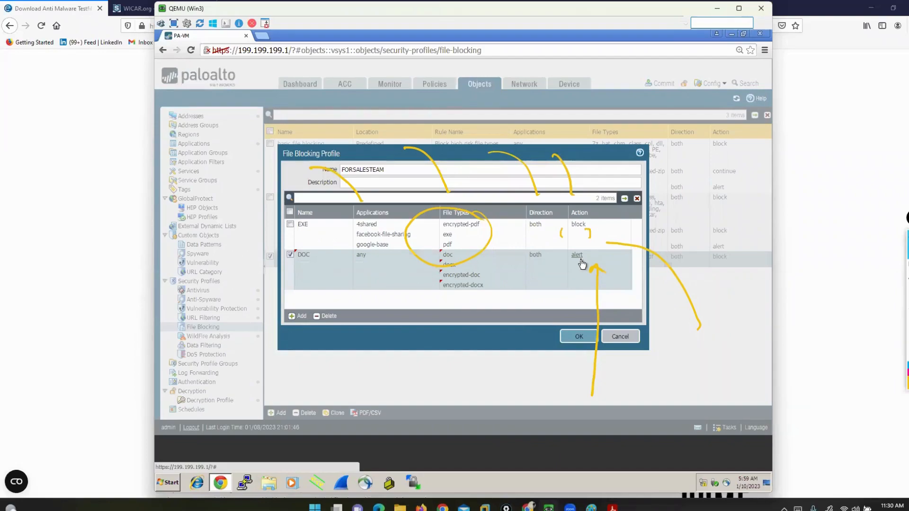
click(581, 336)
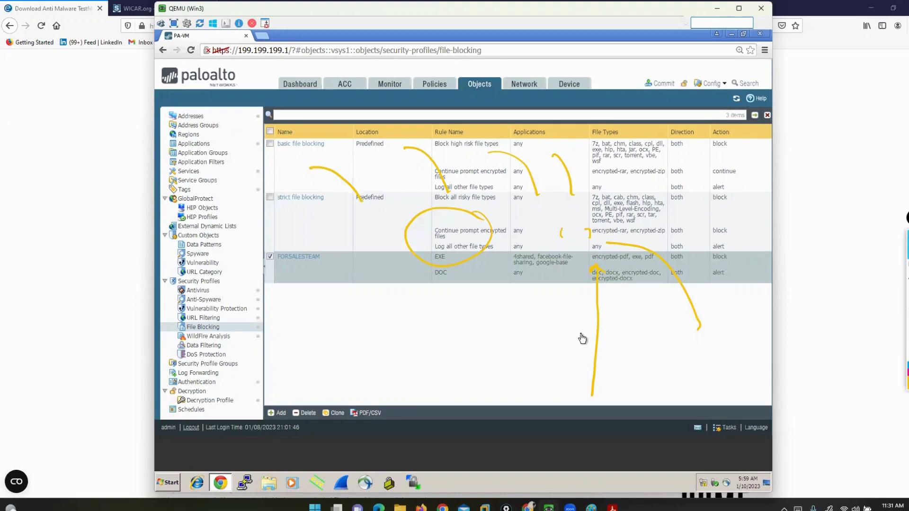
Assign FORSALESTEAM as the file blocking profile in the actions of security policy rule RULE1 and save the rule
click(432, 85)
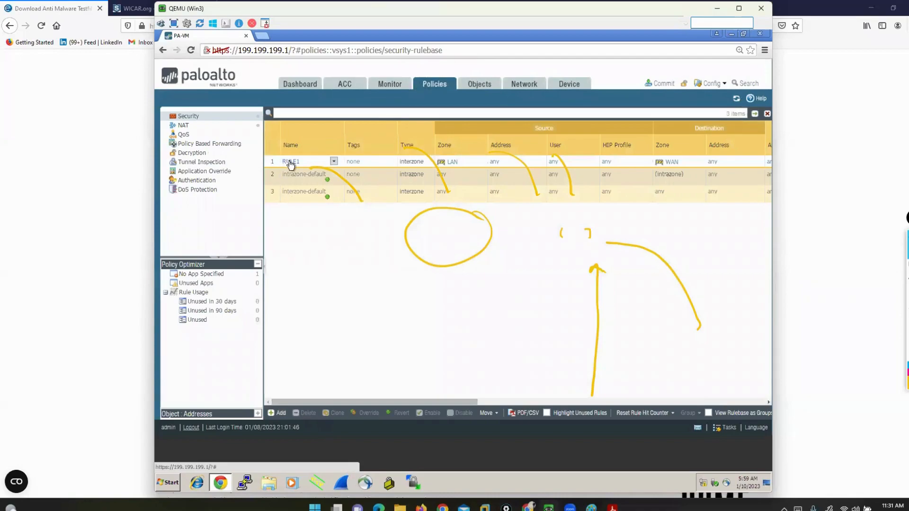
click(289, 161)
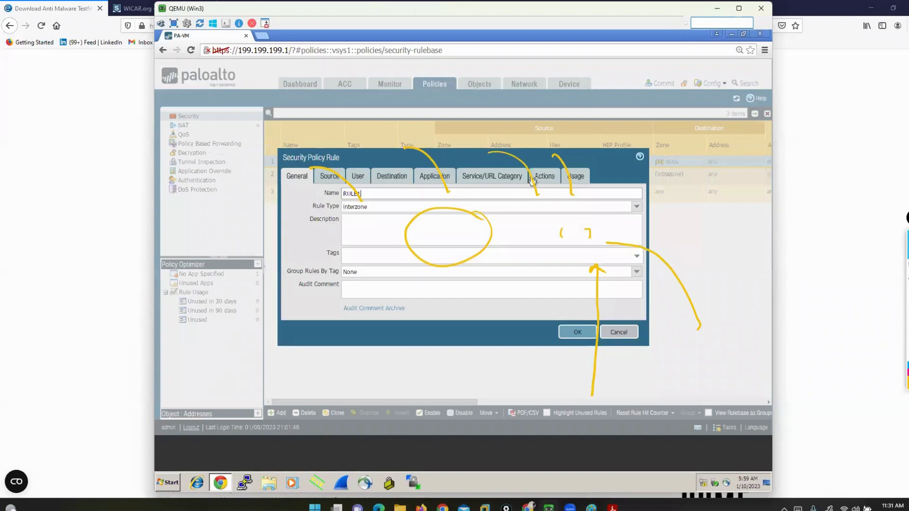
click(541, 179)
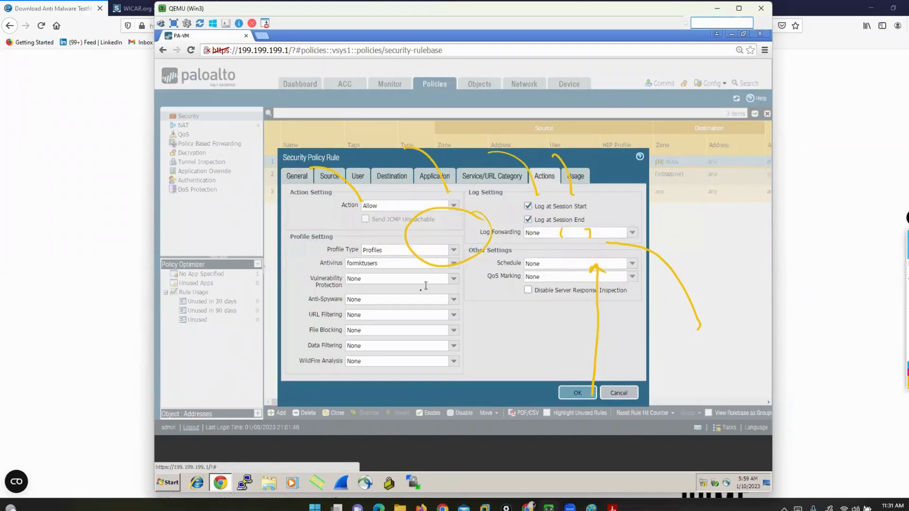
click(454, 330)
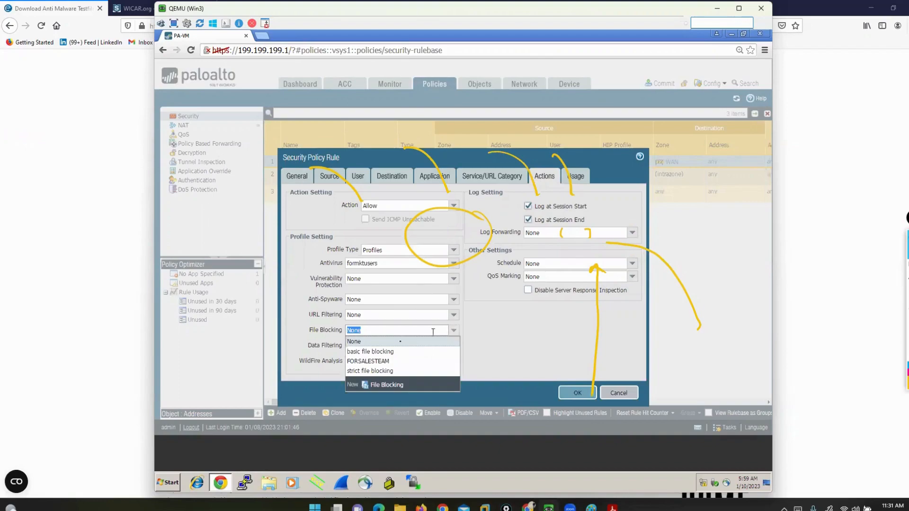
click(381, 361)
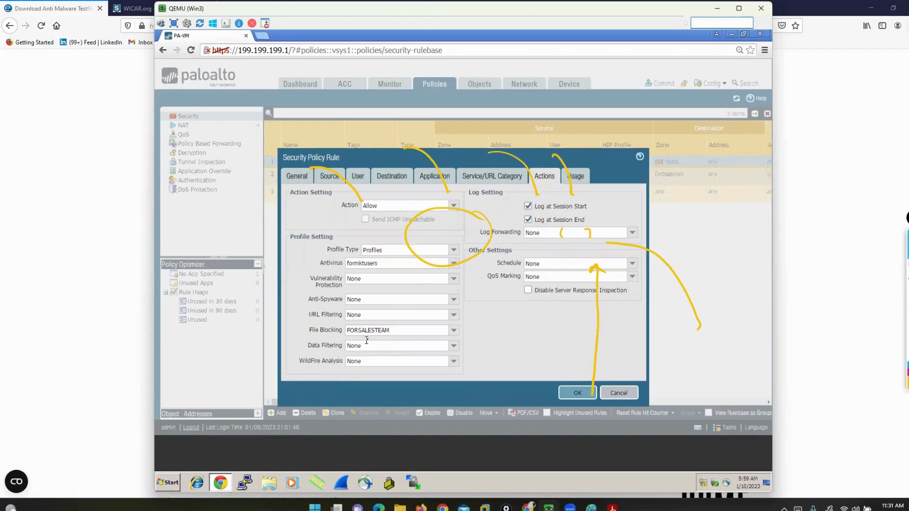
click(577, 394)
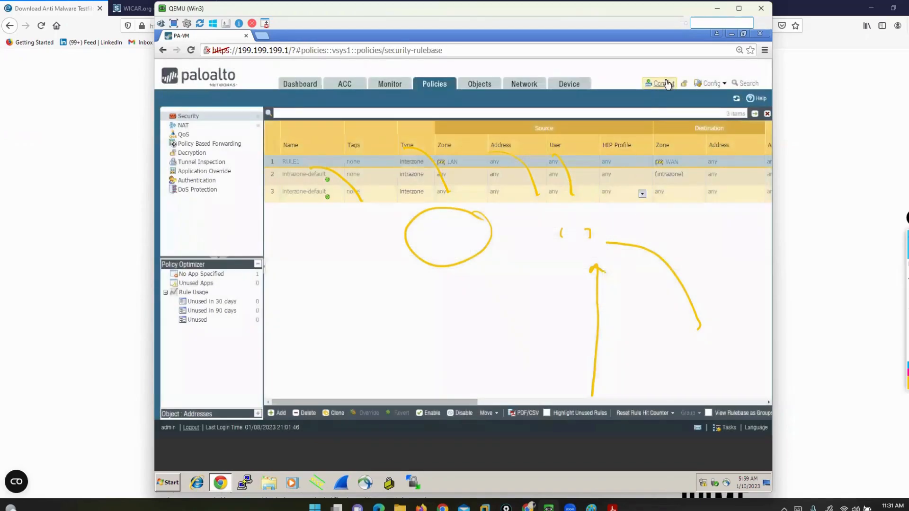
Commit the pending policy and object changes made by admin
click(663, 84)
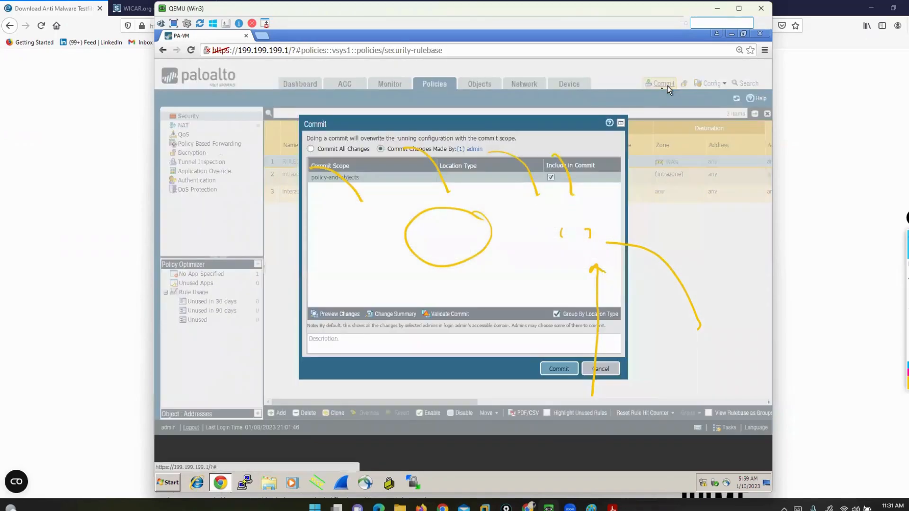
click(558, 370)
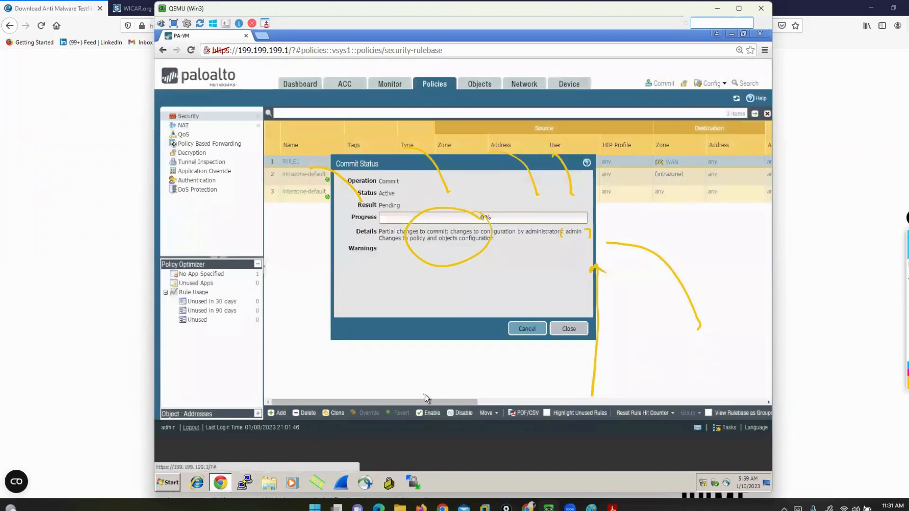
click(568, 329)
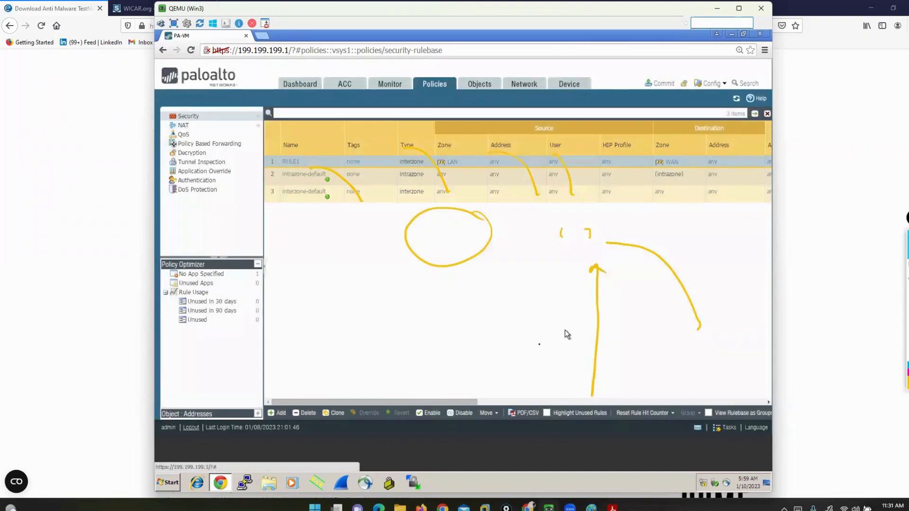
Clear the old annotations and draw two yellow lines pointing to RULE1's profile icons in the security policy list
drag(467, 402, 596, 402)
click(907, 319)
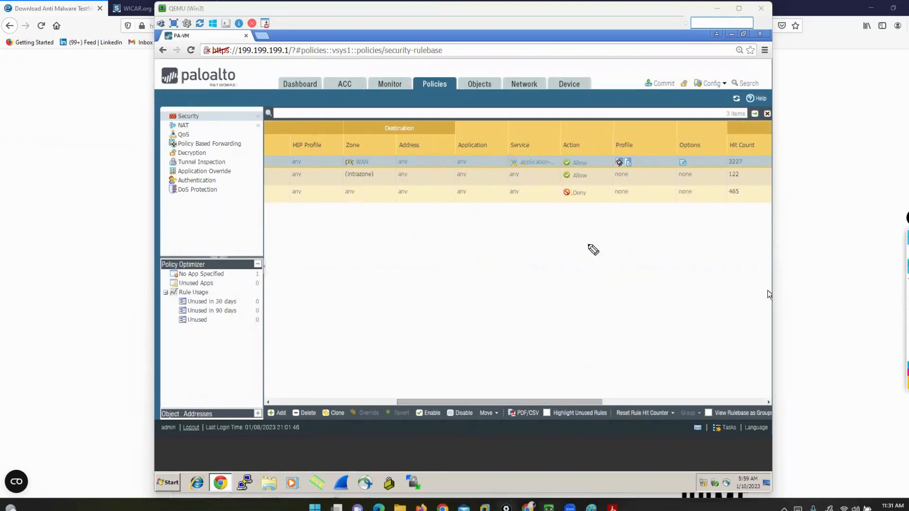
drag(568, 263, 609, 168)
mouse_move(667, 267)
mouse_down()
mouse_move(654, 195)
mouse_move(632, 166)
mouse_up()
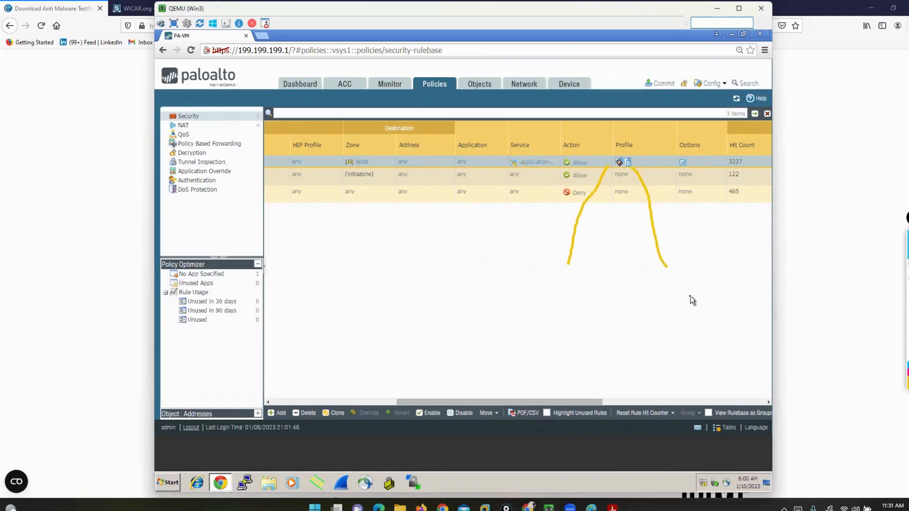
Return to the list of file blocking profiles
click(479, 87)
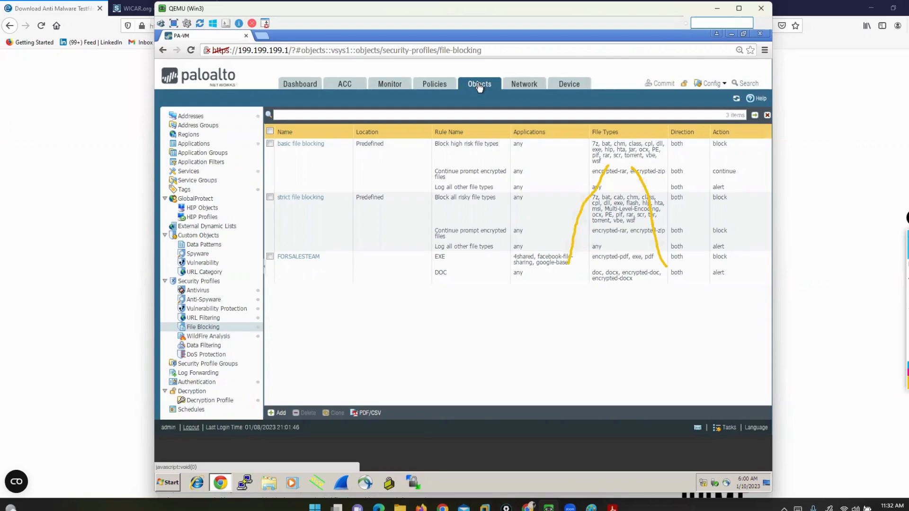
click(907, 265)
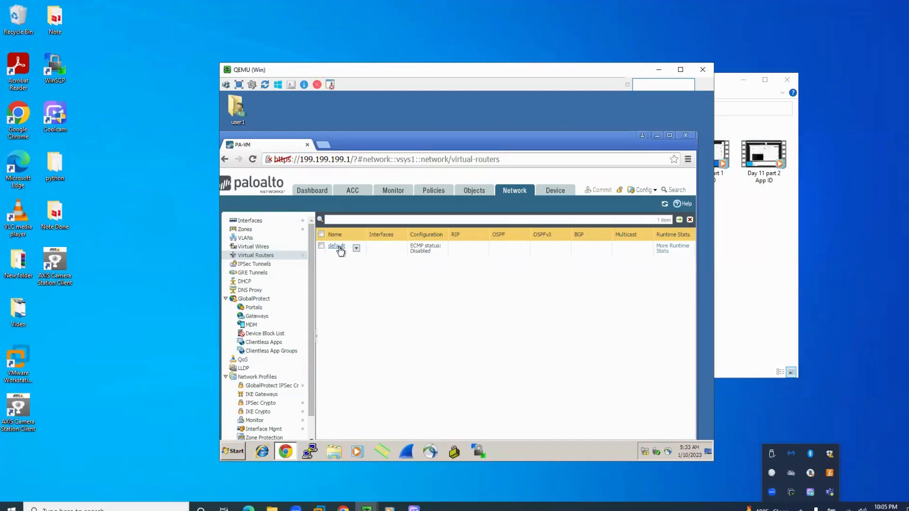
click(337, 246)
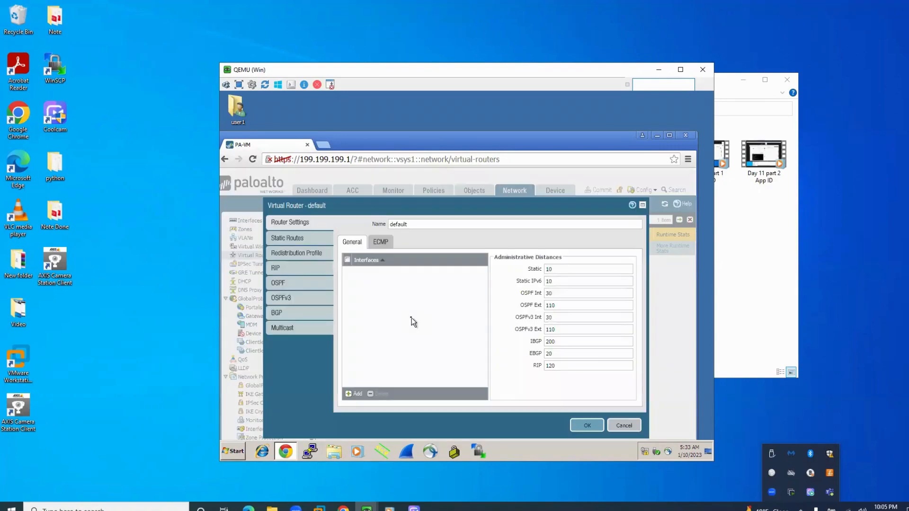
click(286, 238)
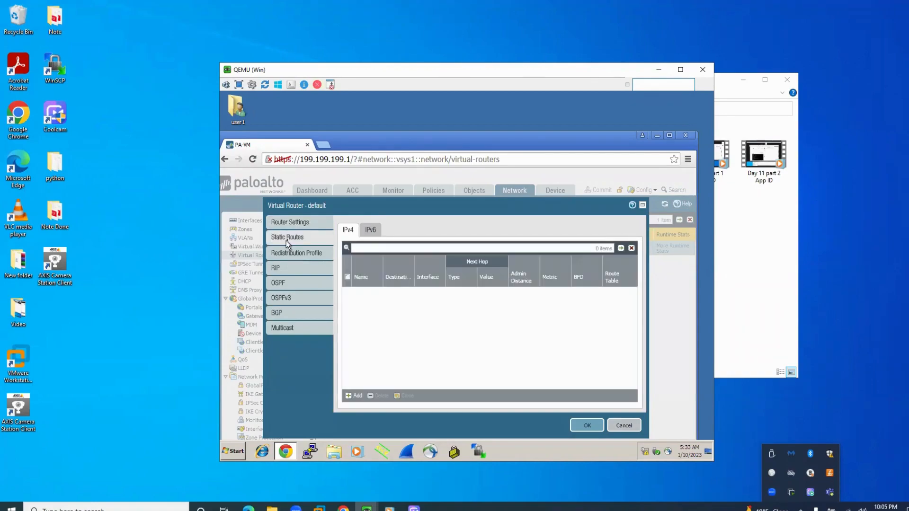
click(357, 397)
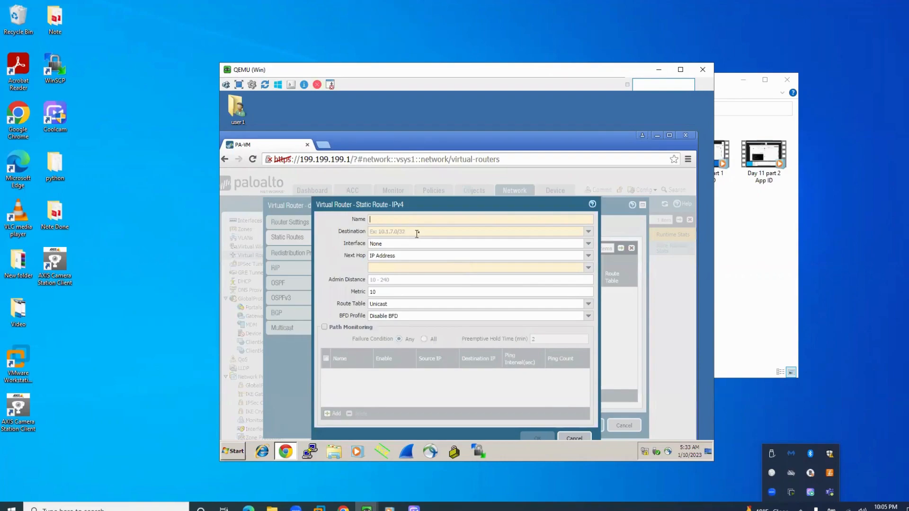
click(416, 234)
text(0.0.)
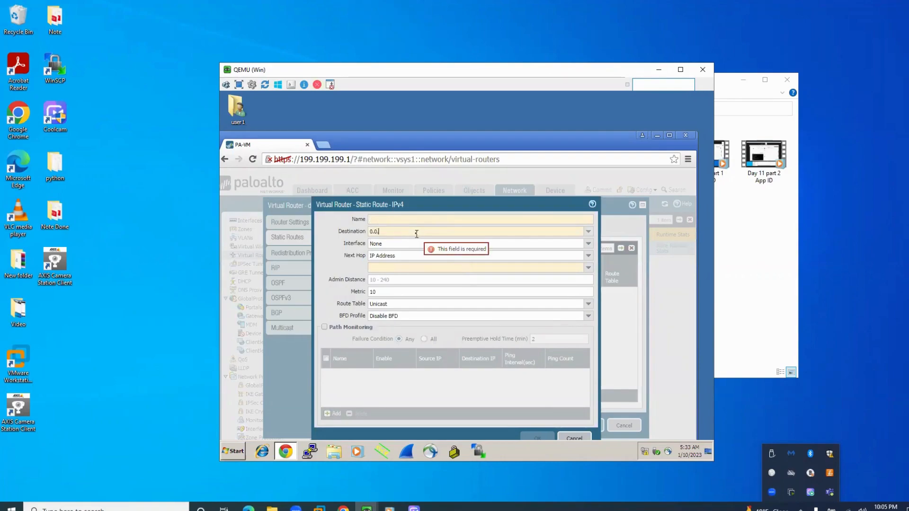
text(0.0)
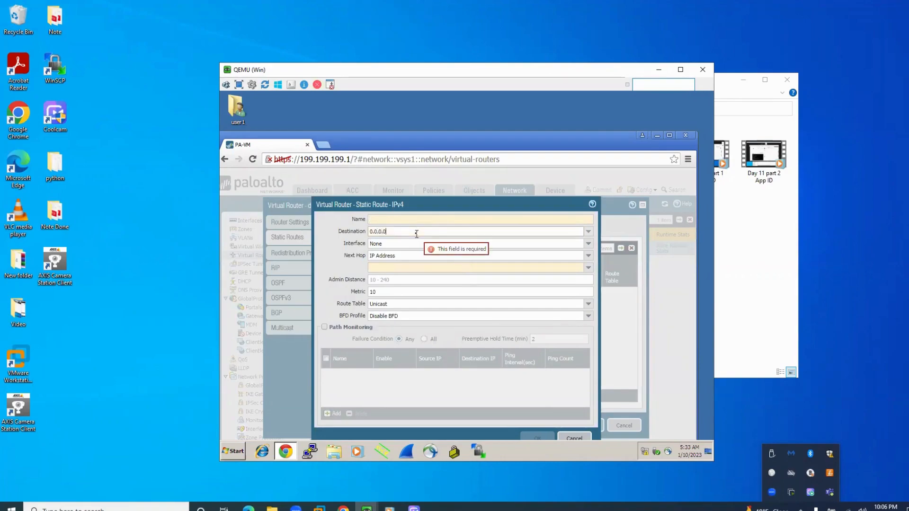
text(/0)
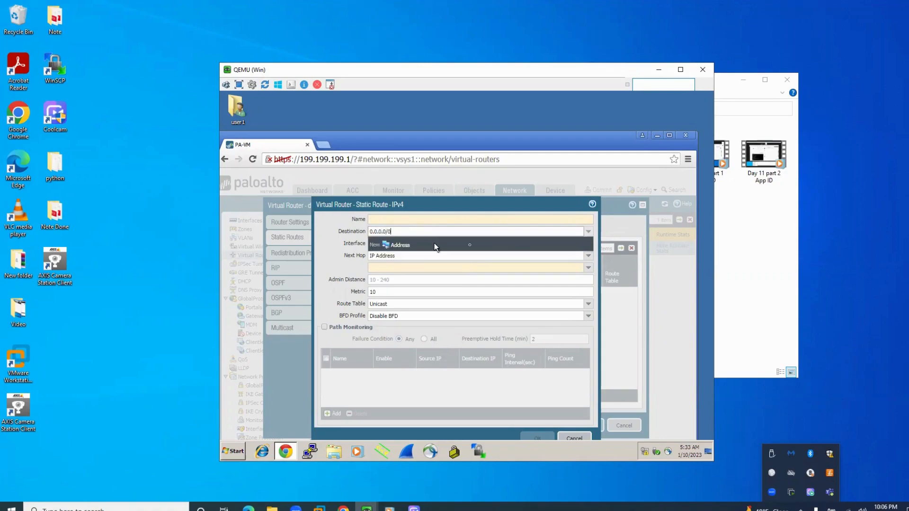
click(587, 260)
click(588, 243)
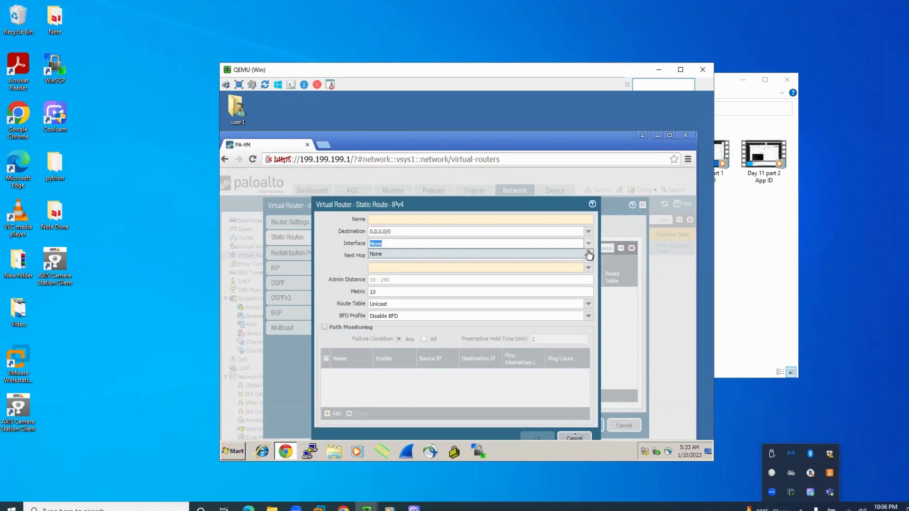
click(575, 437)
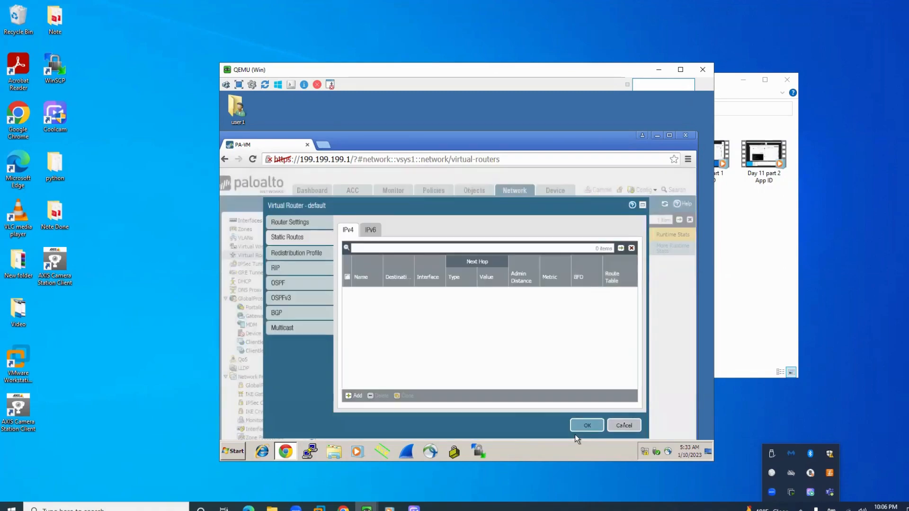
click(624, 425)
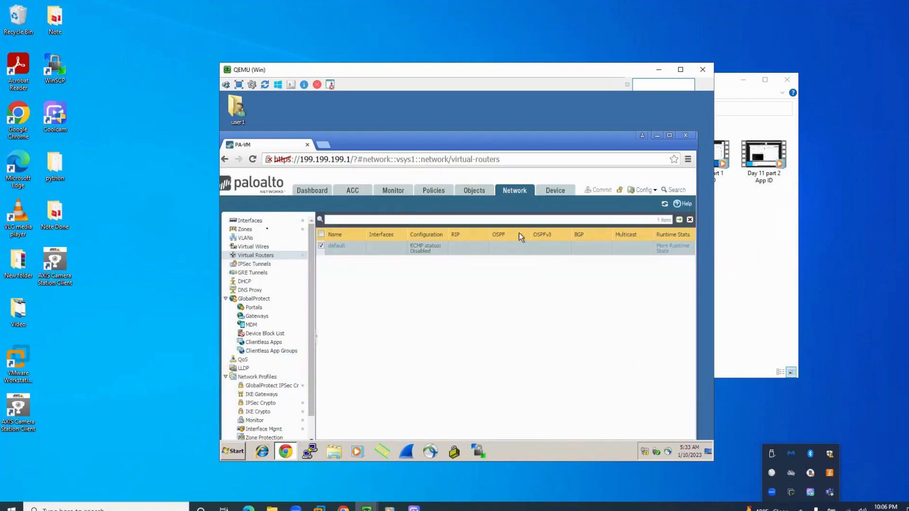
Assign interface ethernet1/2 to the default virtual router and accept the management profile exposure warning
click(238, 221)
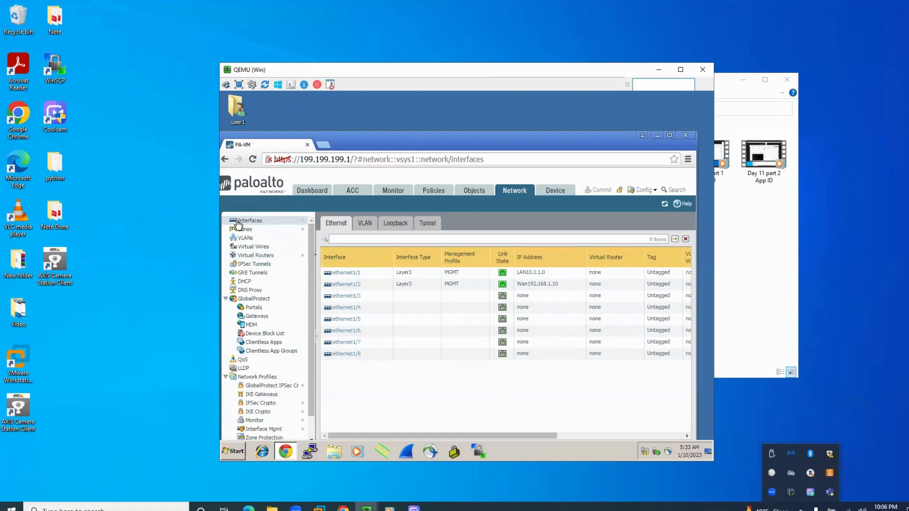
click(359, 285)
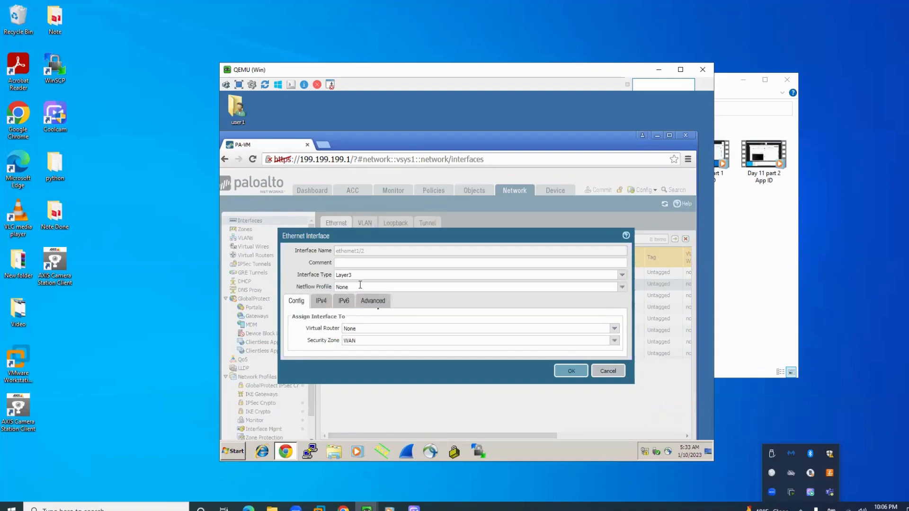
click(615, 330)
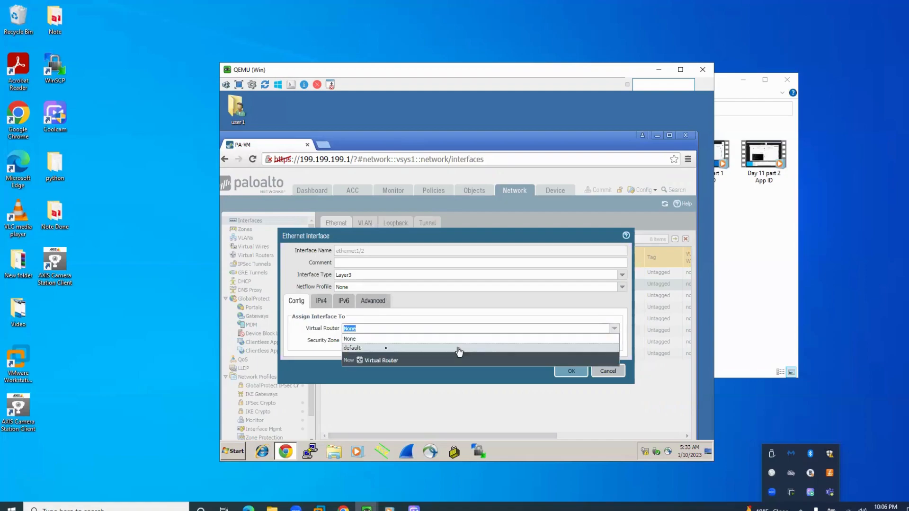
click(365, 347)
click(352, 341)
click(355, 352)
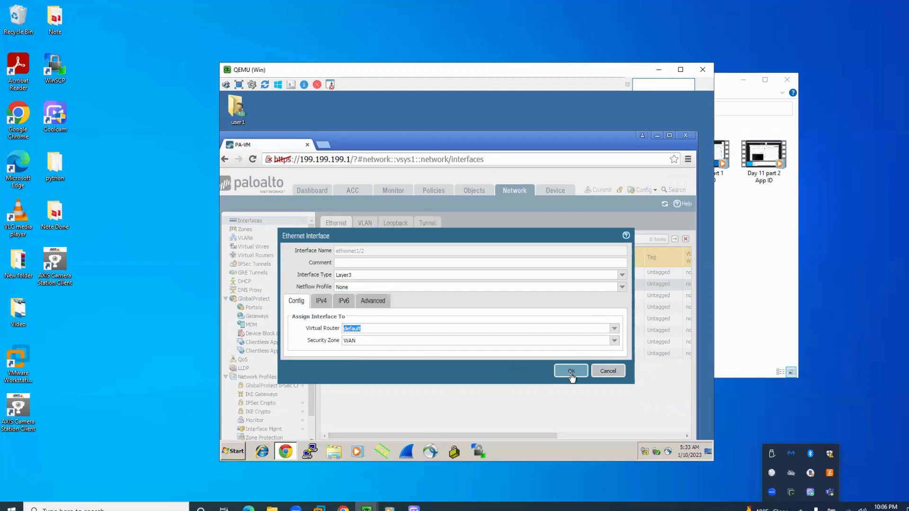
click(571, 372)
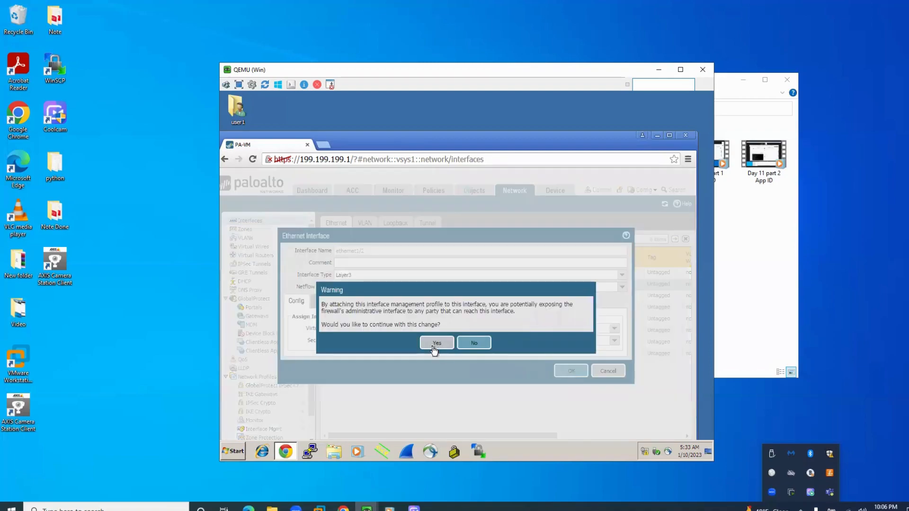
click(434, 346)
click(563, 370)
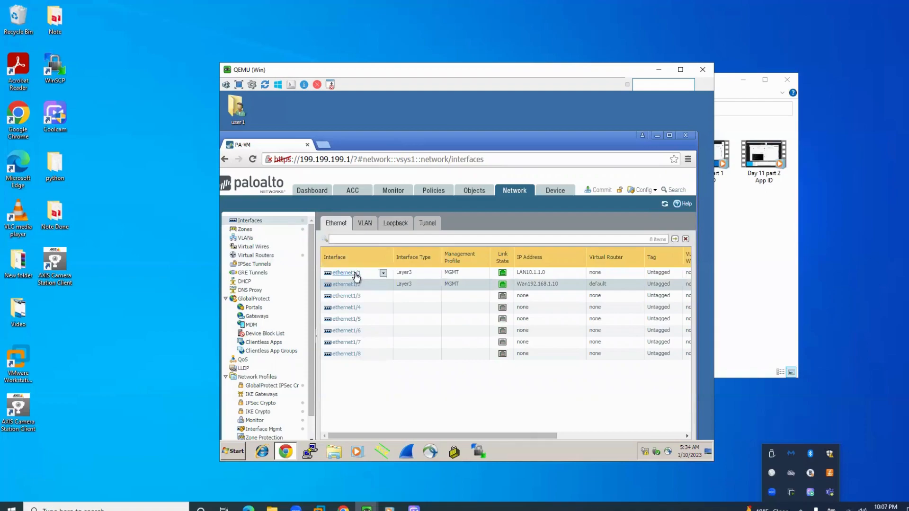
Assign interface ethernet1/1 to the default virtual router and save it, accepting the management profile warning
click(348, 273)
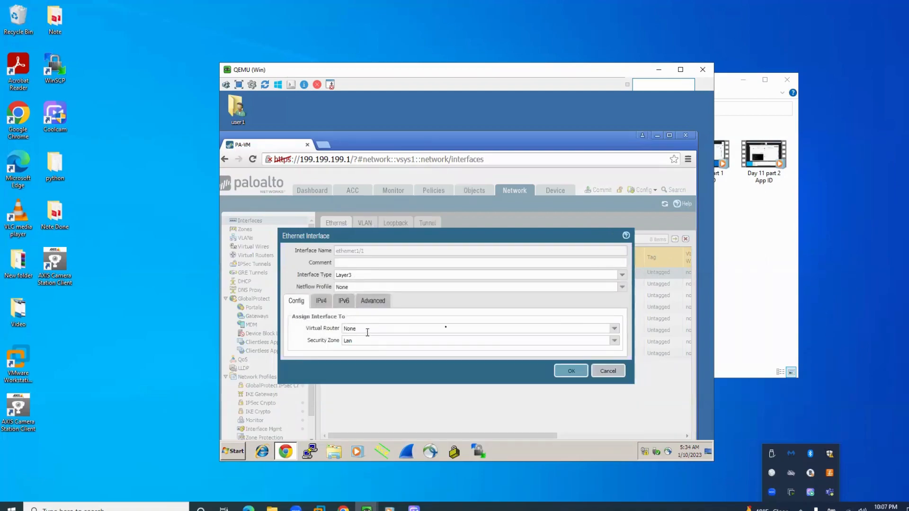
click(599, 326)
click(615, 328)
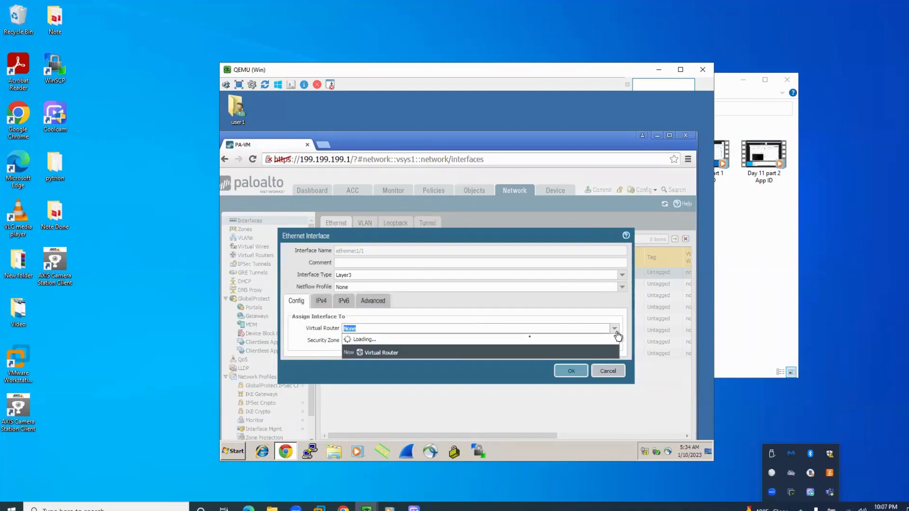
click(353, 348)
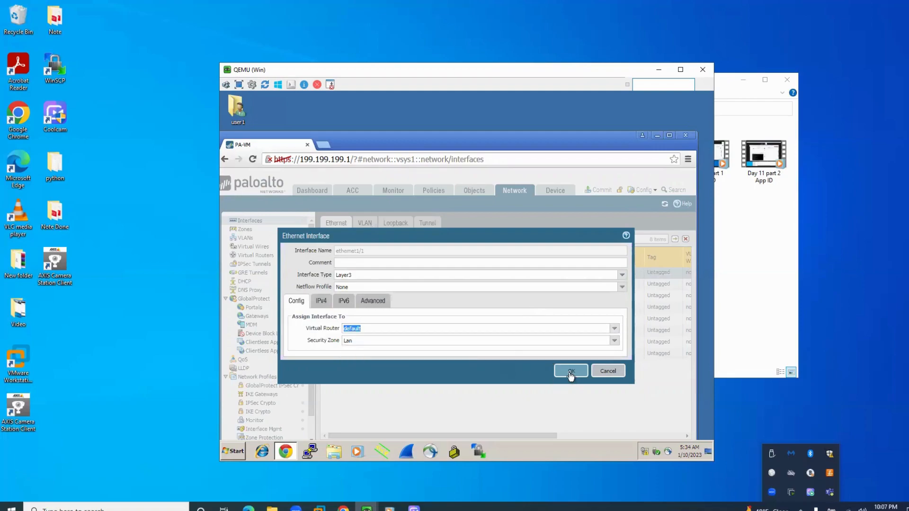
click(571, 373)
click(436, 341)
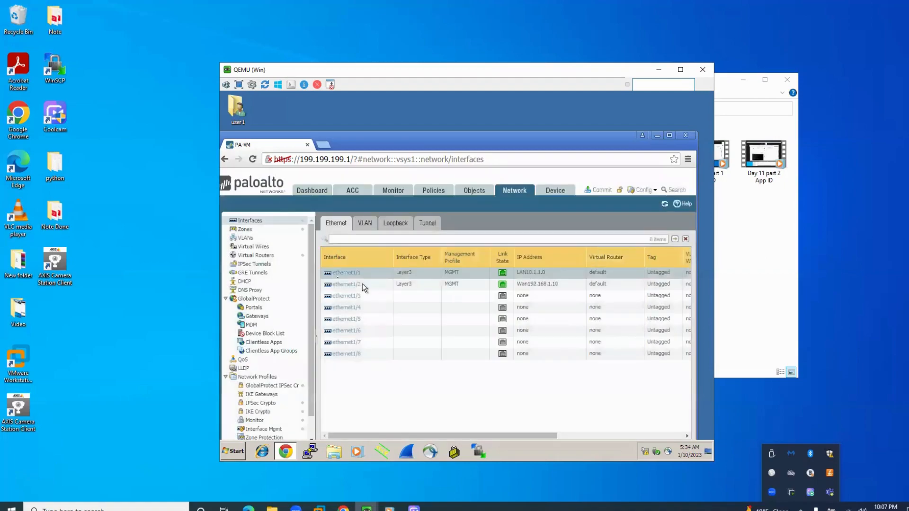
Check which interfaces a new IPv4 static route on the default virtual router can use, without creating the route
click(266, 258)
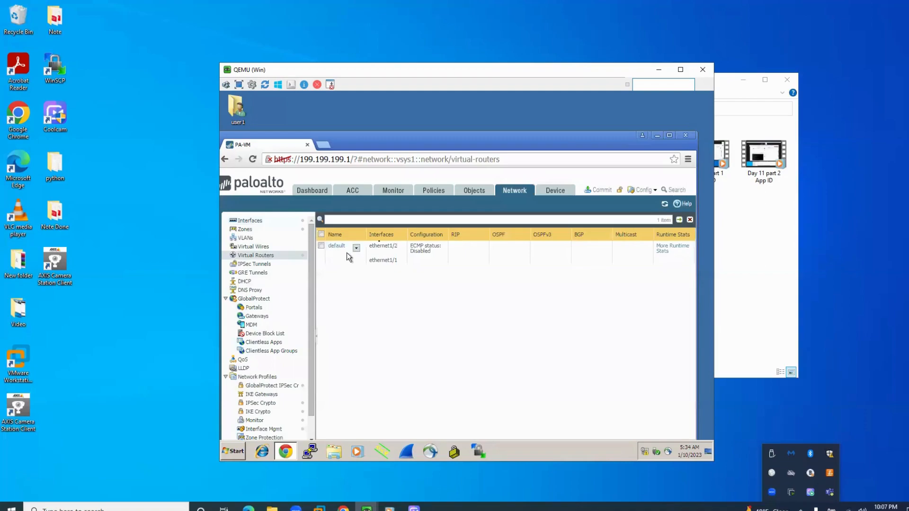
click(336, 247)
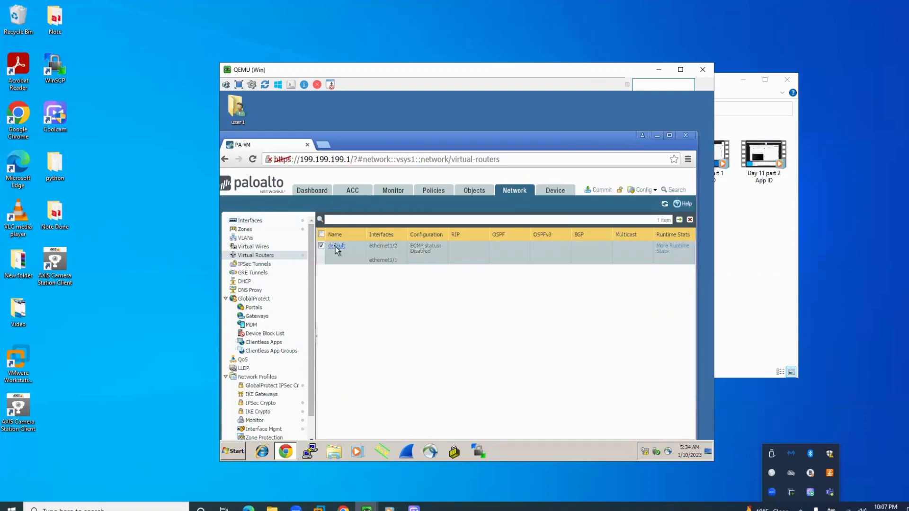
click(336, 247)
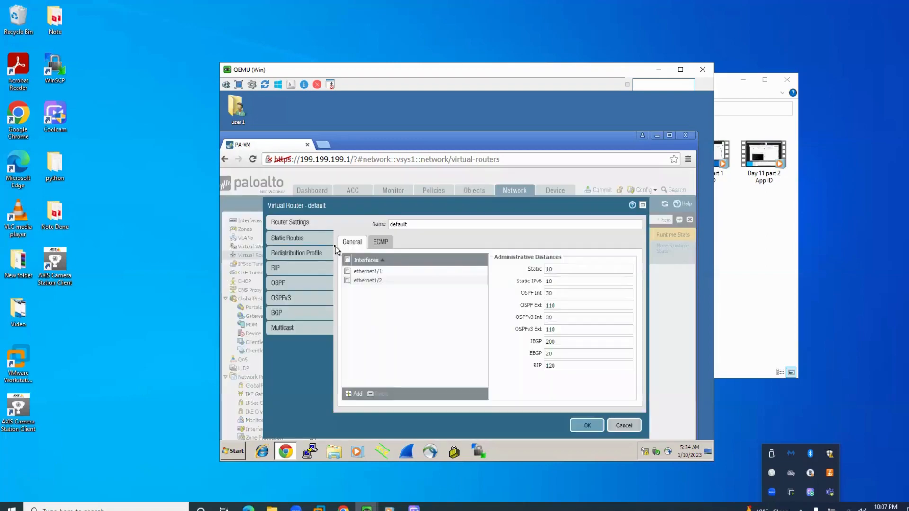
click(297, 243)
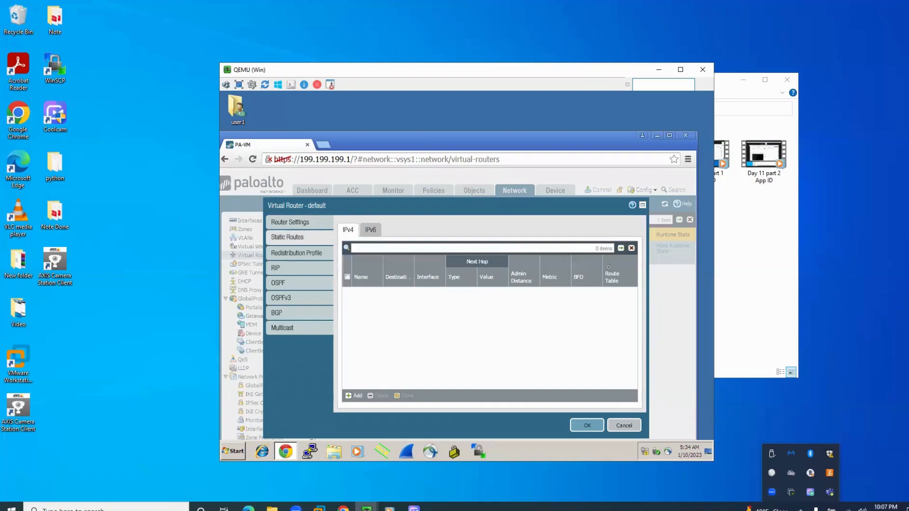
click(351, 397)
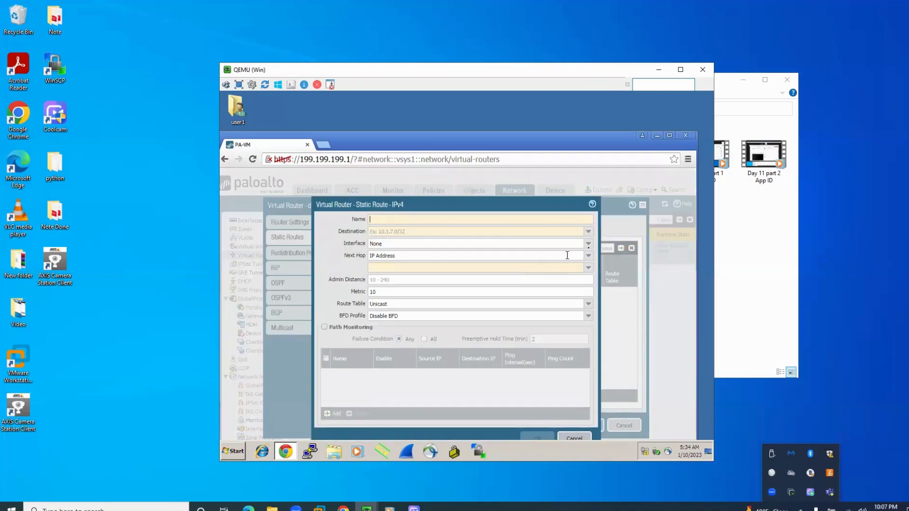
click(588, 243)
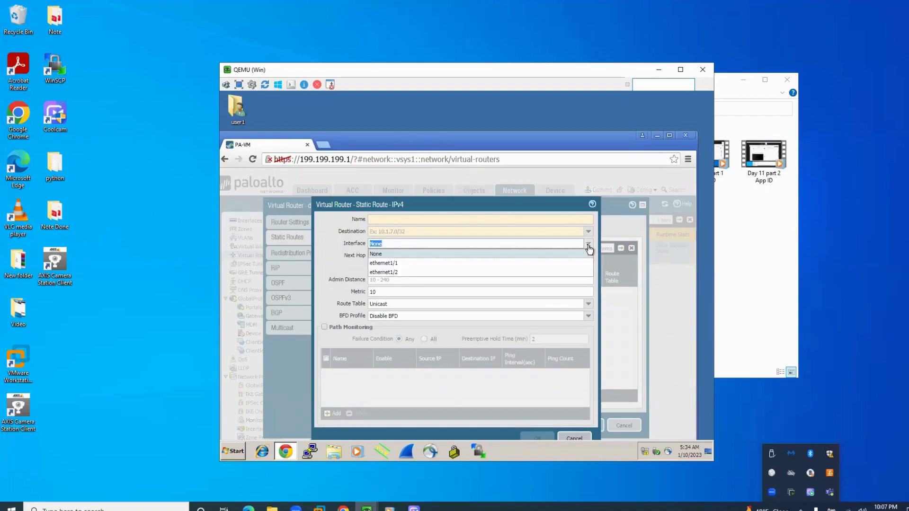
click(574, 438)
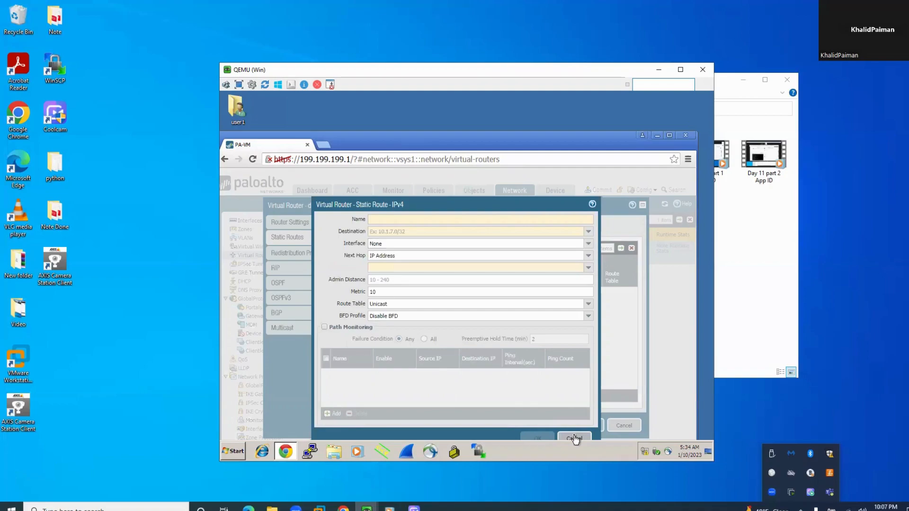
click(573, 436)
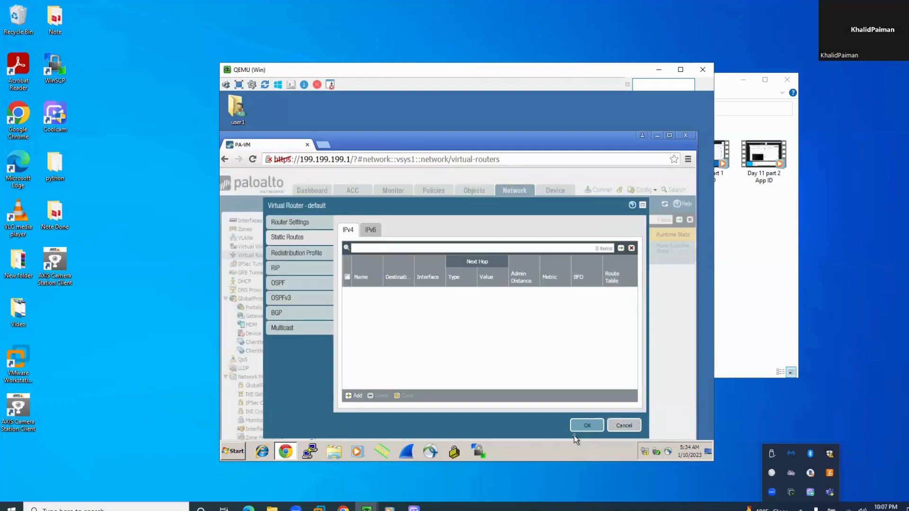